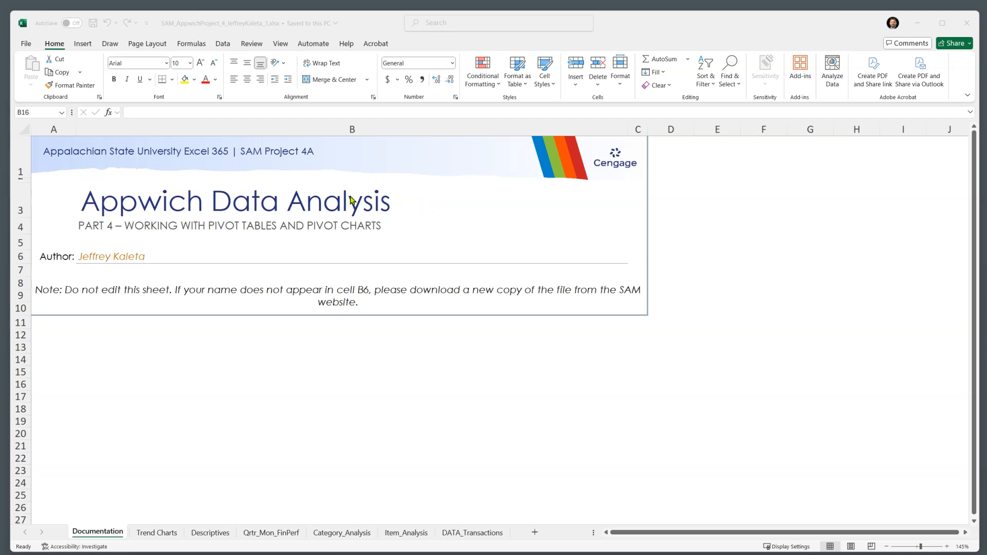
Save the workbook in the same folder as a new copy, changing the number ending the file name to 2.
click(23, 44)
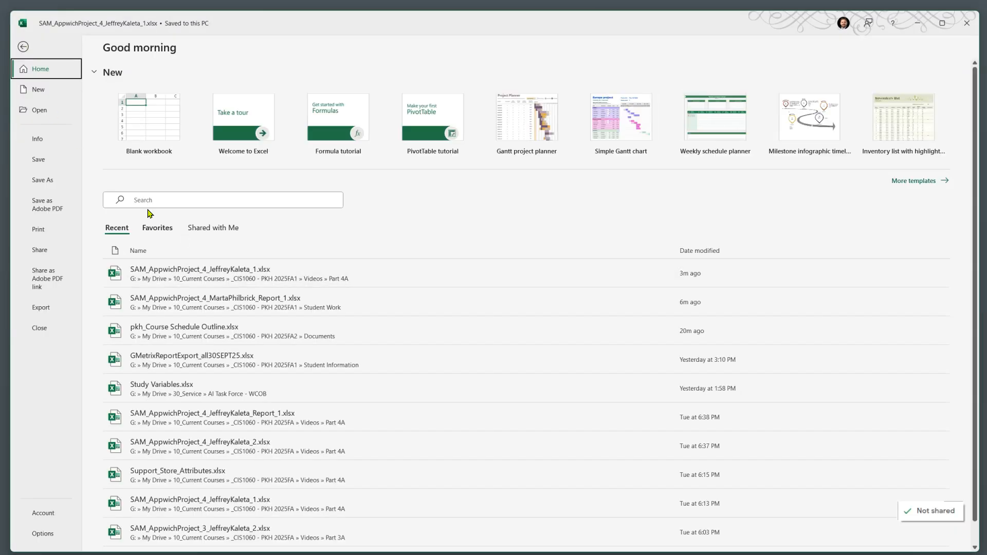
click(65, 184)
click(441, 85)
click(439, 87)
key(BackSpace)
text(2)
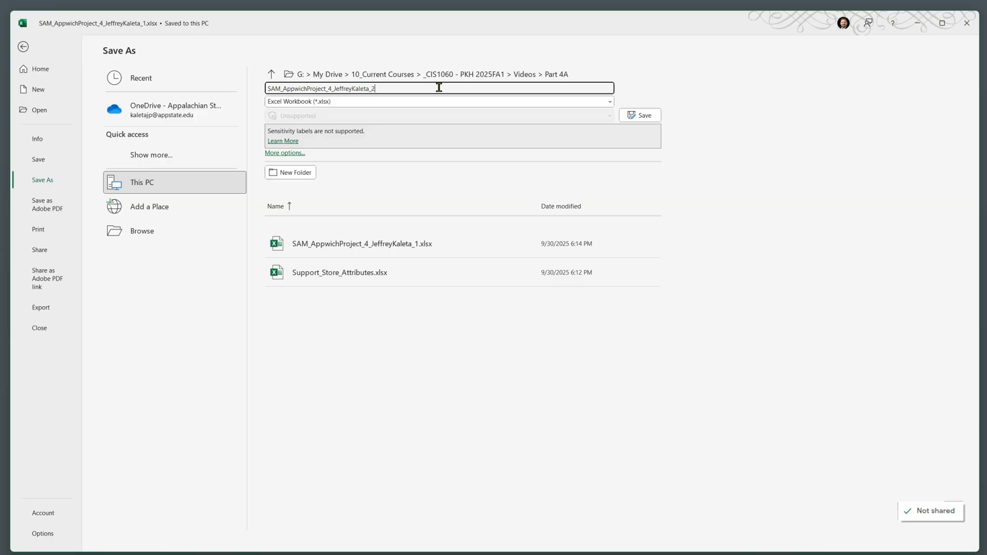
key(Return)
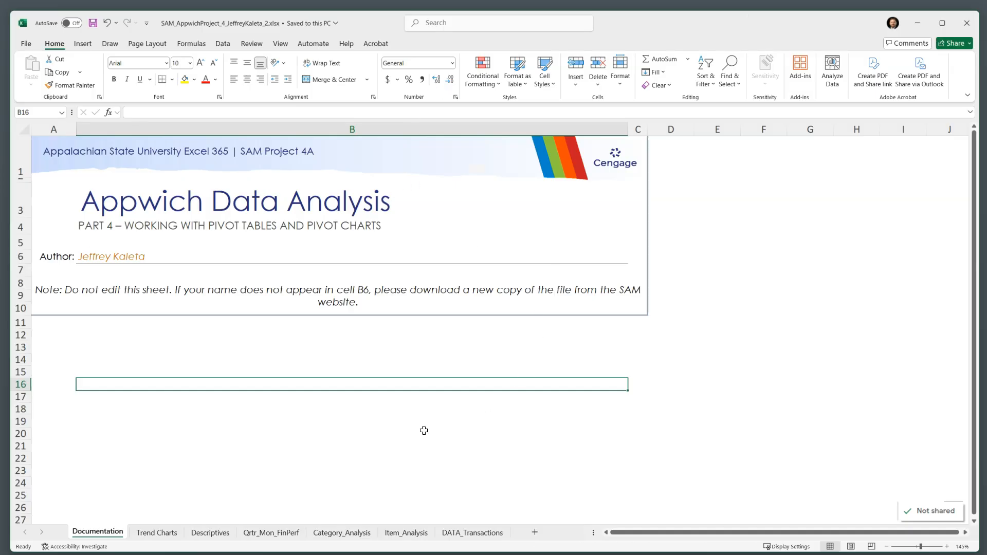
From the Item_Analysis sheet, import the Store_Attributes table from the workbook Support_Store_Attributes.xlsx and load it into a new sheet.
click(415, 535)
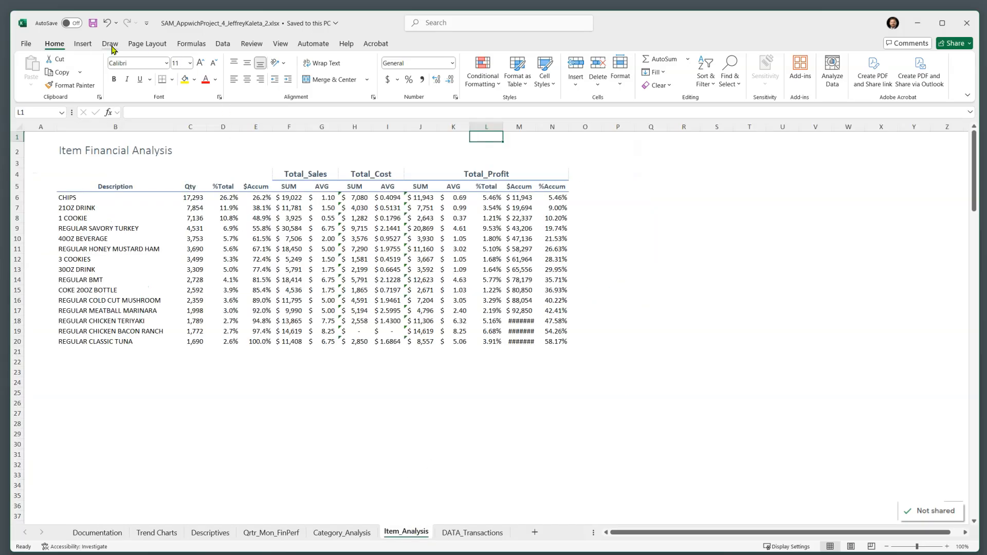
click(222, 45)
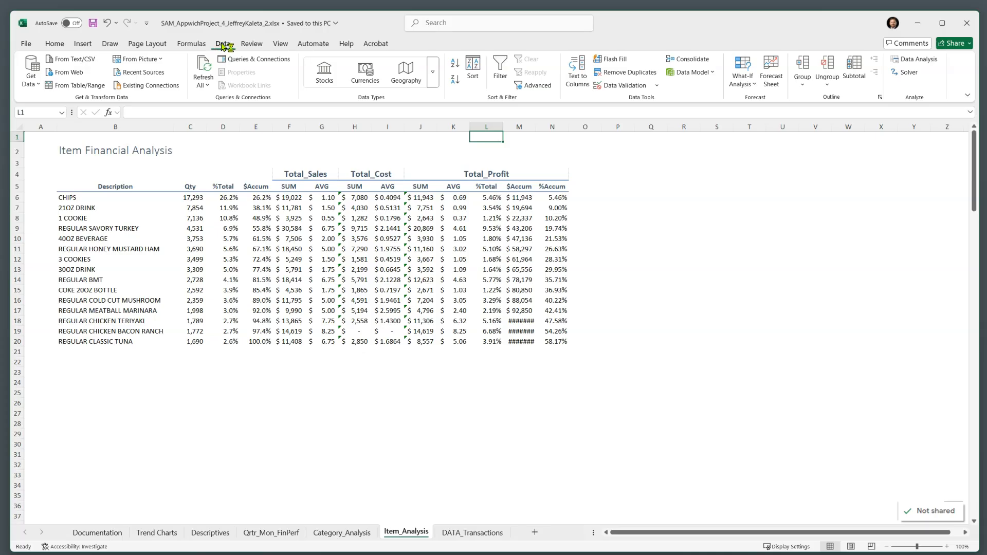
click(32, 72)
mouse_move(61, 100)
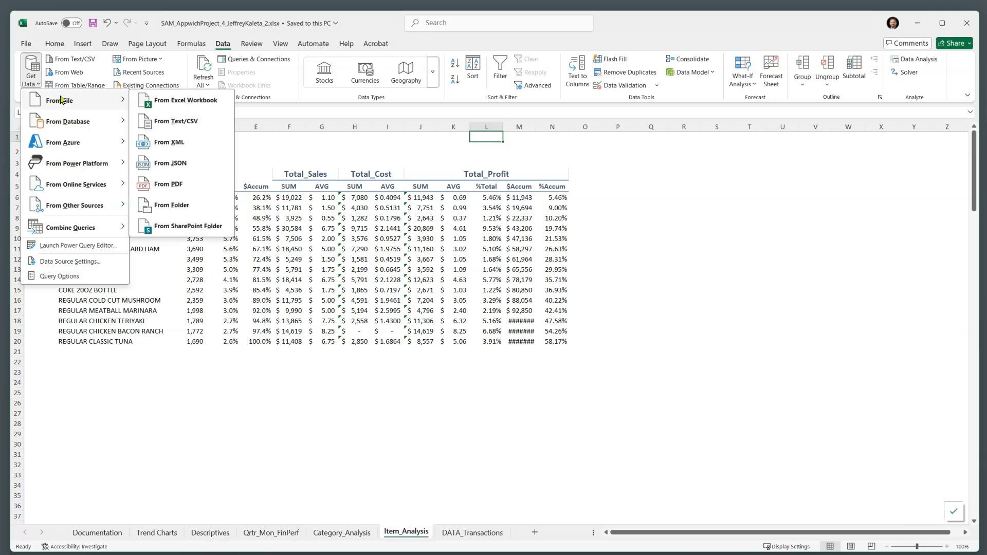
click(180, 103)
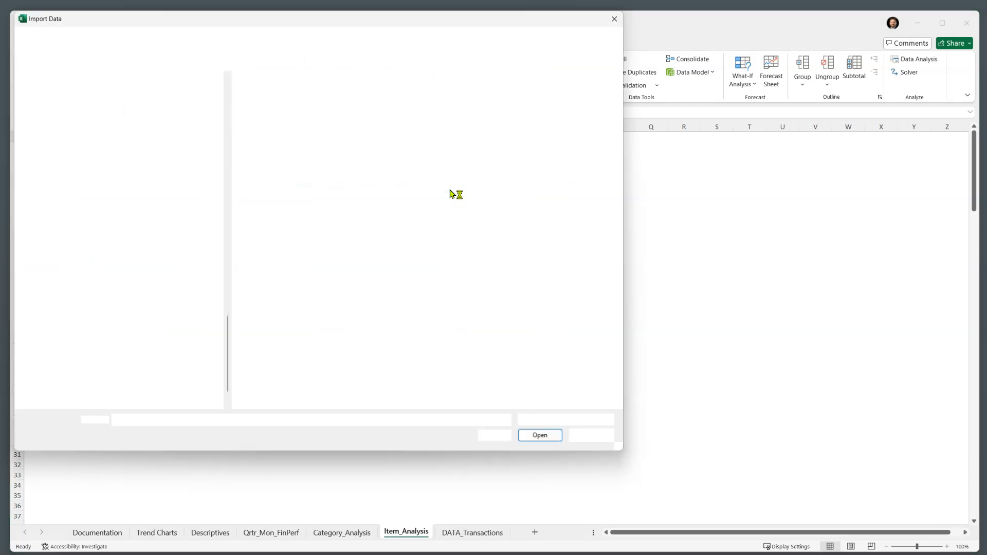
click(319, 121)
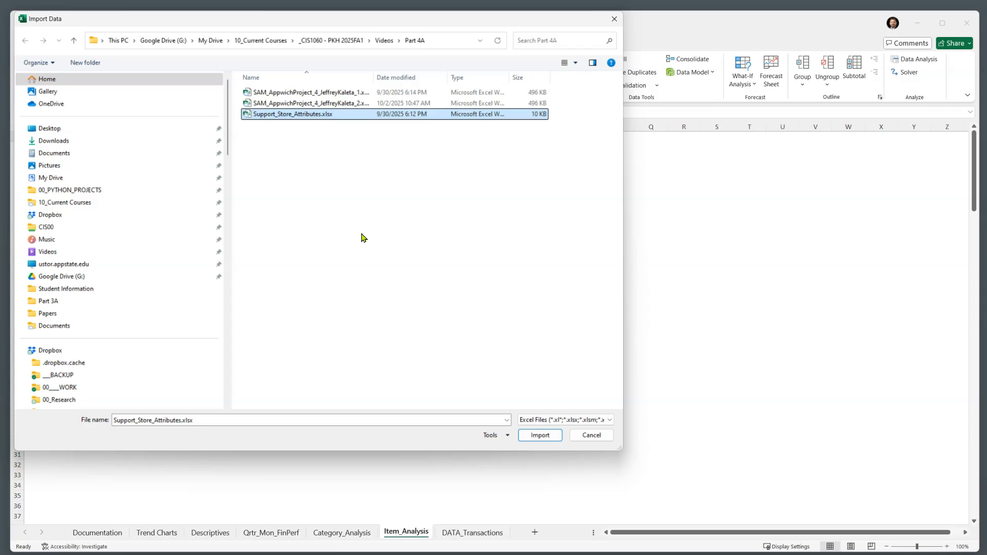
click(537, 434)
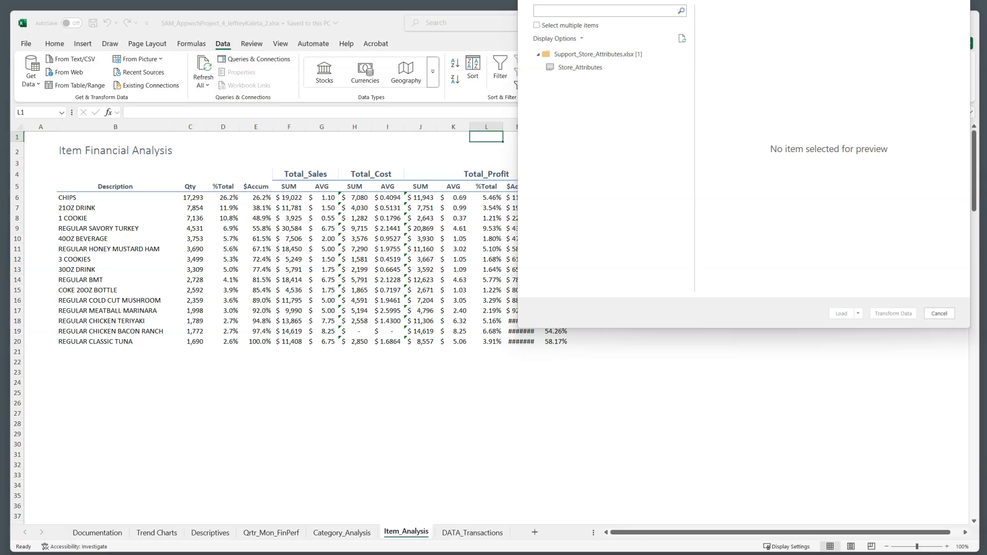
click(294, 177)
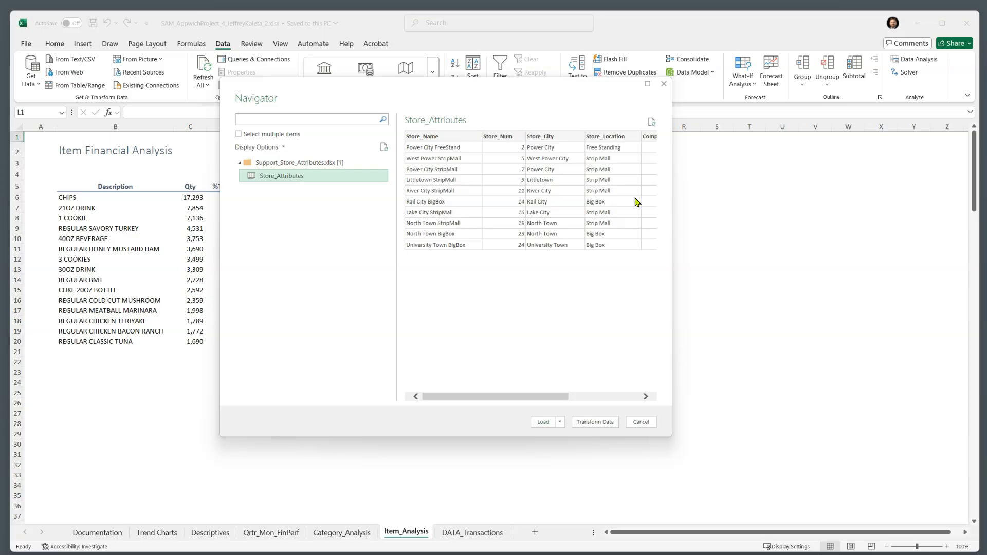
click(540, 423)
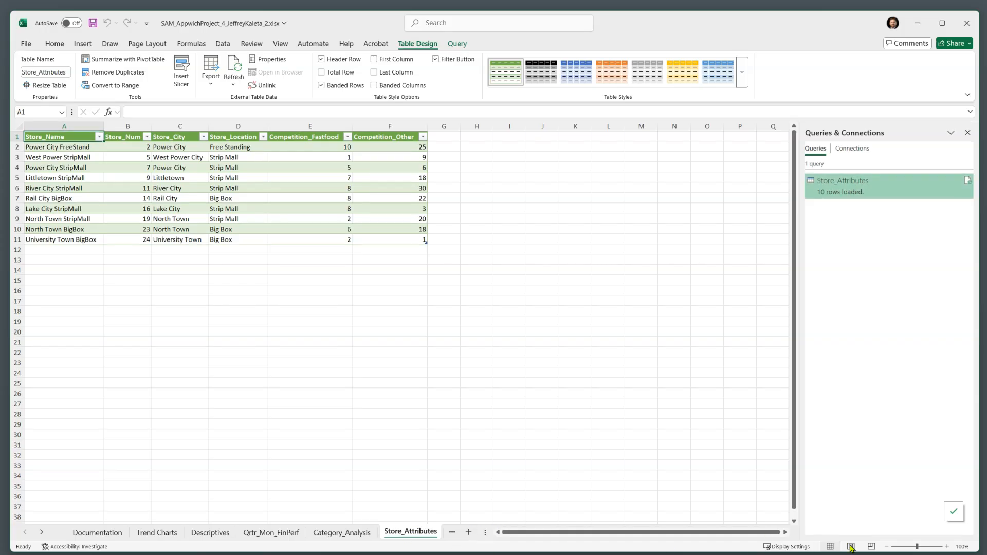
Move the Store_Attributes sheet between Item_Analysis and DATA_Transactions.
drag(489, 533, 612, 533)
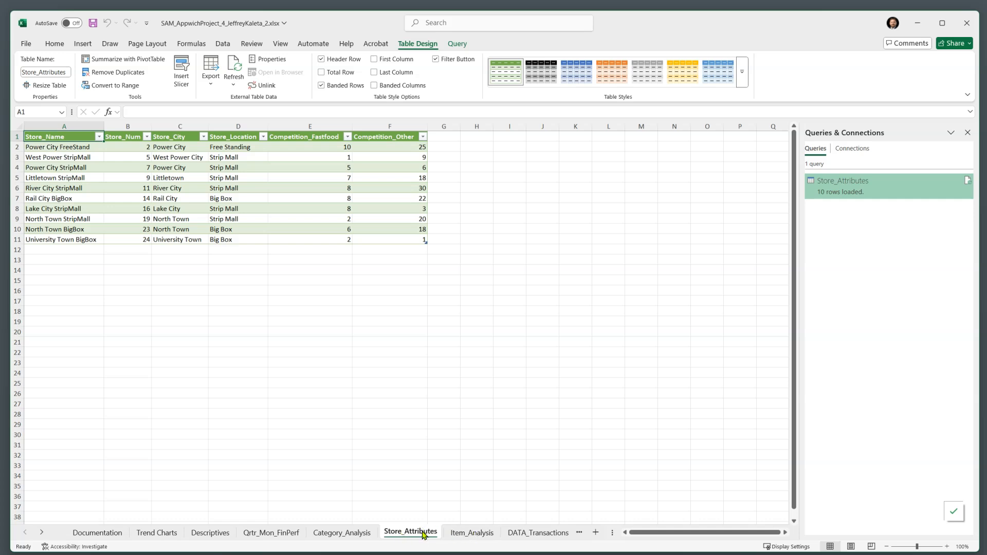
mouse_move(422, 535)
mouse_down()
mouse_move(515, 540)
mouse_move(506, 539)
mouse_up()
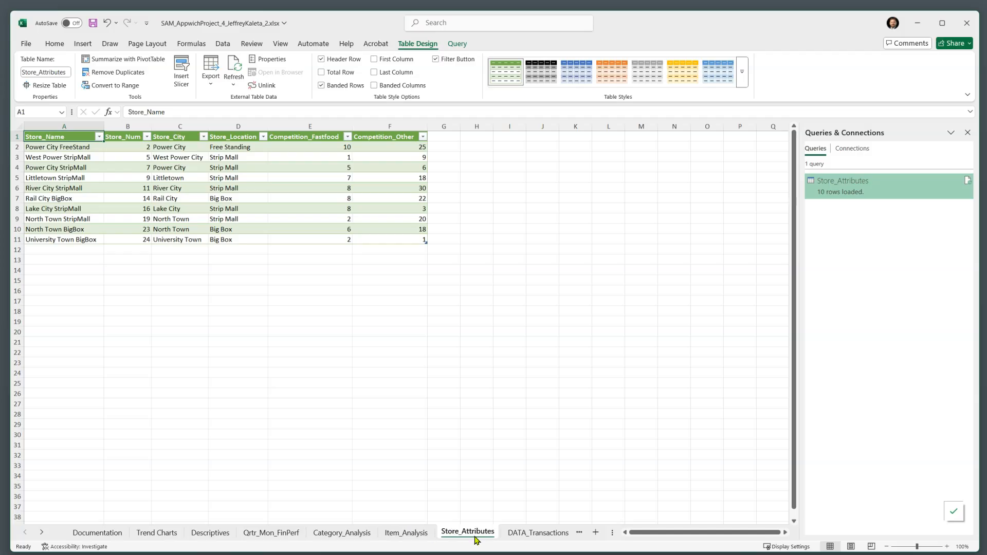
Examine the imported store table and check the workbook's table names and their ranges in the Name Manager.
click(63, 169)
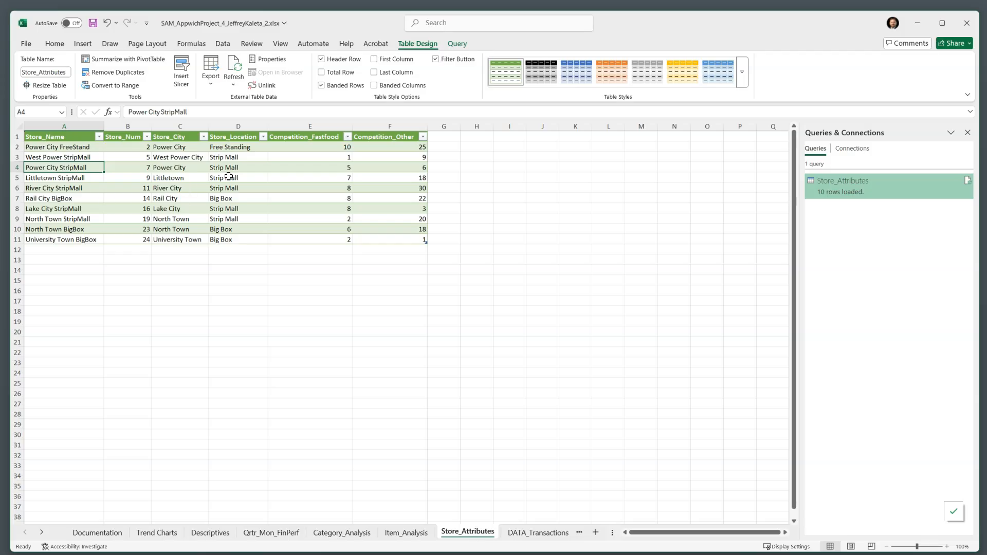
scroll(225, 187, up, 1)
scroll(224, 186, up, 3)
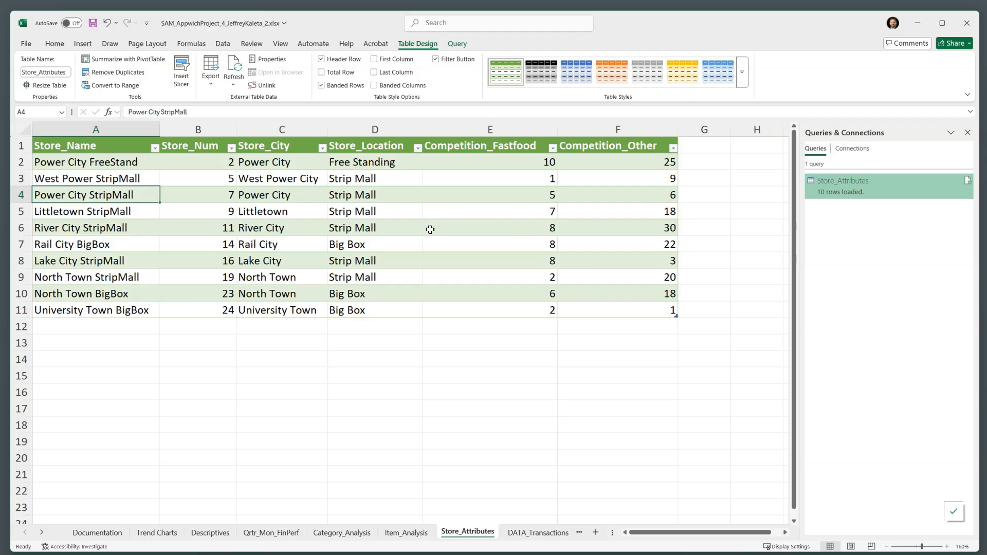
click(406, 240)
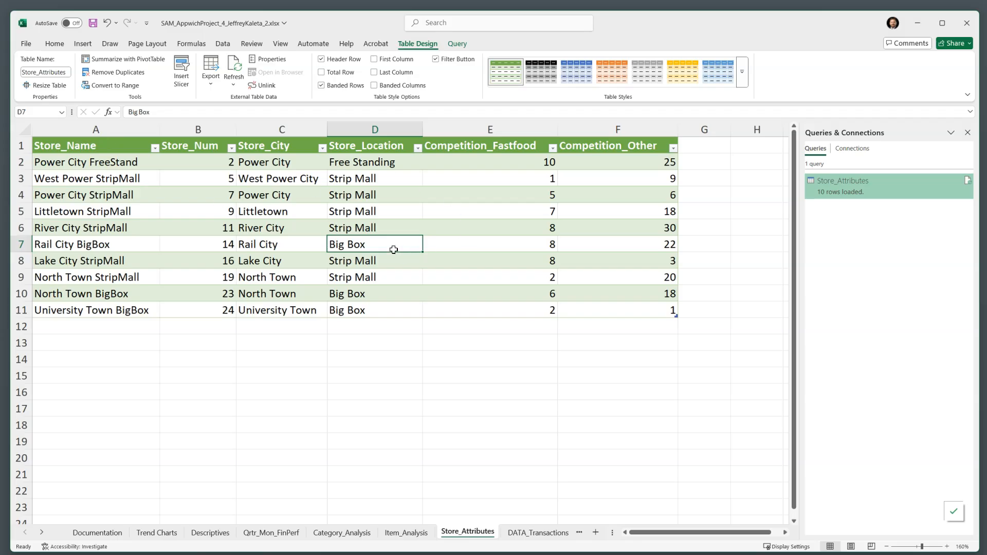
click(61, 71)
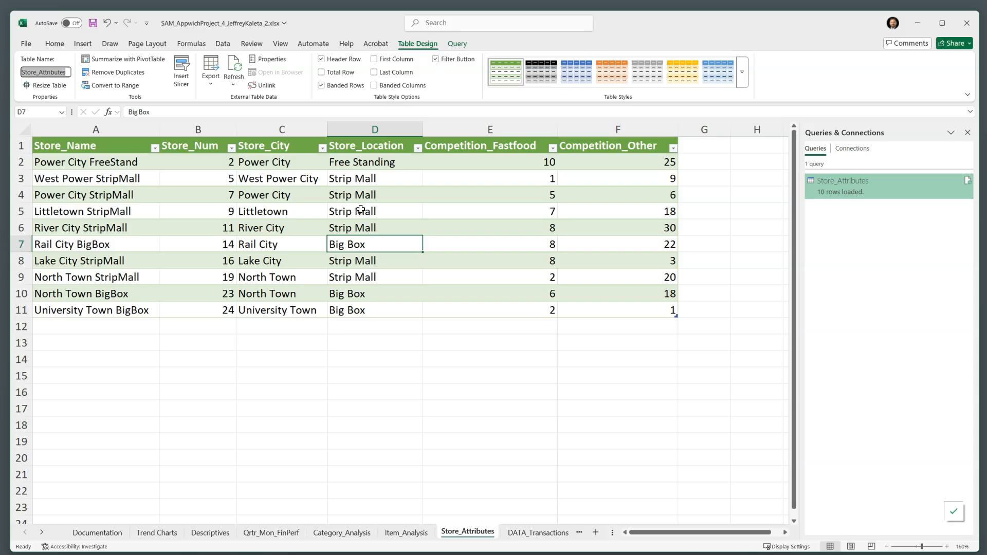
click(192, 44)
click(325, 68)
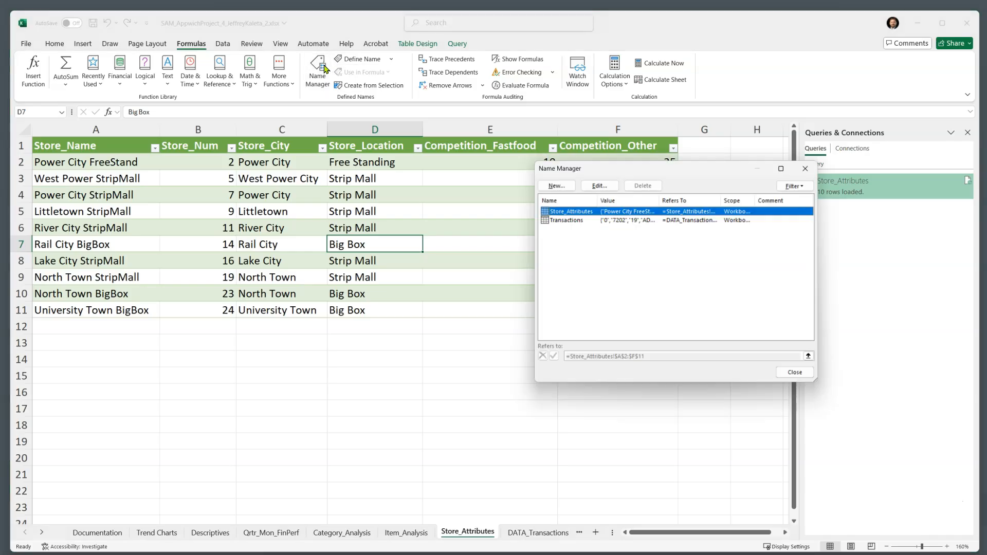
click(571, 221)
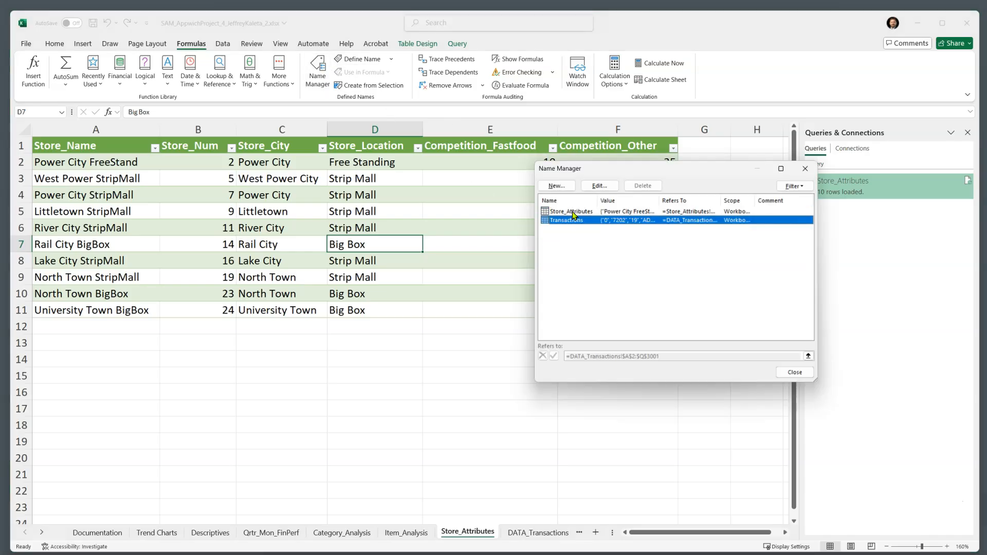
click(573, 212)
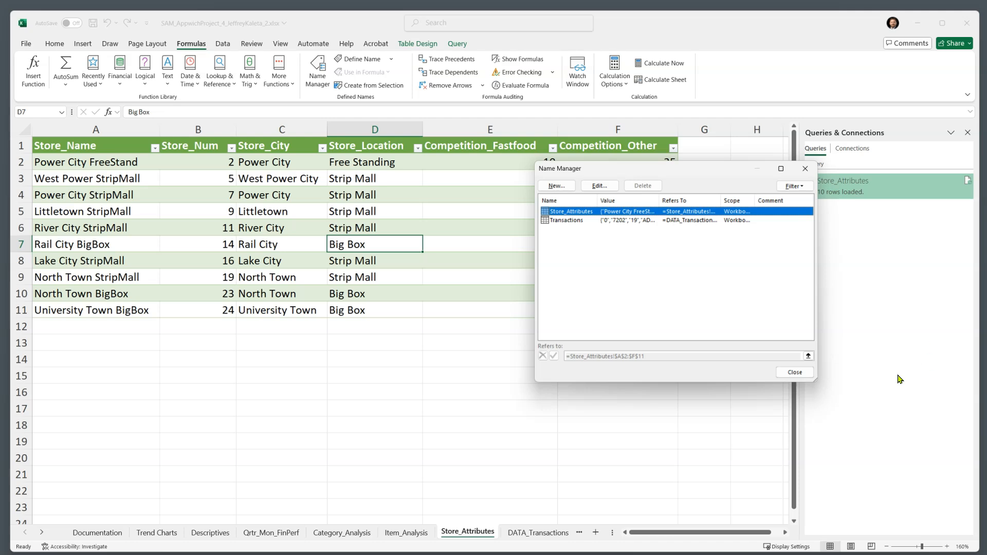
click(795, 373)
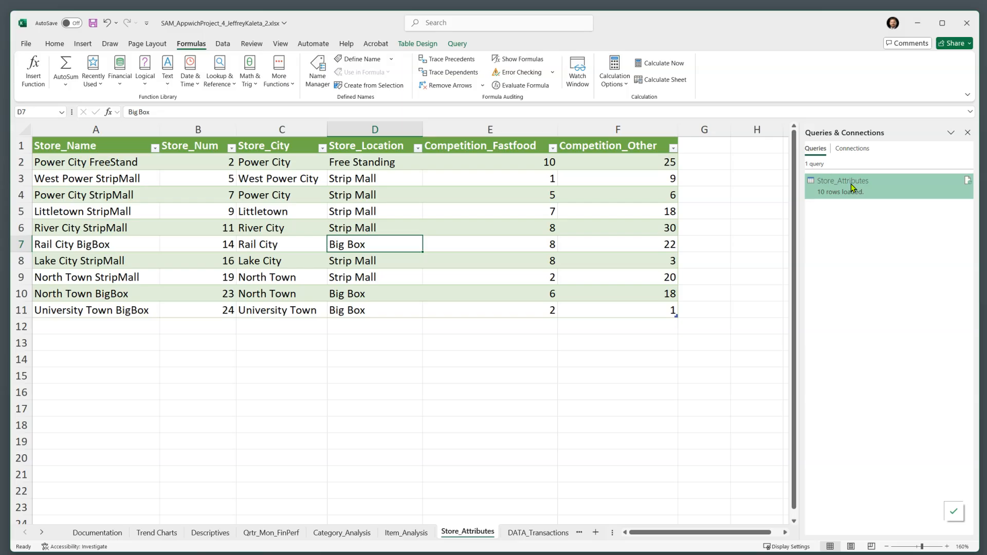
Close the Queries & Connections pane and return to the store table.
click(968, 133)
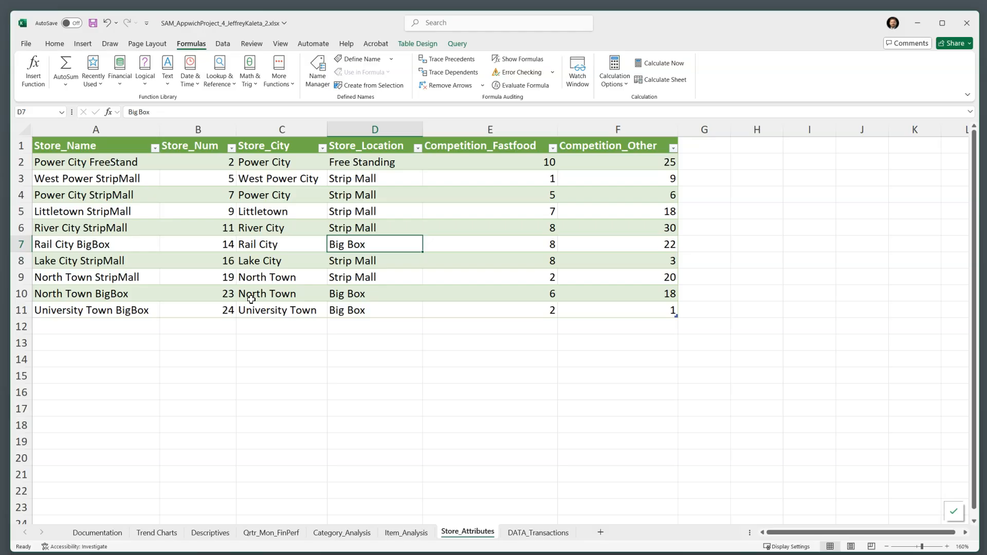
click(185, 233)
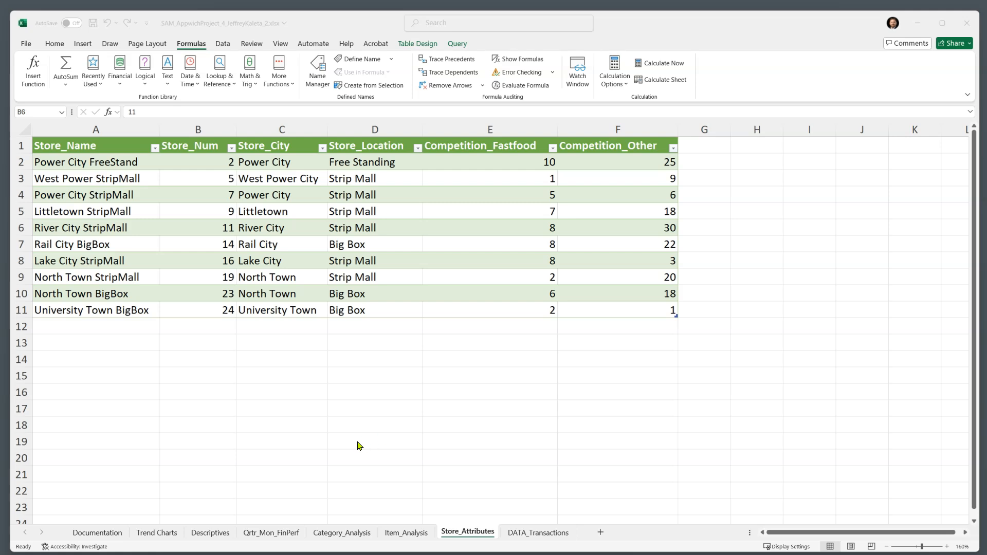
AutoFit the widths of all columns on the DATA_Transactions sheet.
click(518, 534)
click(518, 534)
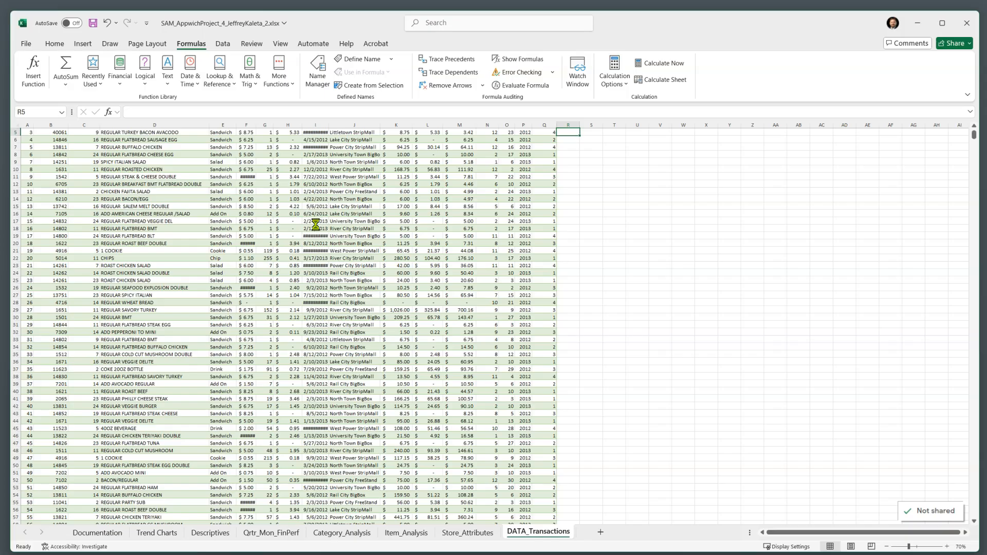
ctrl+scroll(316, 225, up, 3)
scroll(316, 225, up, 2)
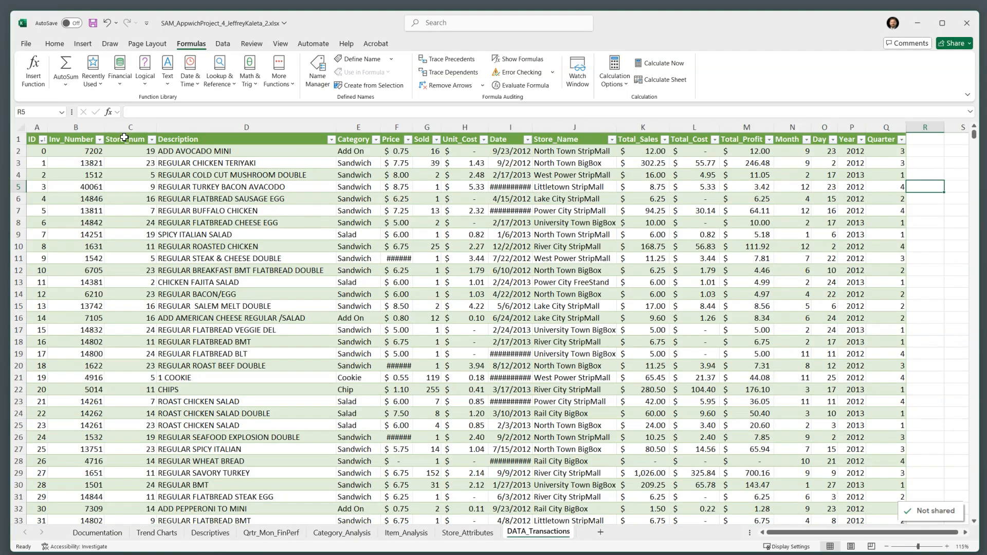
click(23, 127)
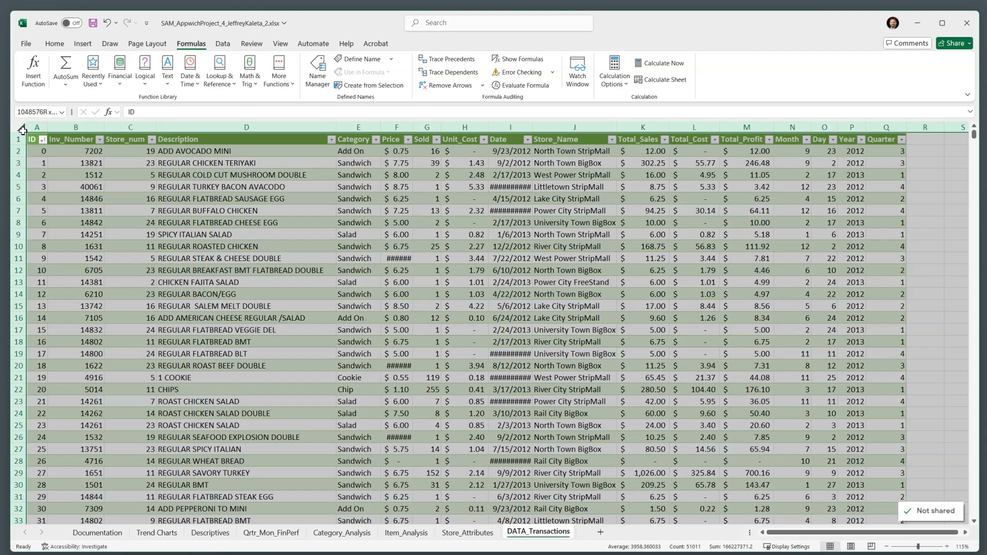
double_click(47, 128)
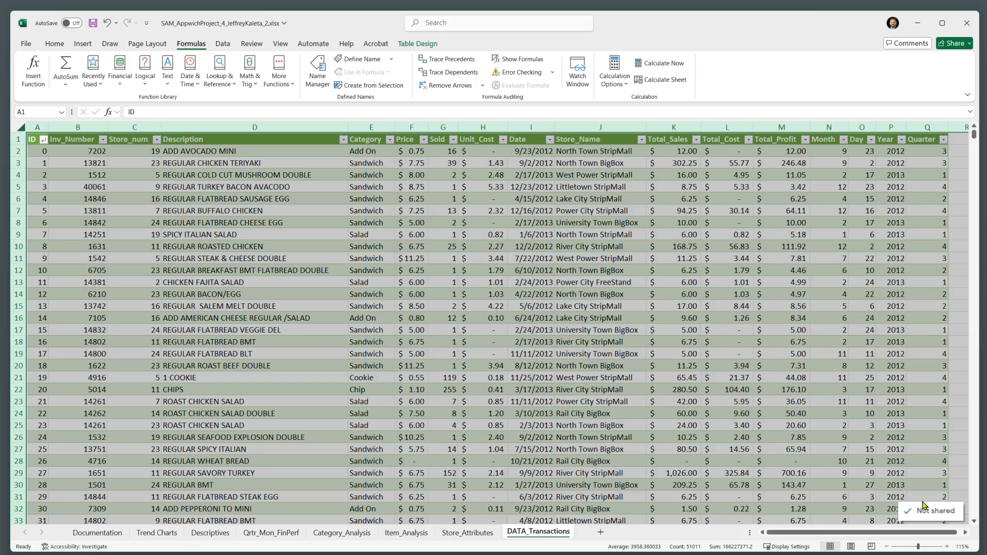
Copy the Store_City through Competition_Other headers from Store_Attributes and paste them as values into DATA_Transactions starting at R1.
drag(967, 535, 965, 536)
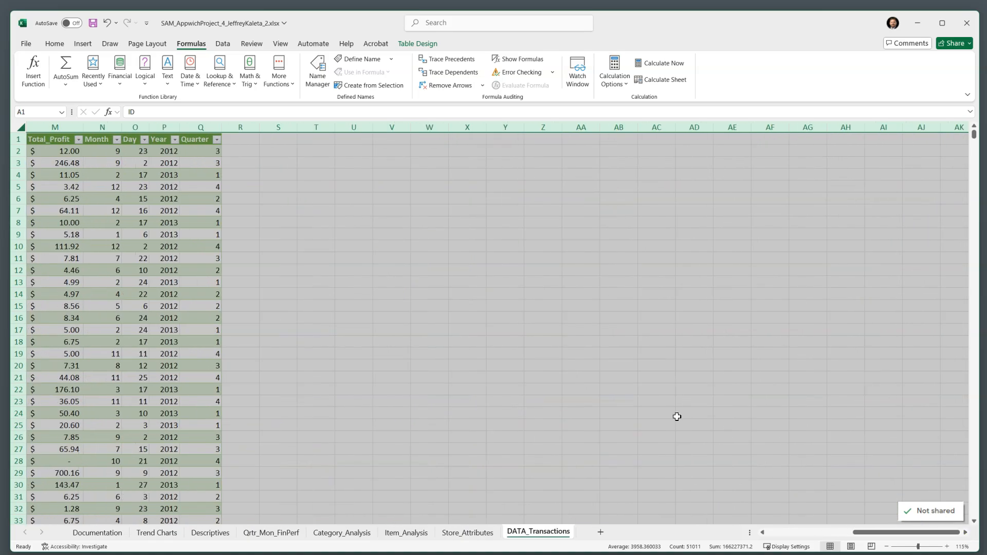
click(429, 270)
click(246, 139)
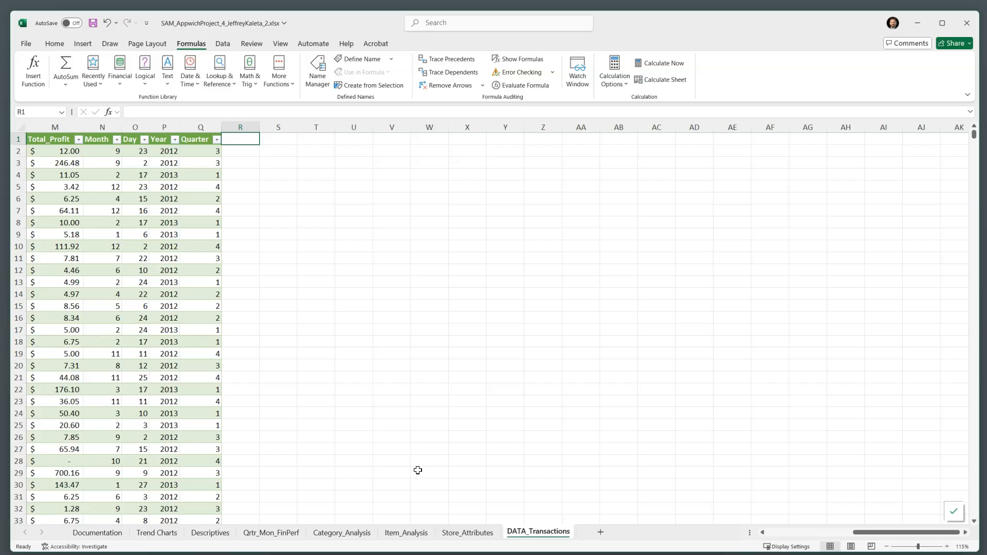
click(471, 533)
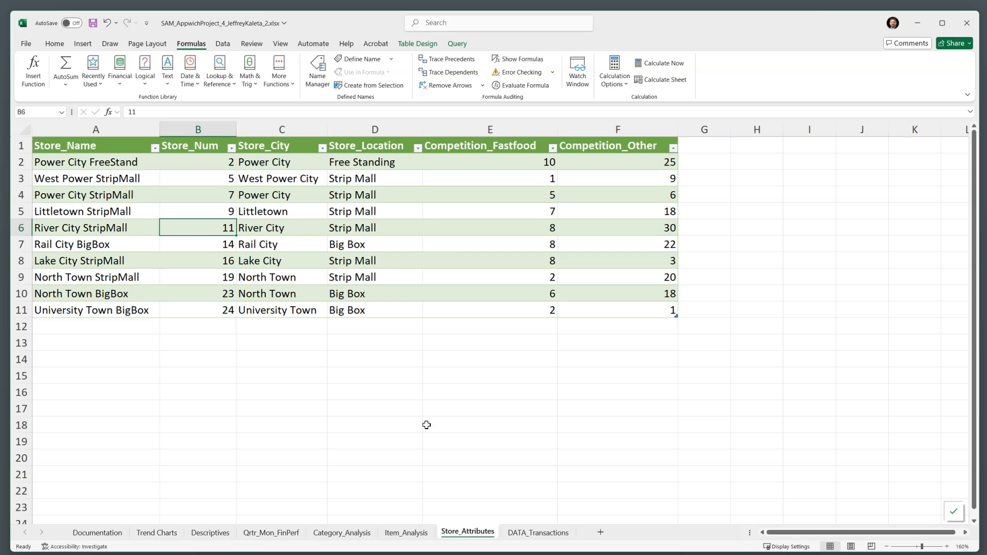
drag(290, 144, 599, 151)
key(ctrl+c)
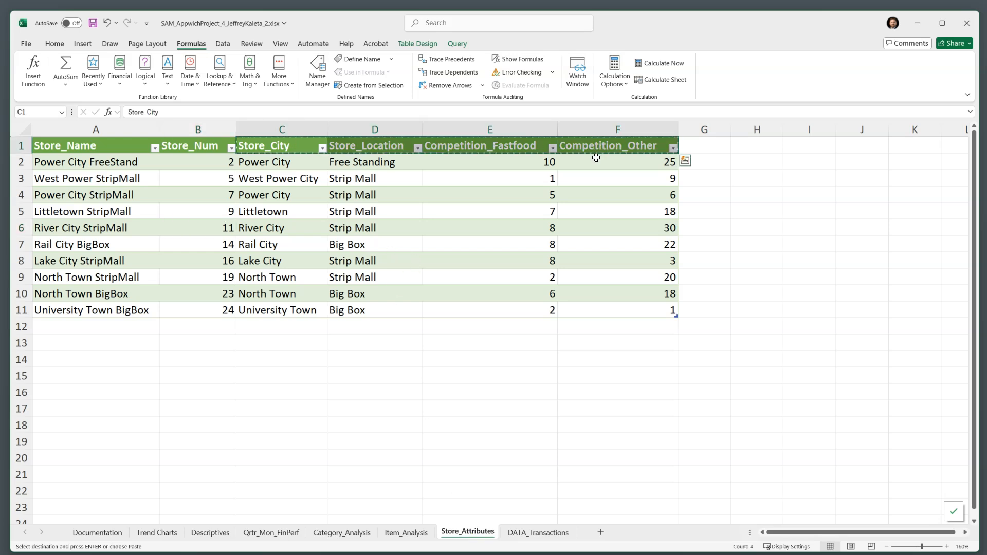
click(517, 534)
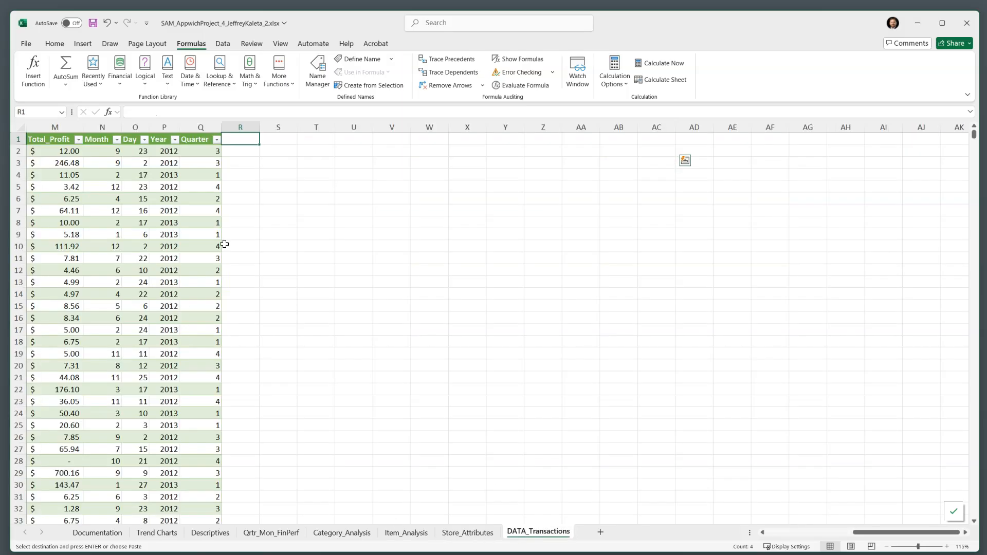
right_click(244, 144)
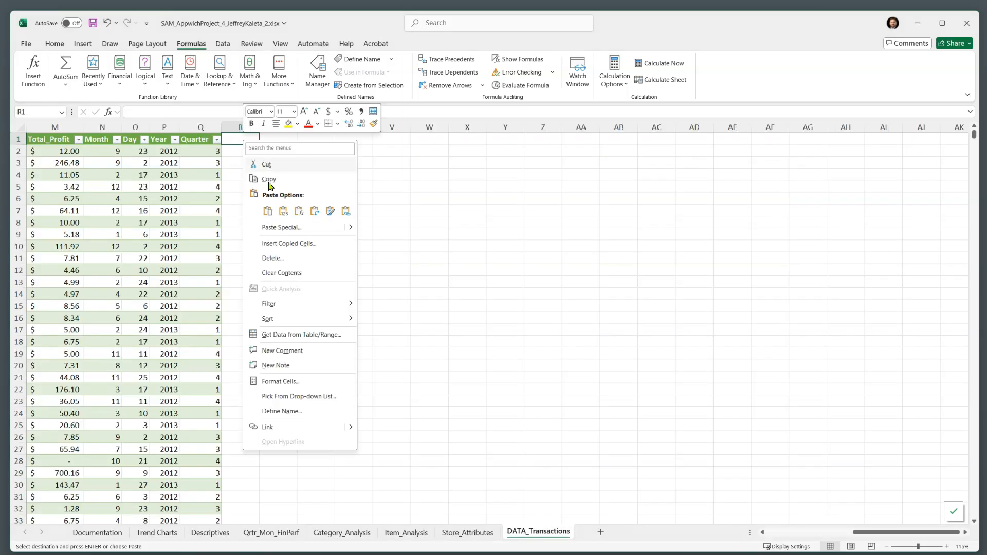
click(285, 212)
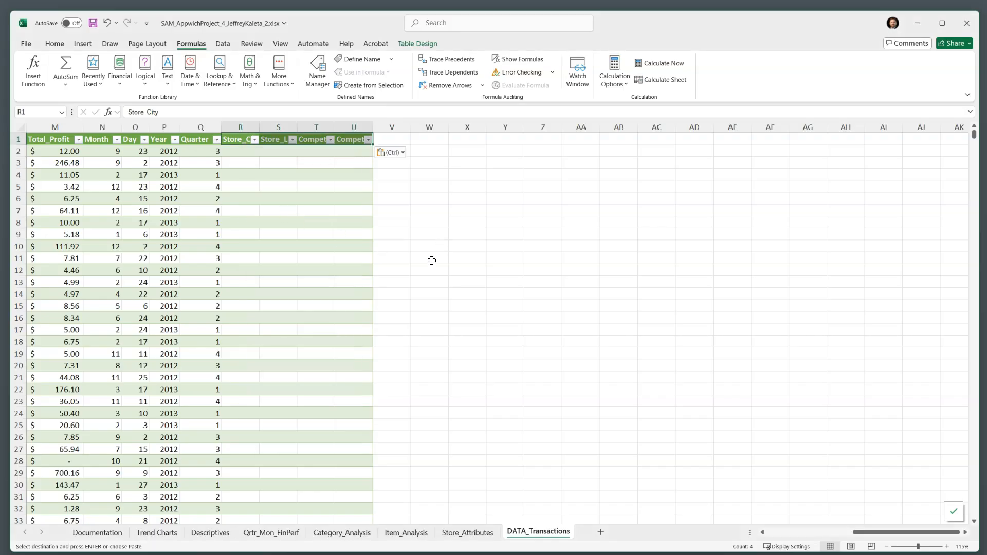
click(249, 152)
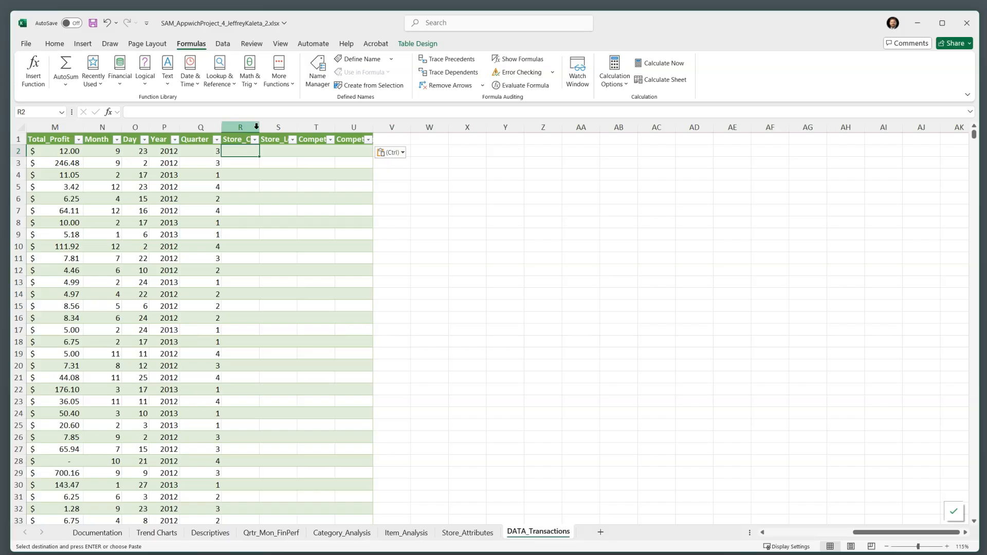
Widen columns R through U on DATA_Transactions so the four pasted store attribute headers fit.
drag(257, 127, 453, 127)
click(313, 153)
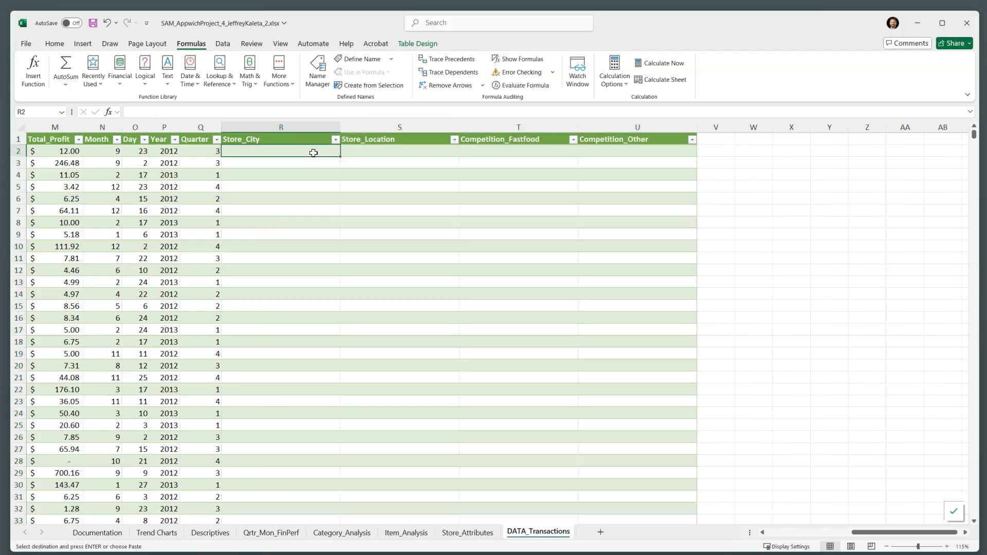
Examine the Store_num in C2 of DATA_Transactions against its matching Store_Attributes row, reading across the city, location and competition values.
drag(876, 535, 767, 537)
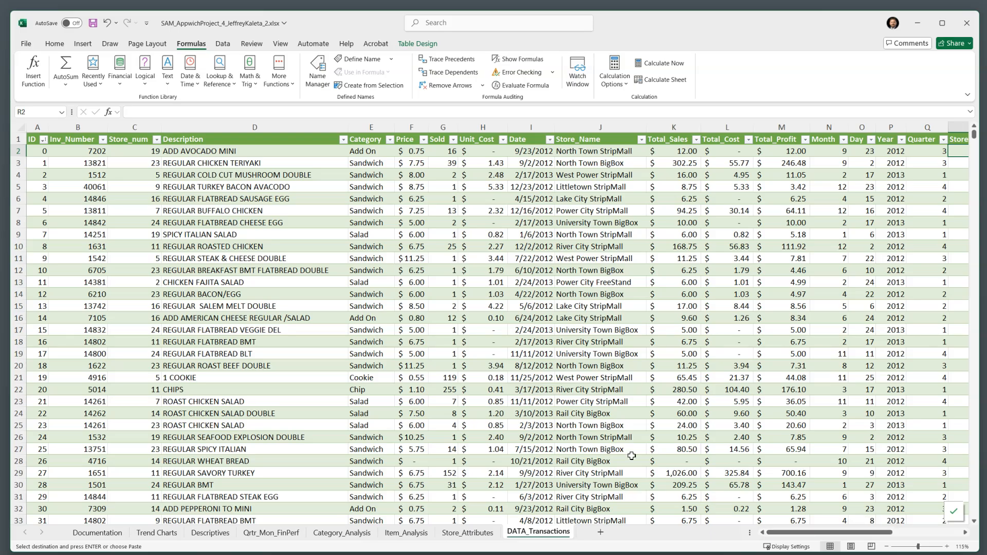
click(134, 151)
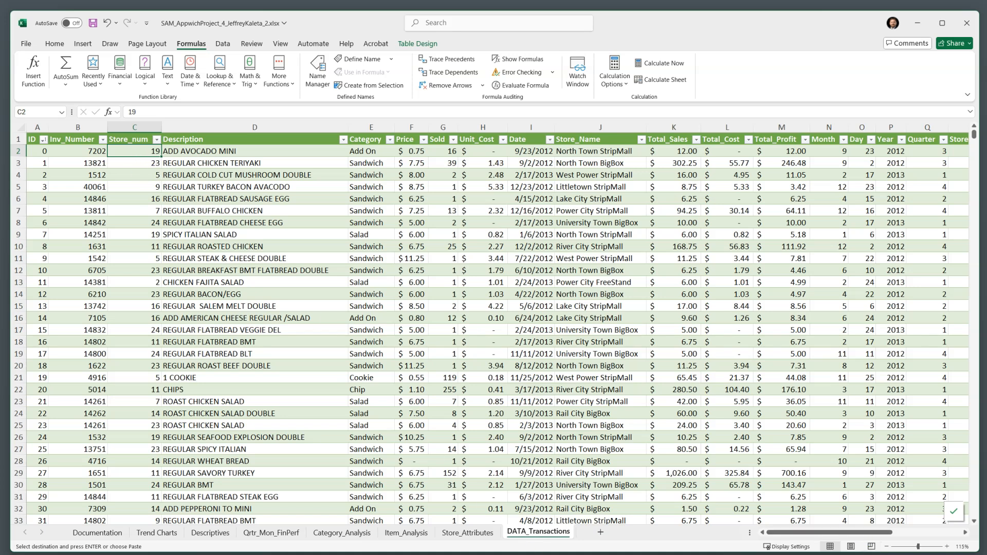
click(469, 533)
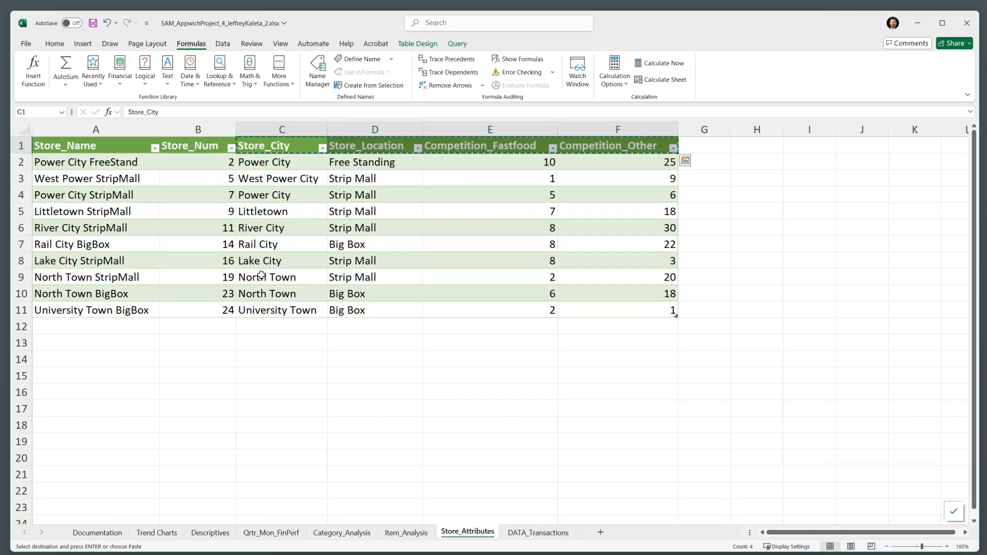
click(208, 275)
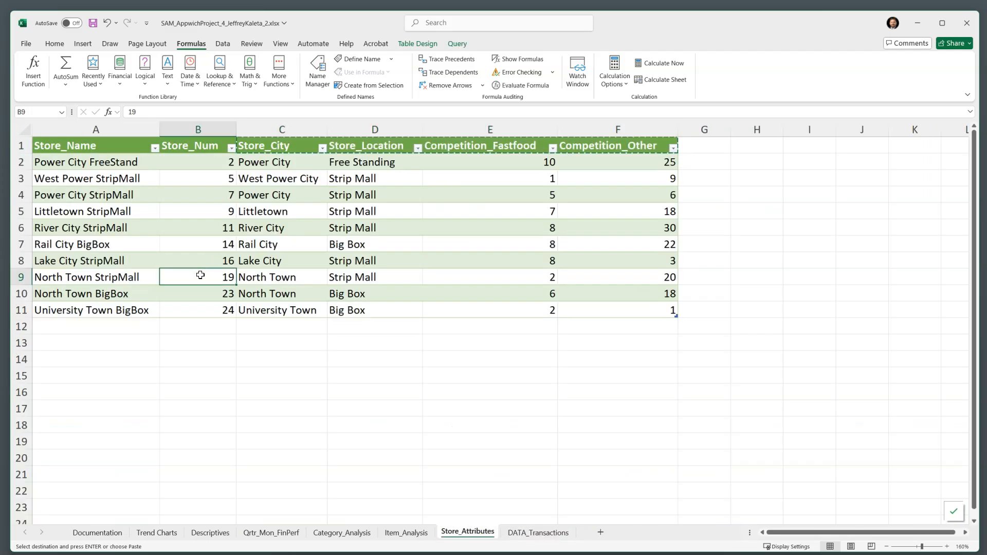
click(265, 277)
click(351, 281)
click(457, 283)
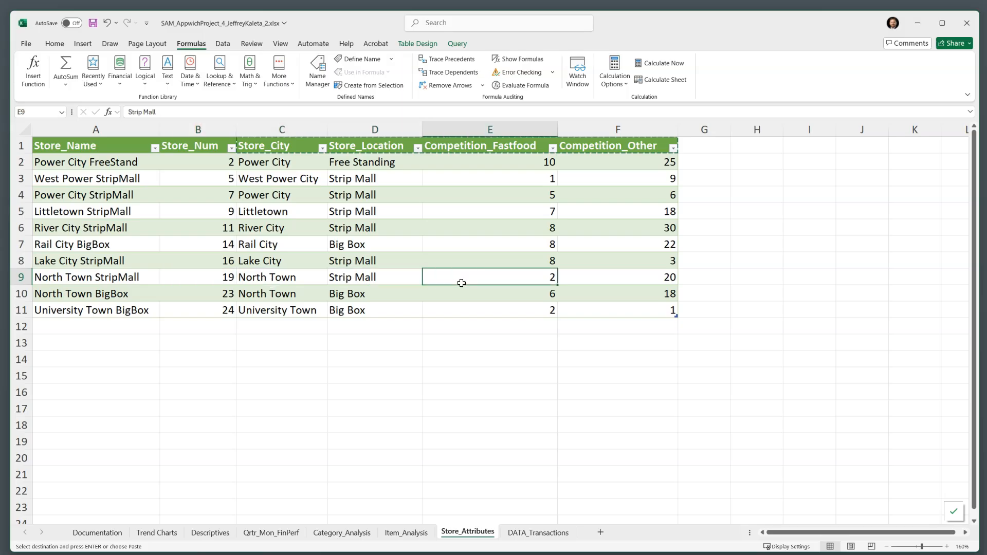
click(581, 284)
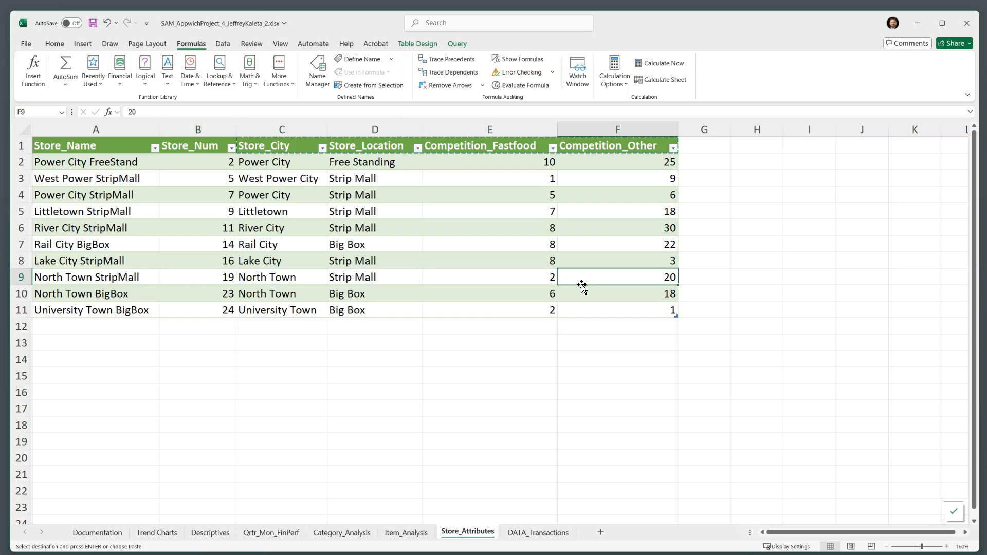
Start an XLOOKUP formula in R2 of DATA_Transactions with the same row's Store_num cell, C2, as the lookup value.
click(540, 533)
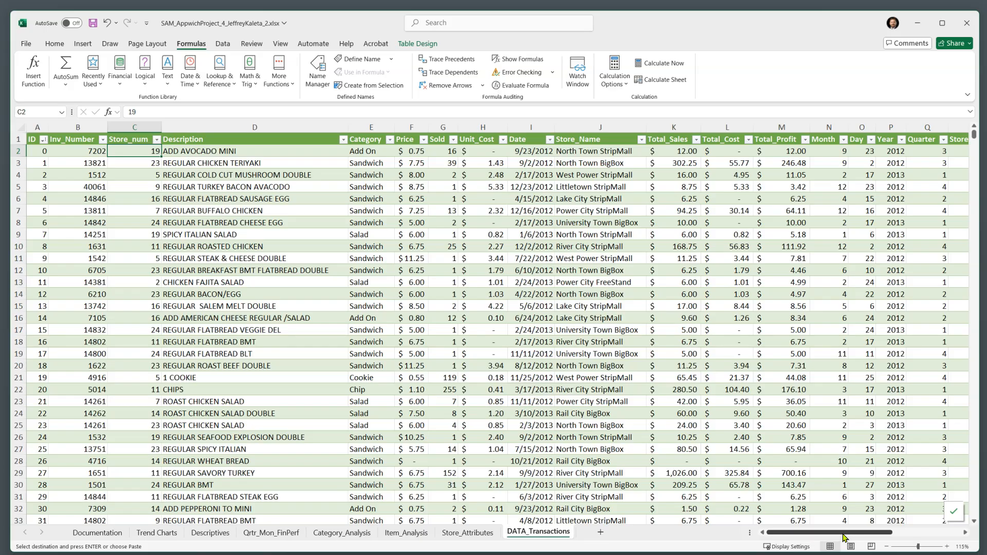
drag(843, 538, 913, 537)
click(531, 149)
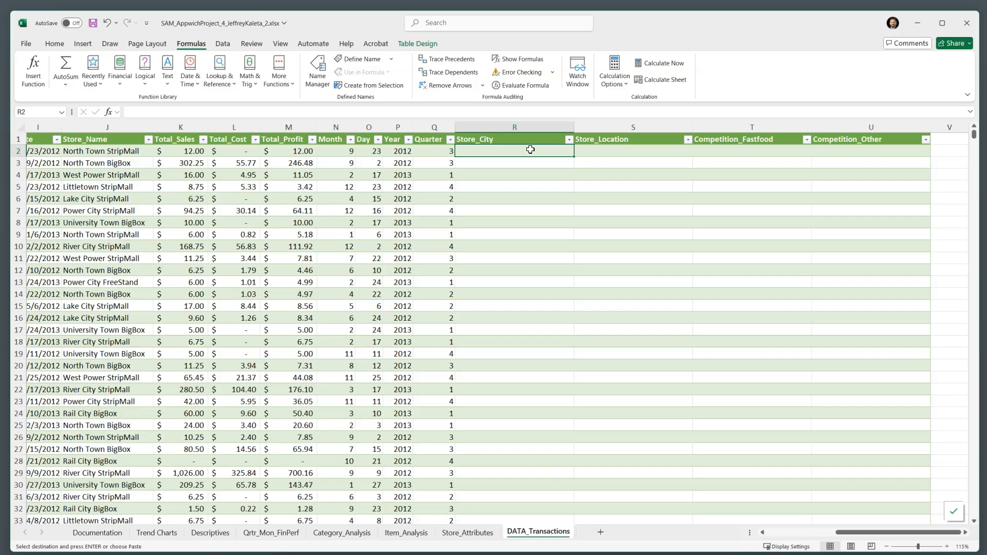
text(=)
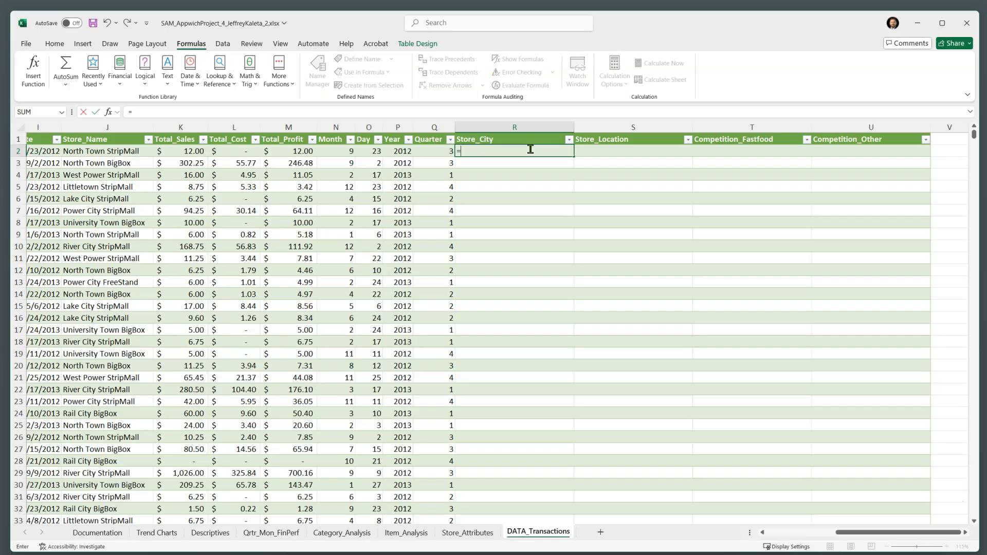
text(XL)
key(Tab)
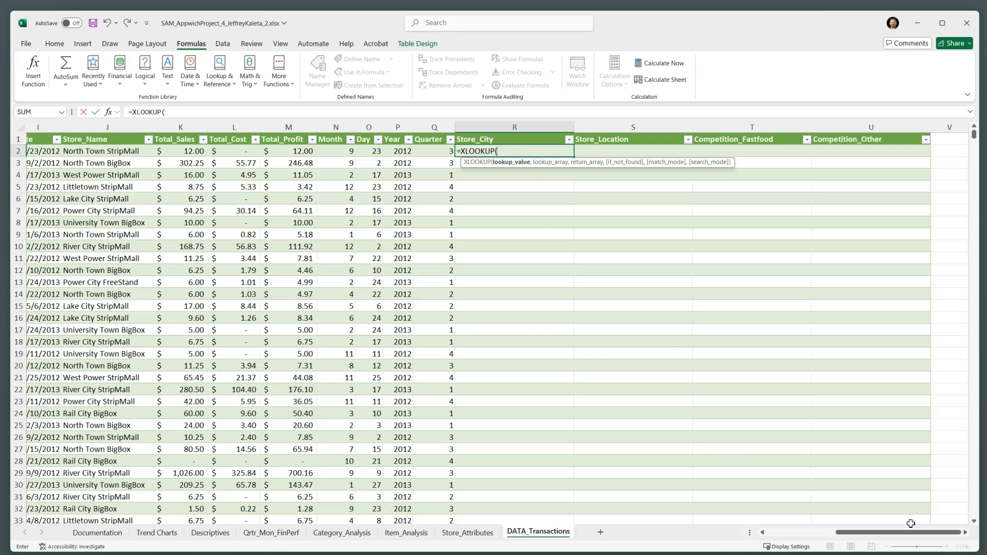
drag(915, 535, 846, 535)
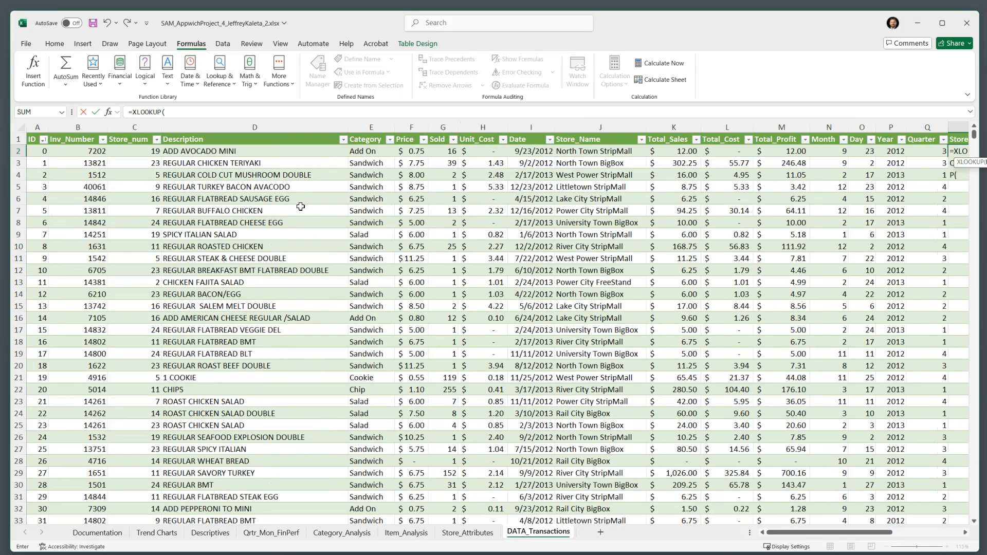
click(139, 154)
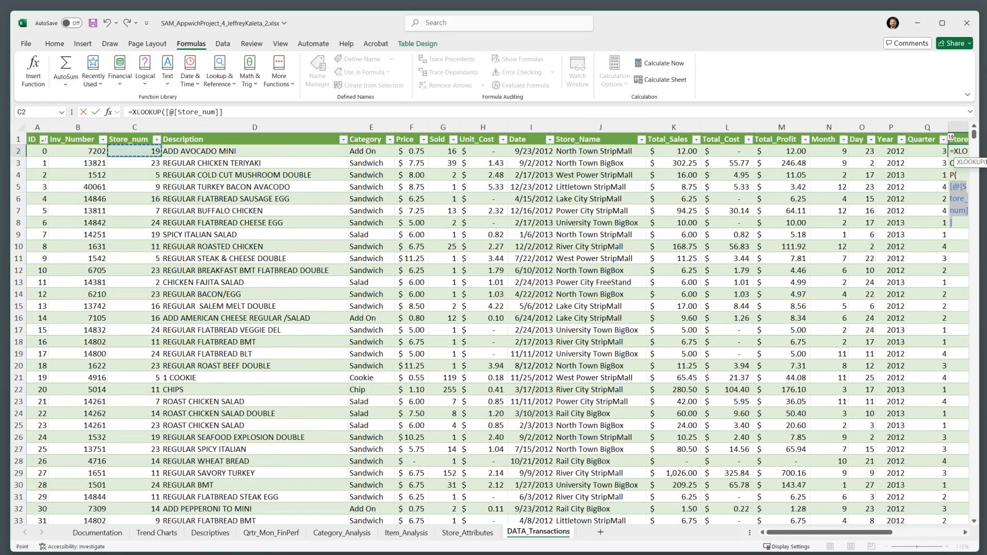
Rewrite the lookup value in the R2 formula as the column-locked reference Transactions[@[Store_num]:[Store_num]] and finish that argument.
drag(777, 534, 848, 534)
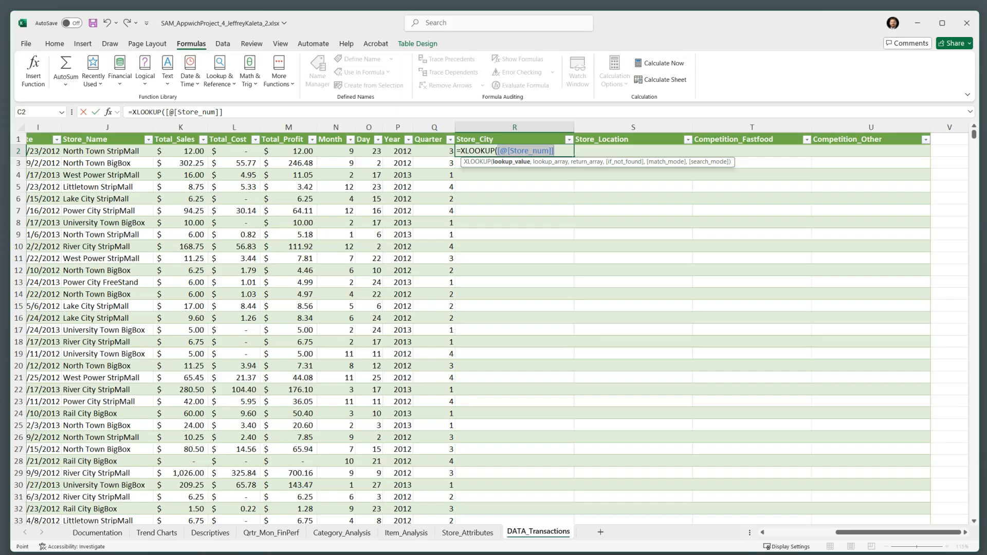
click(497, 150)
text(Tra)
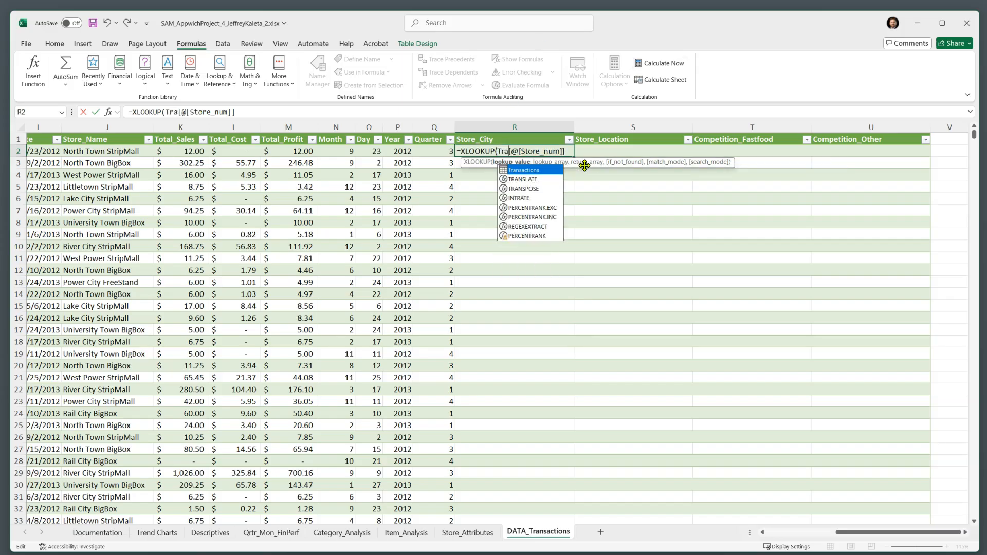
key(Tab)
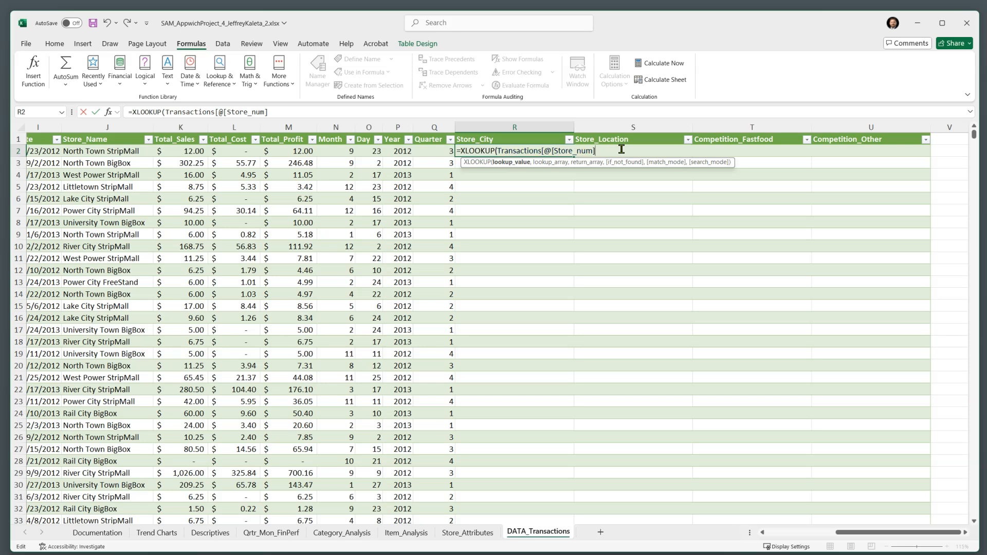
key(BackSpace)
text(:[)
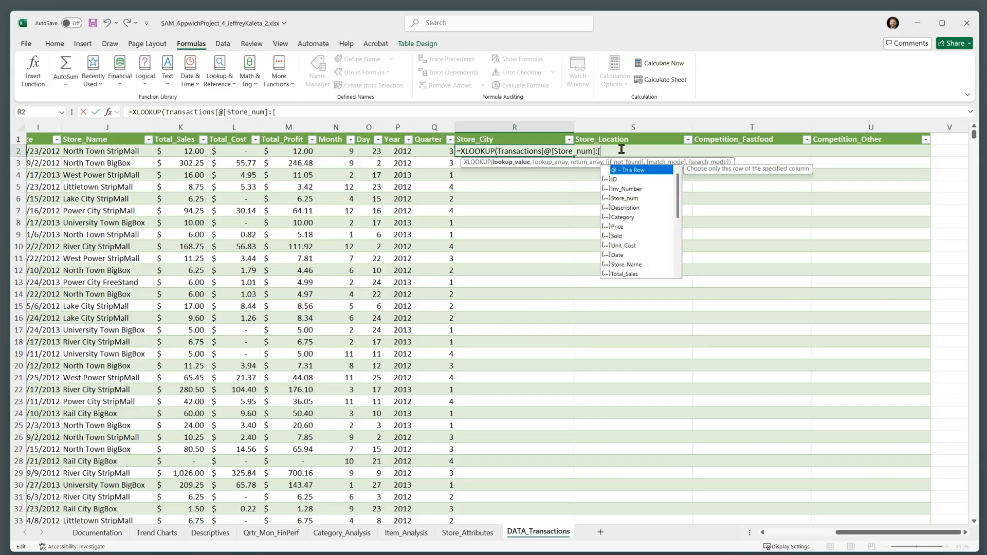
text(Store_num)
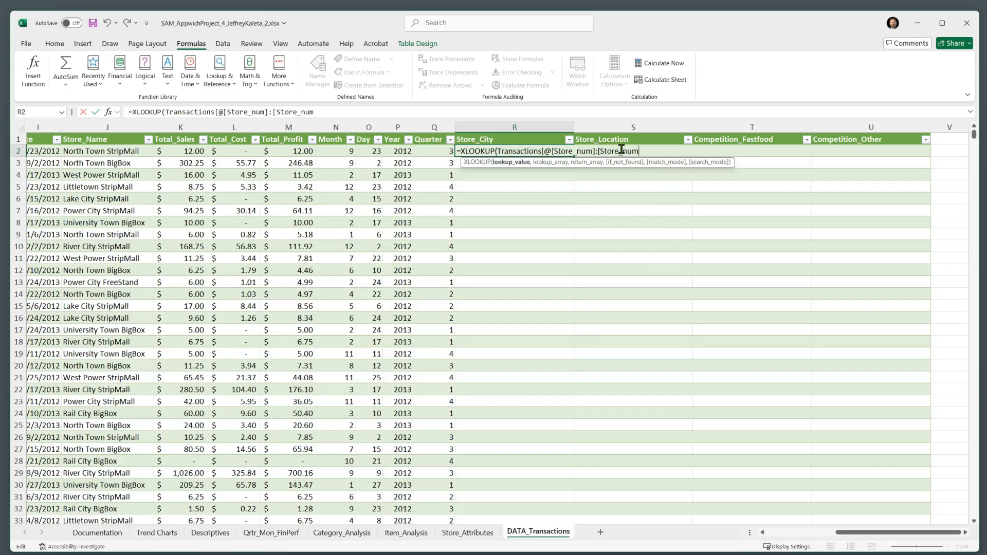
text(]])
text(,)
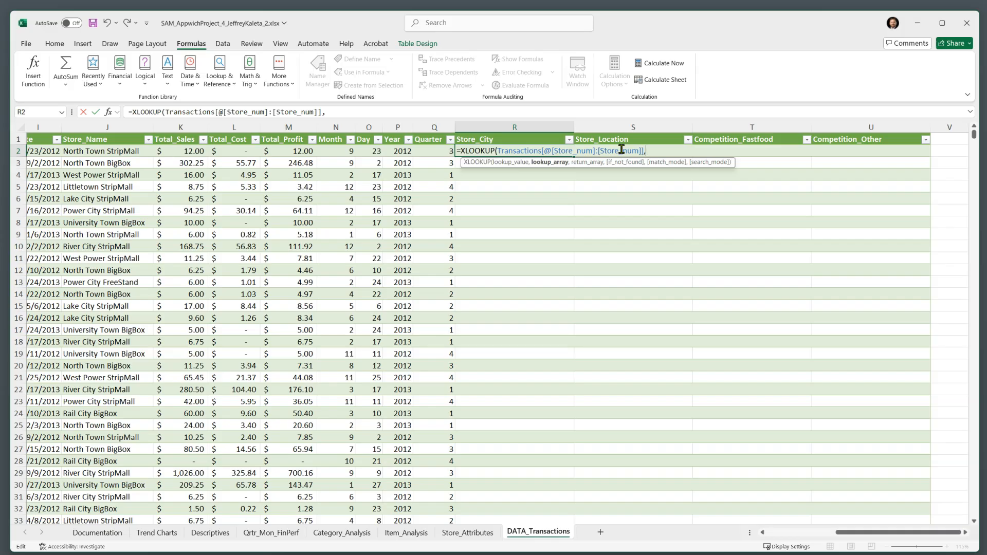
Set the XLOOKUP lookup array in R2 to the column-locked reference Store_Attributes[[Store_Num]:[Store_Num]].
text(Store)
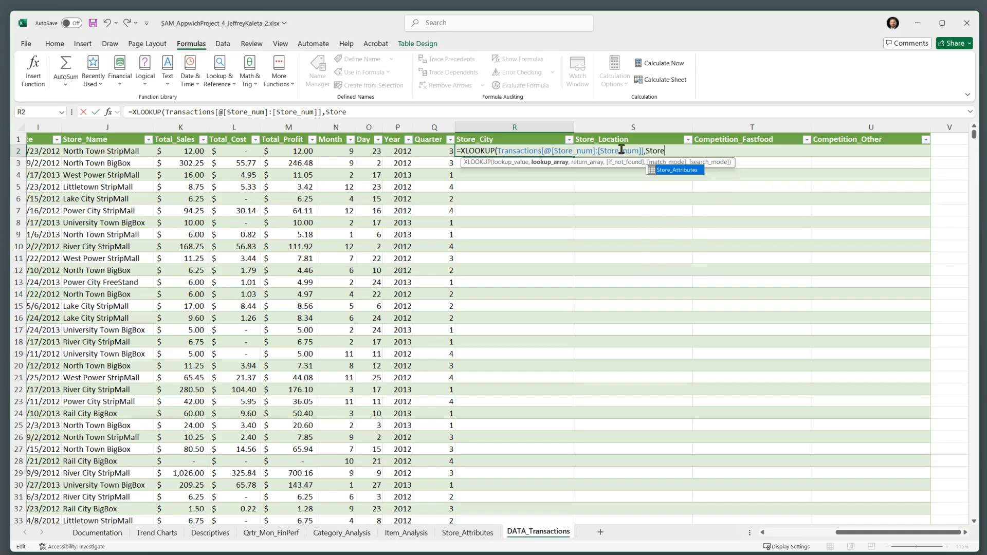
key(Tab)
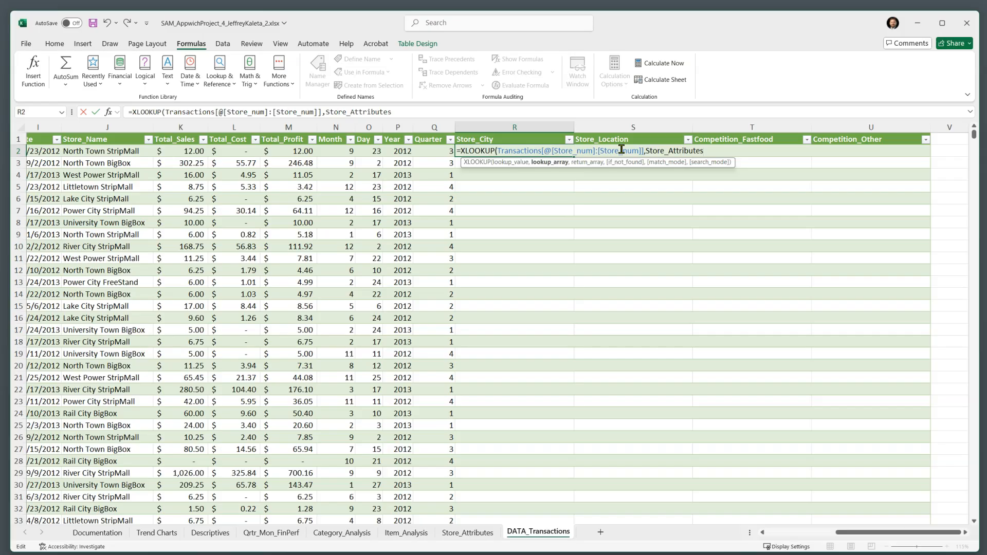
text([)
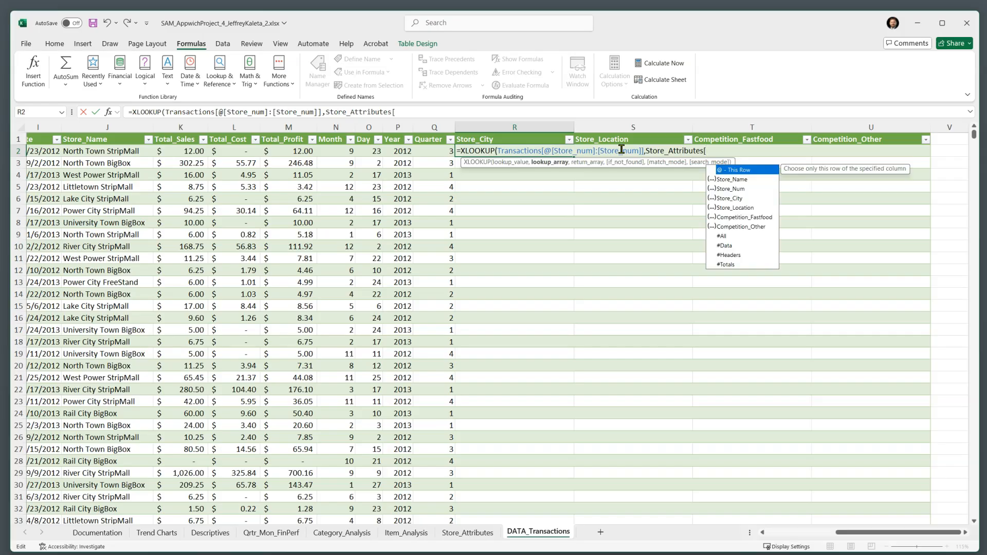
text([)
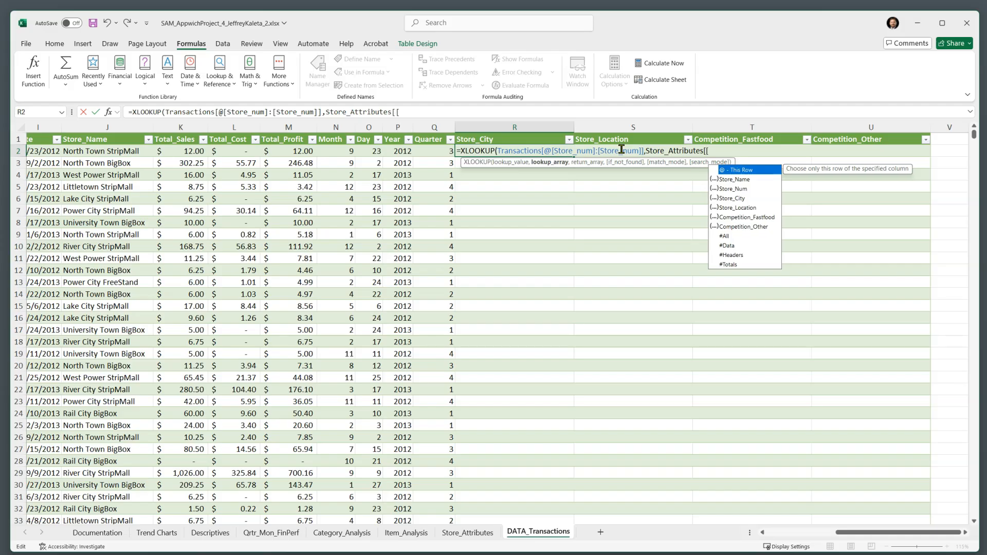
text(S)
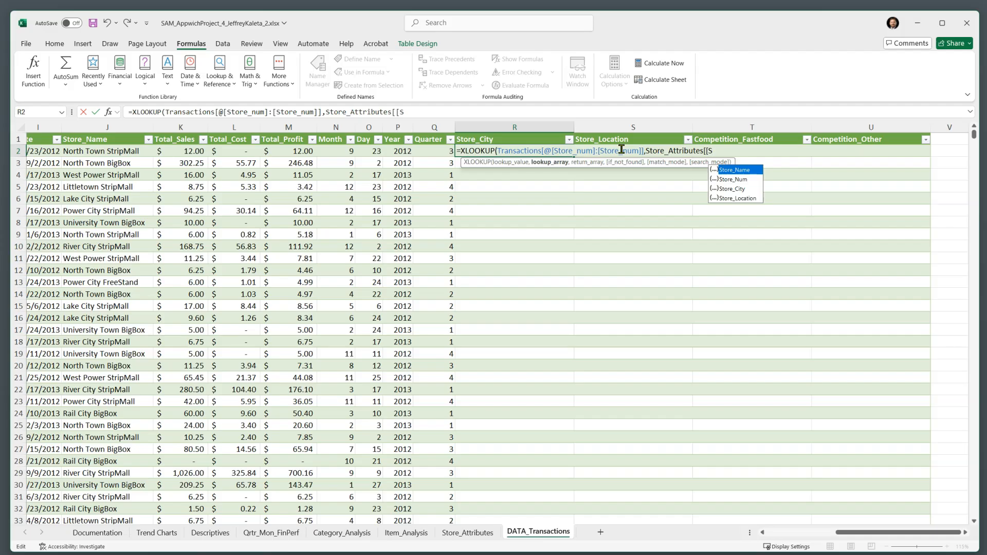
key(Down)
key(Tab)
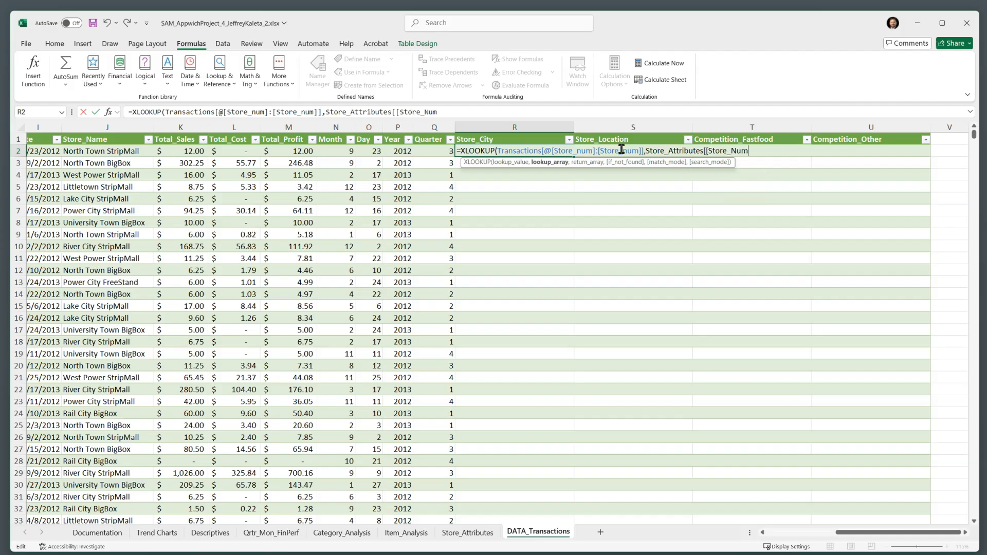
text({)
key(BackSpace)
text([Stor)
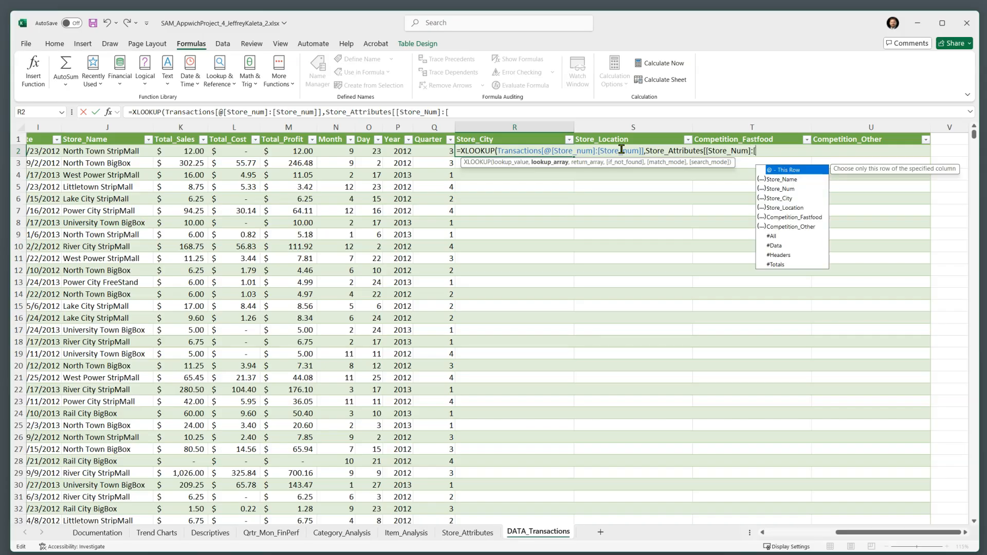
key(Down)
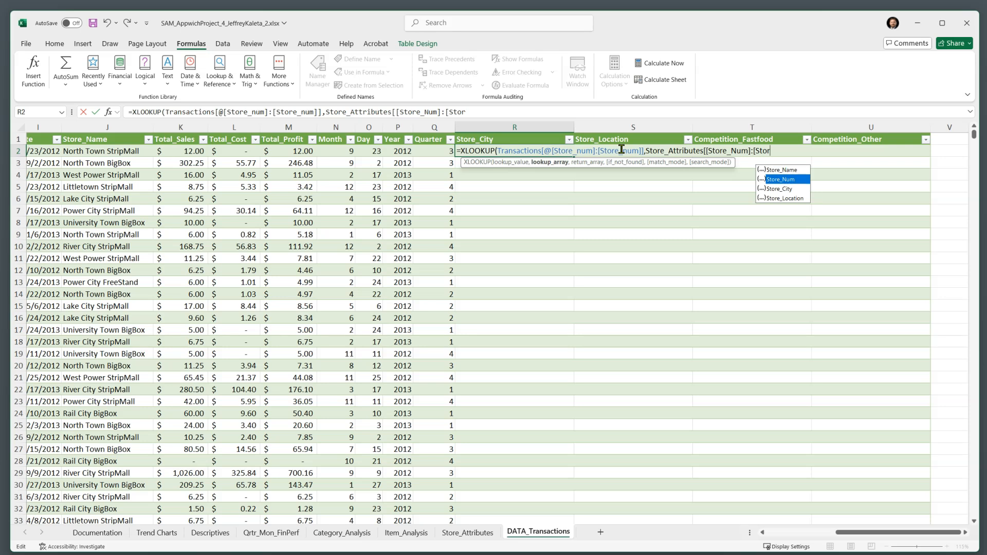
key(Tab)
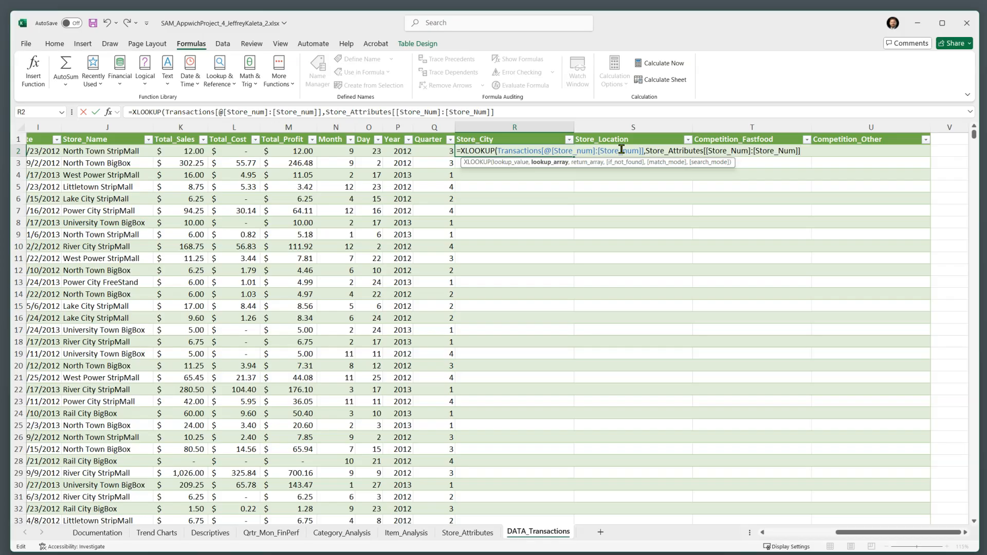
text(,)
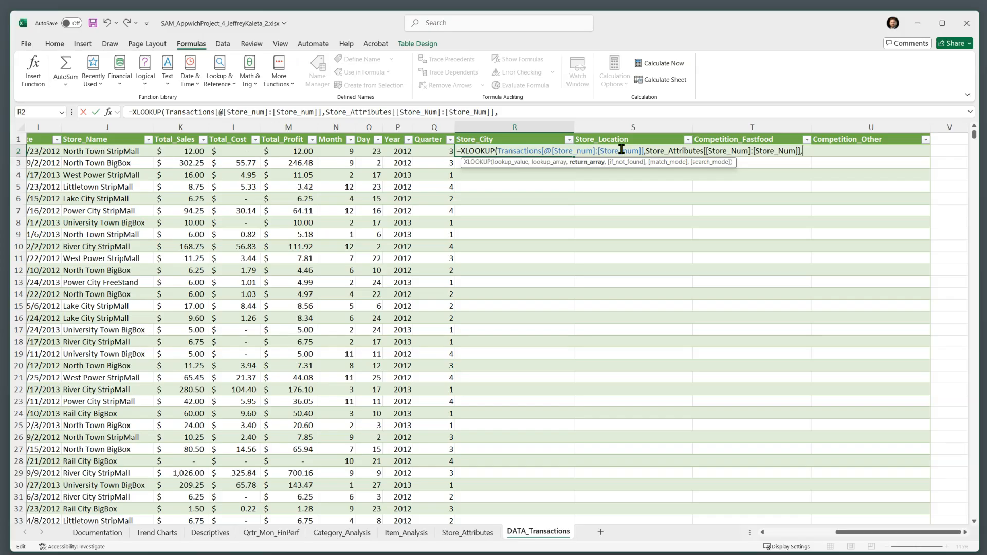
click(646, 150)
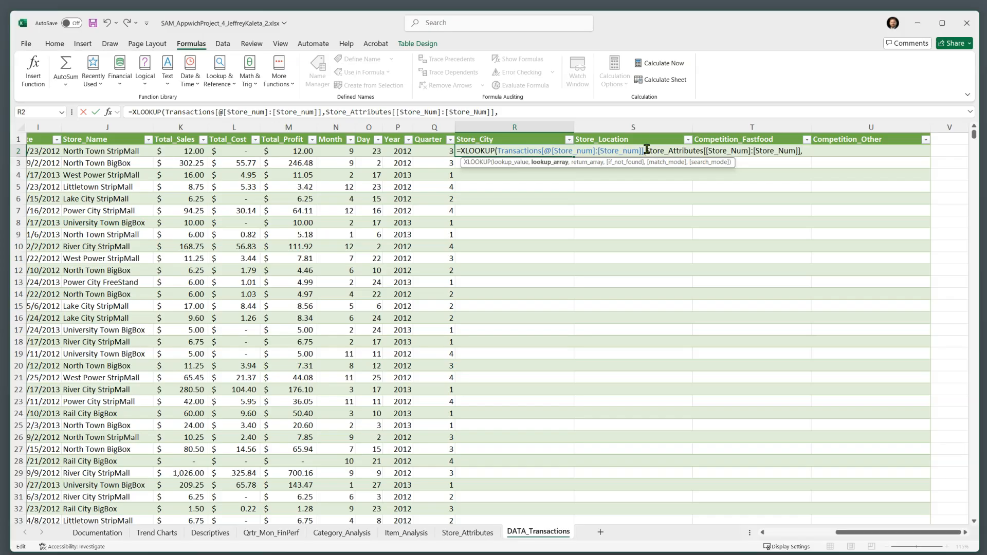
Add Store_Attributes[Store_City] as the return array at the end of the XLOOKUP formula in R2.
click(811, 150)
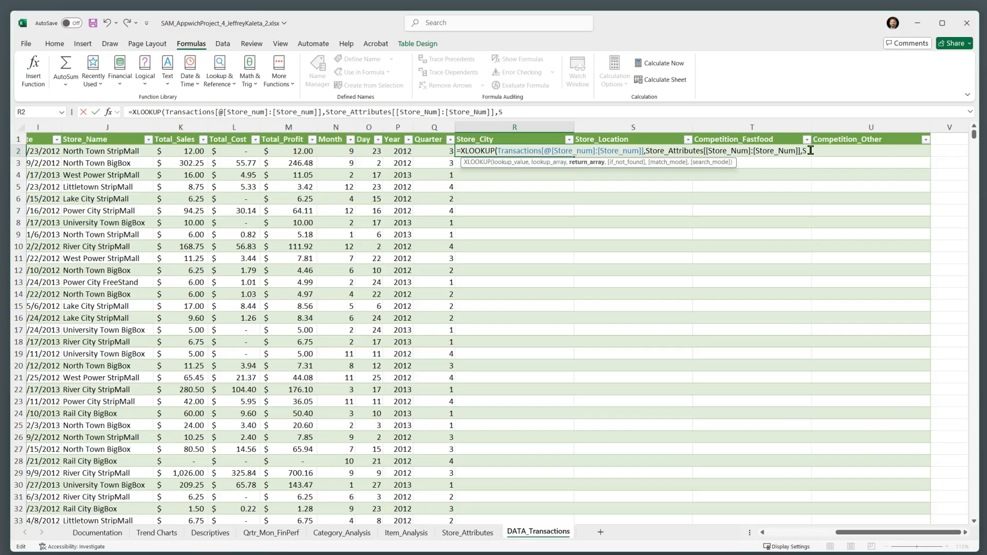
text(to)
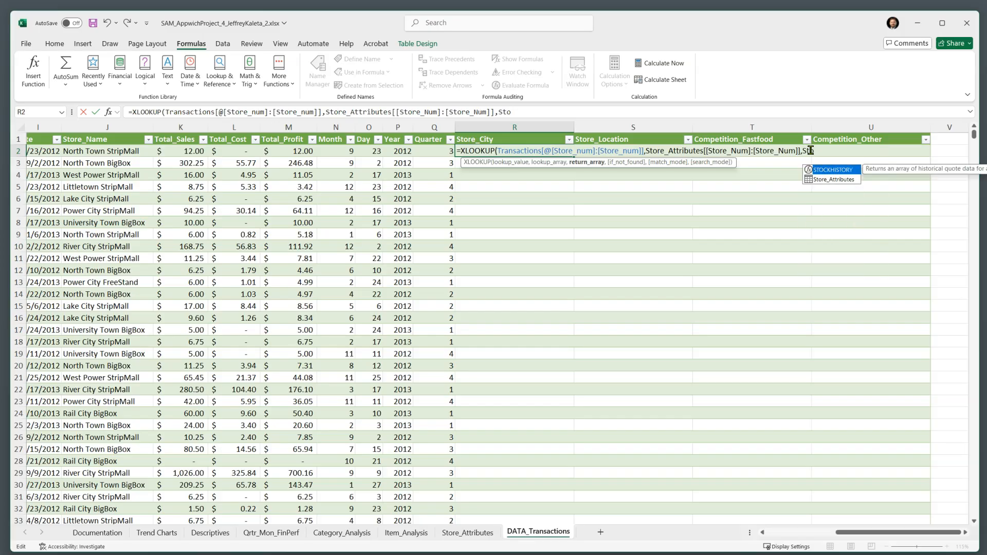
key(Down)
key(Tab)
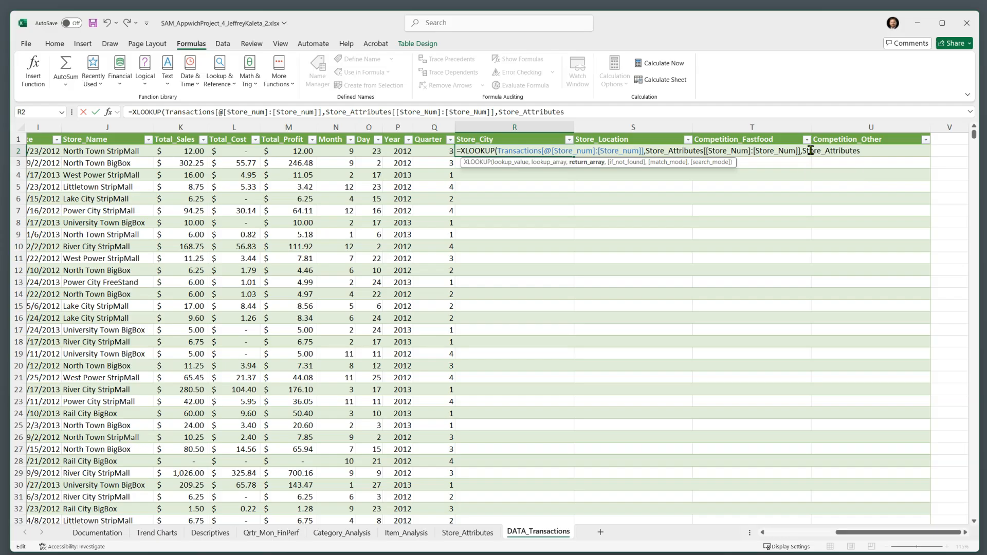
text([)
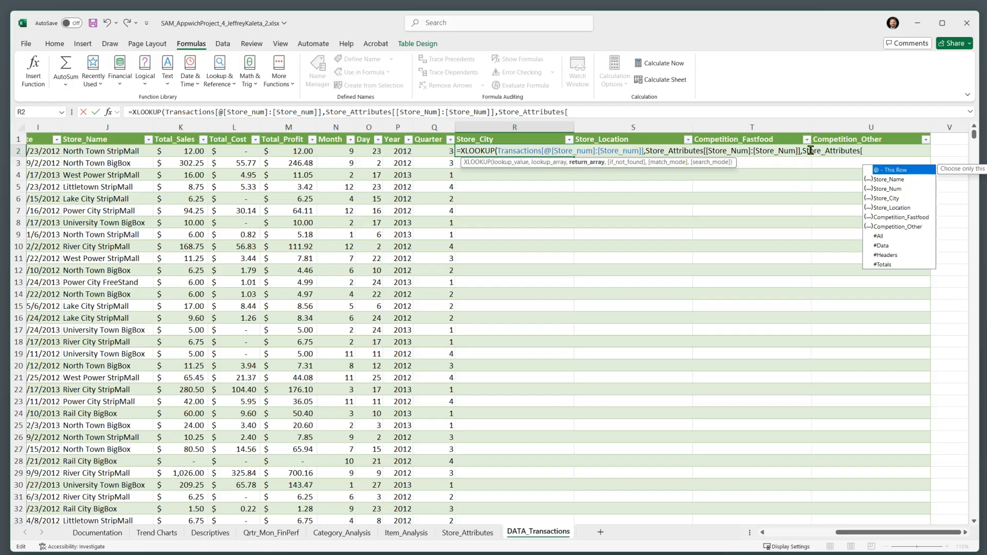
text(sotre)
key(BackSpace)
key(BackSpace)
key(BackSpace)
key(BackSpace)
key(Down)
key(Down)
key(Tab)
text(])
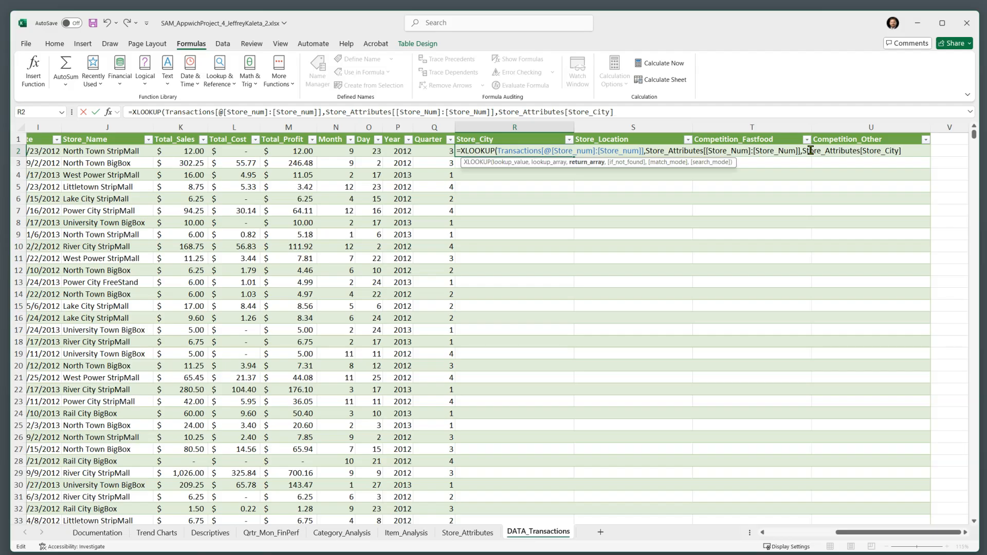
Complete the Store_City XLOOKUP formula in R2 and fill it across the row through U2.
text())
key(Return)
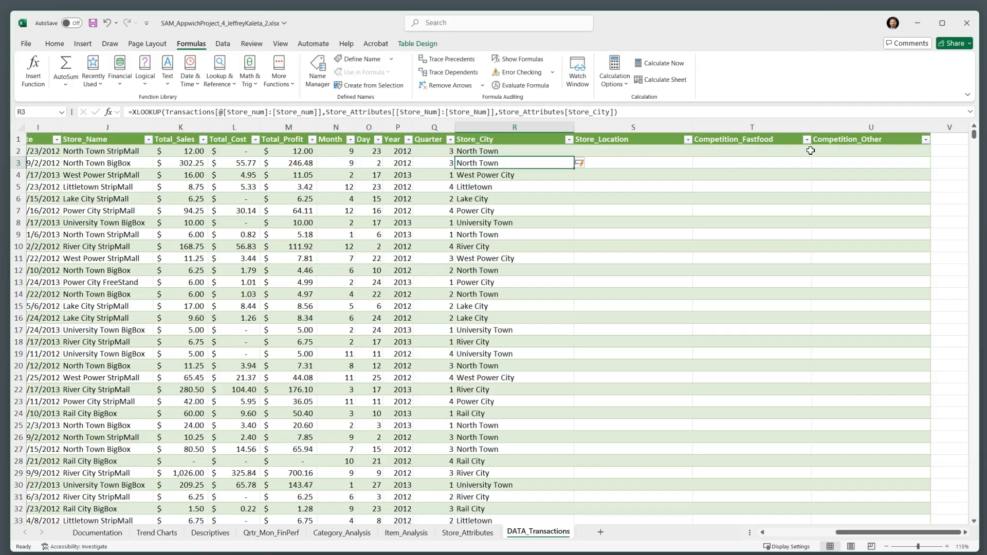
click(525, 150)
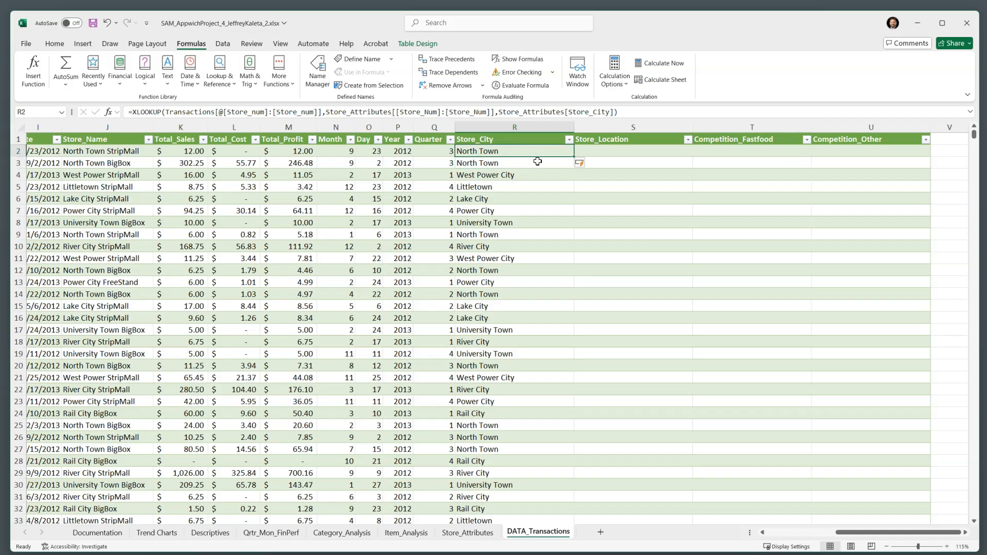
drag(572, 155, 879, 164)
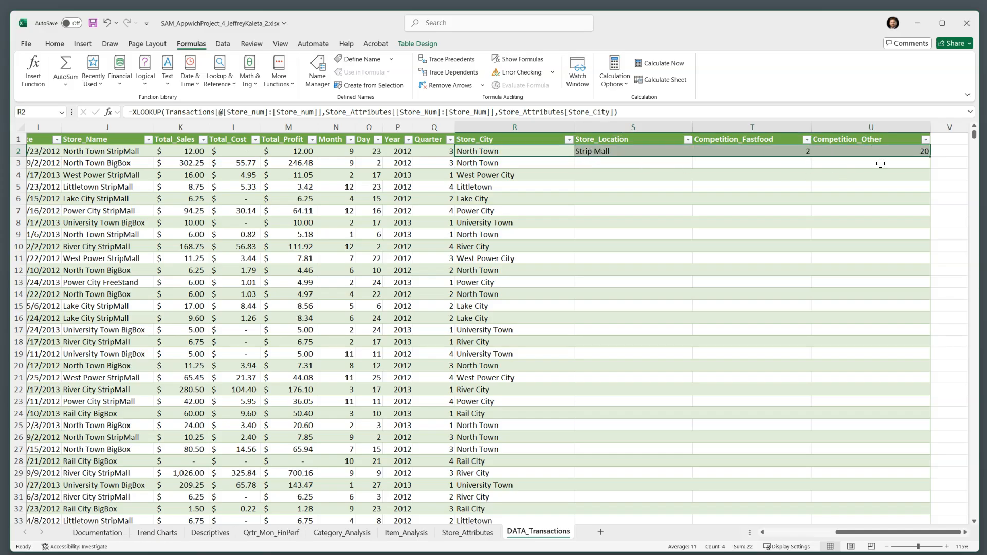
Inspect the references in the filled XLOOKUP formula of S2, comparing the locked arguments with the return array, without changing it.
click(648, 153)
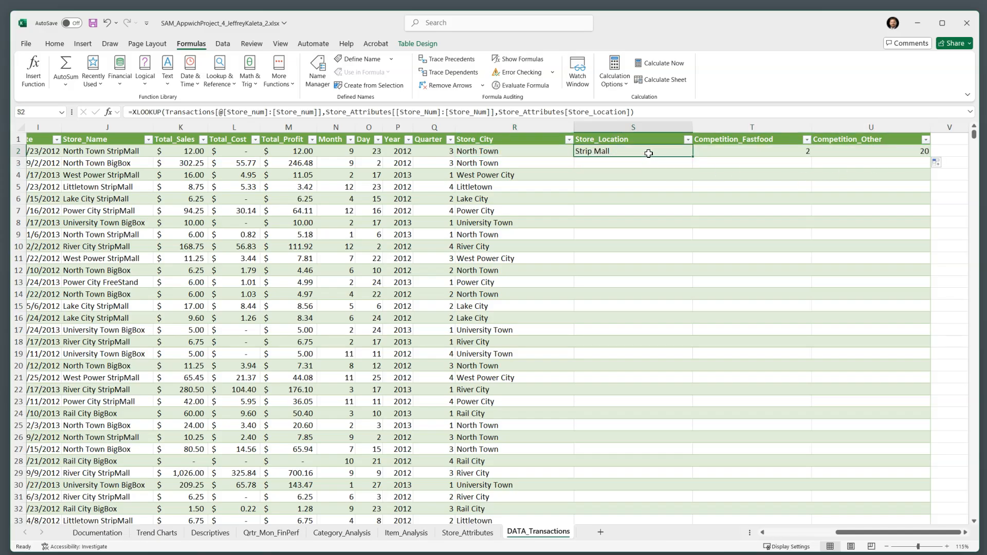
double_click(648, 154)
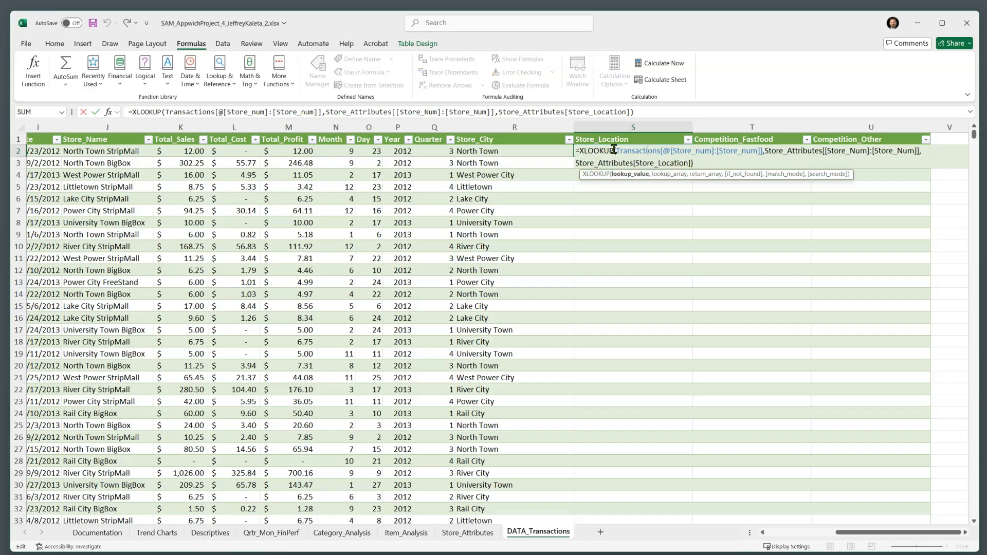
drag(613, 150, 916, 150)
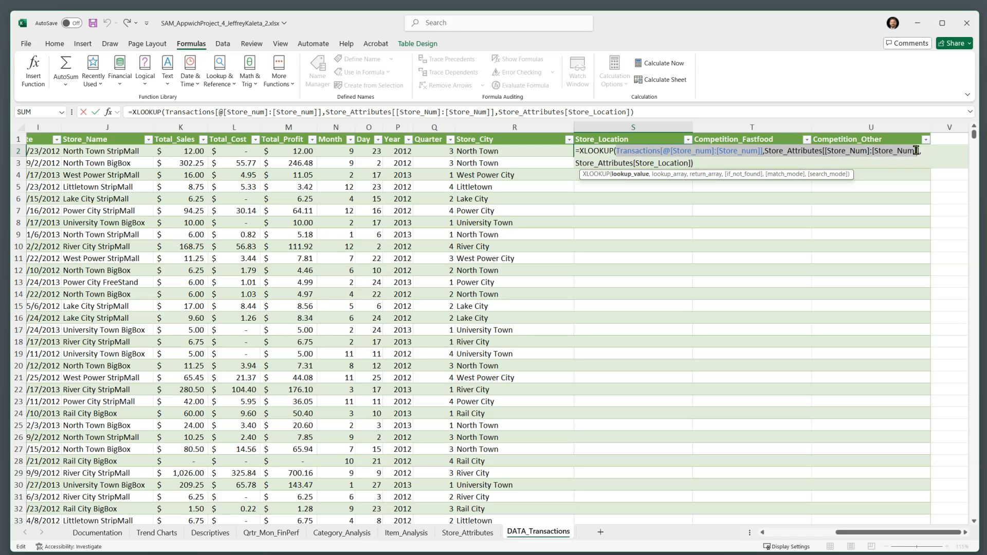
click(670, 162)
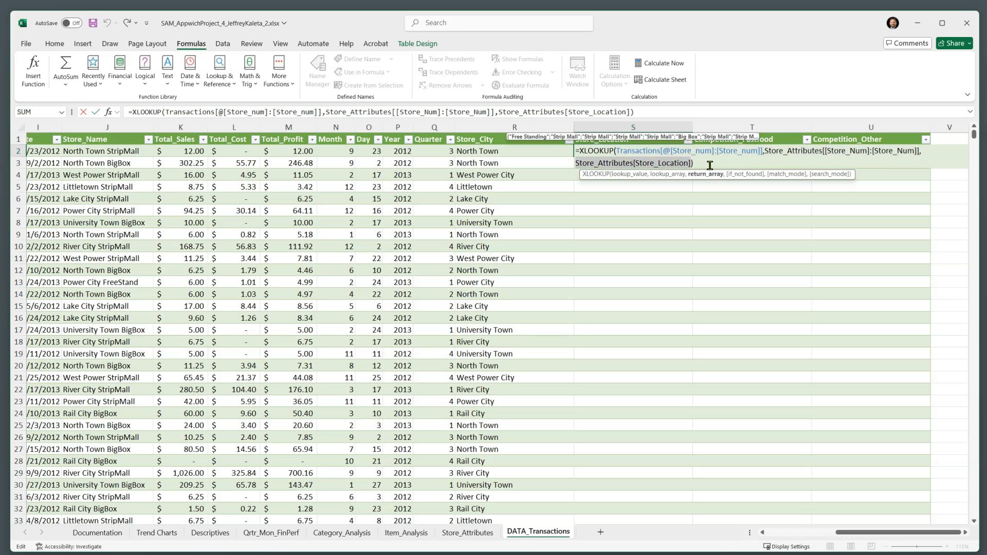
key(Escape)
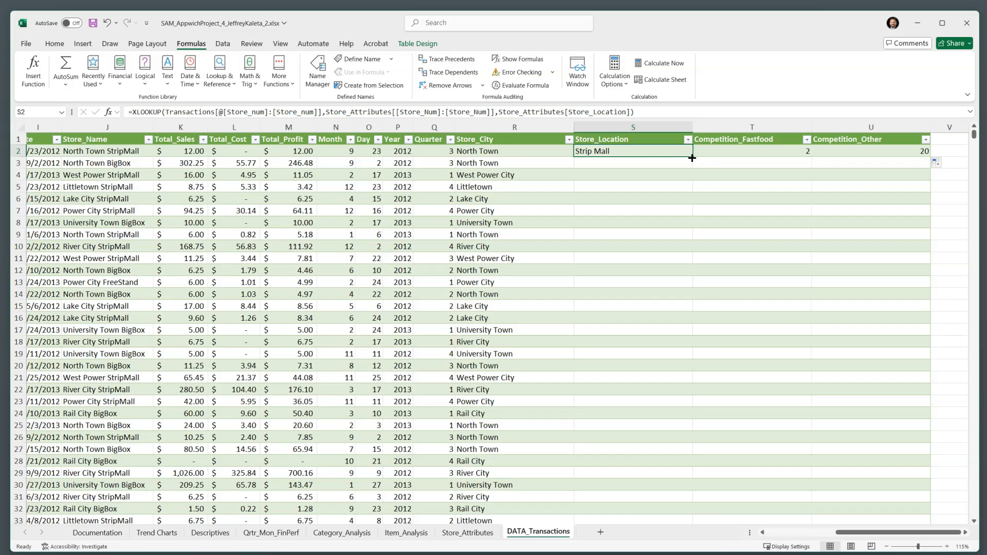
Fill the S2:U2 formulas down the Transactions table and autofit the widths of columns R through U.
drag(813, 151, 926, 154)
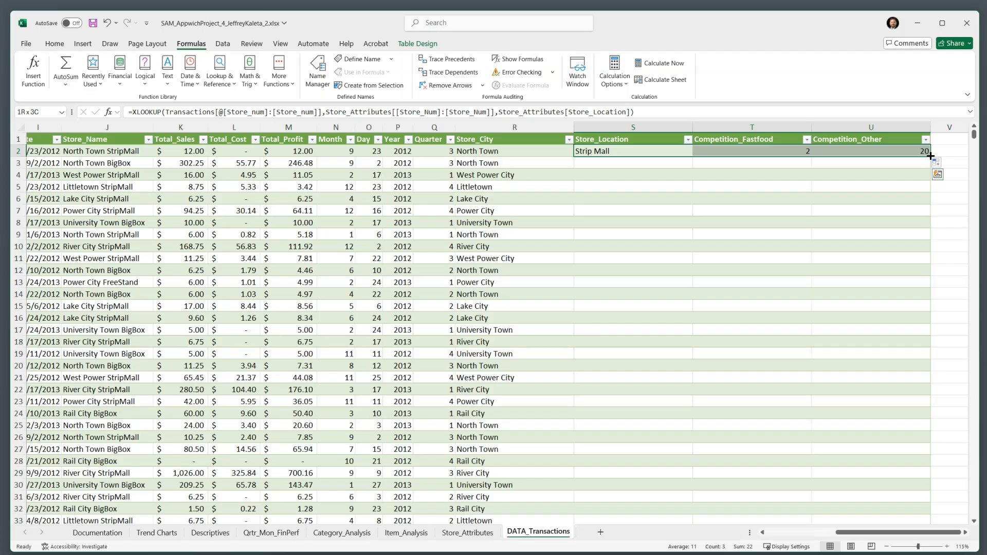
double_click(930, 156)
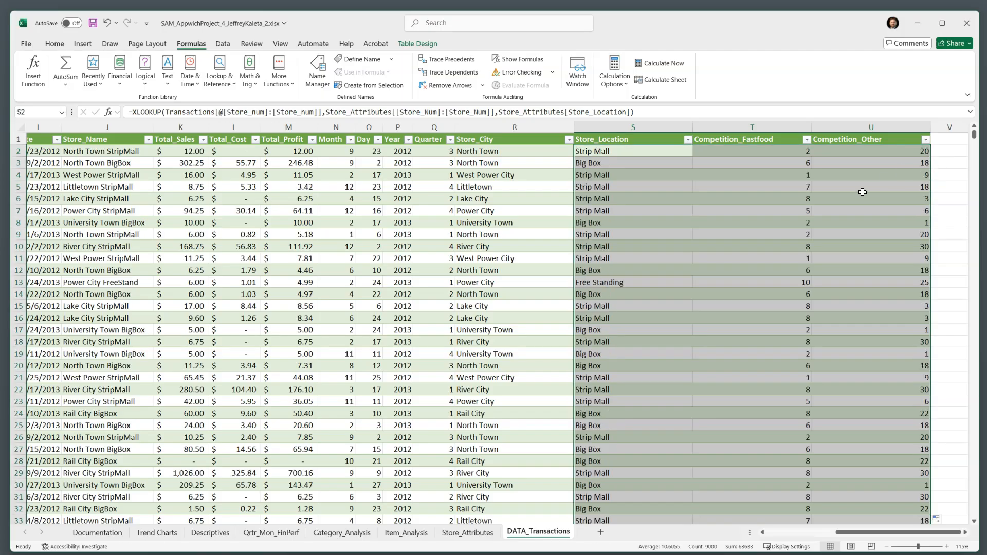
click(712, 242)
drag(565, 127, 820, 129)
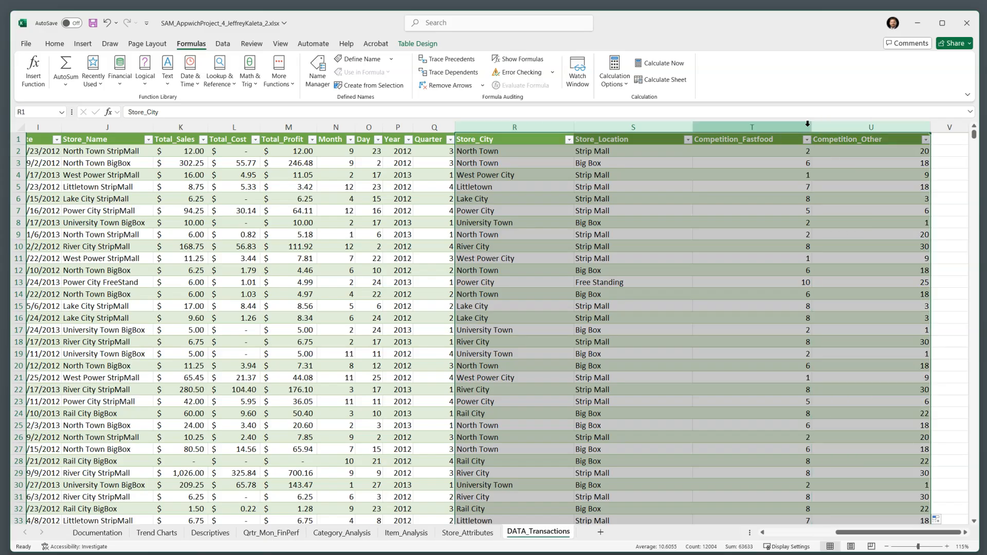
double_click(813, 128)
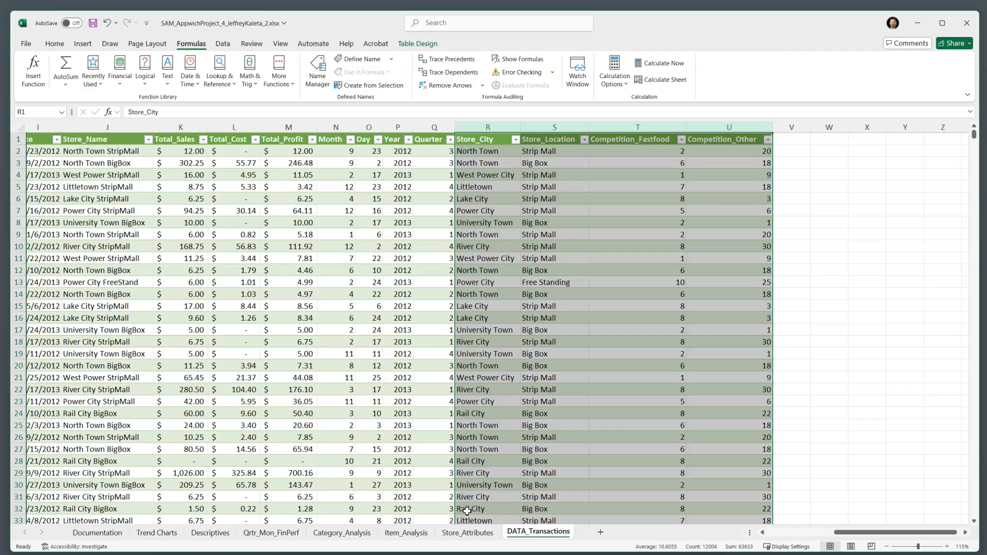
Check the source table on Store_Attributes, and return to DATA_Transactions to review the looked-up store columns.
click(469, 534)
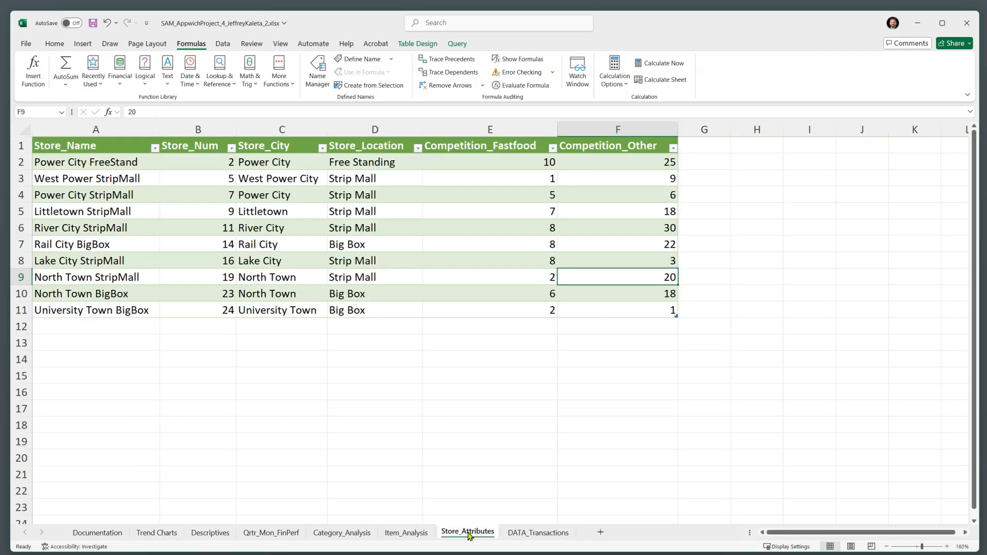
click(529, 534)
click(278, 284)
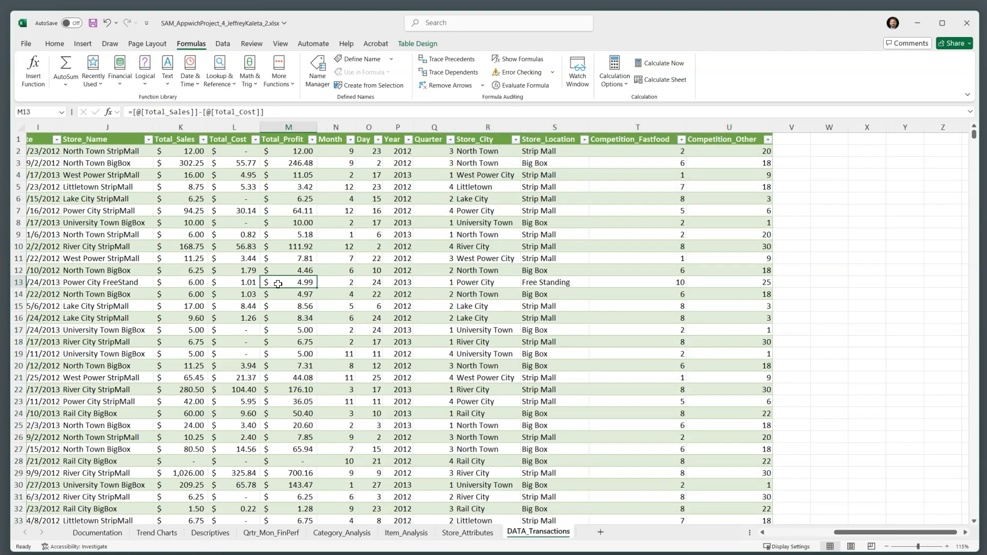
click(609, 356)
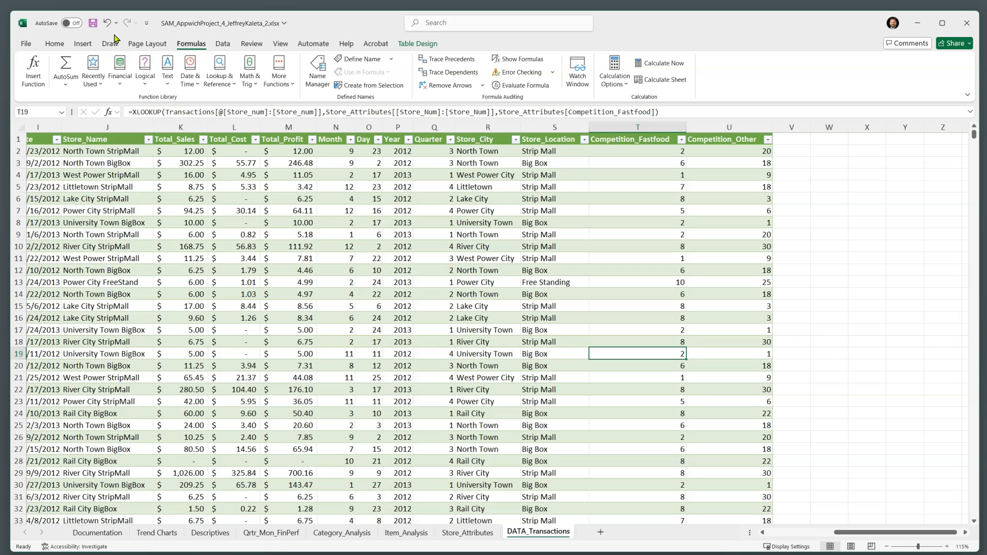
Save the workbook and insert a PivotTable based on the Transactions table on a new worksheet.
click(94, 24)
click(82, 43)
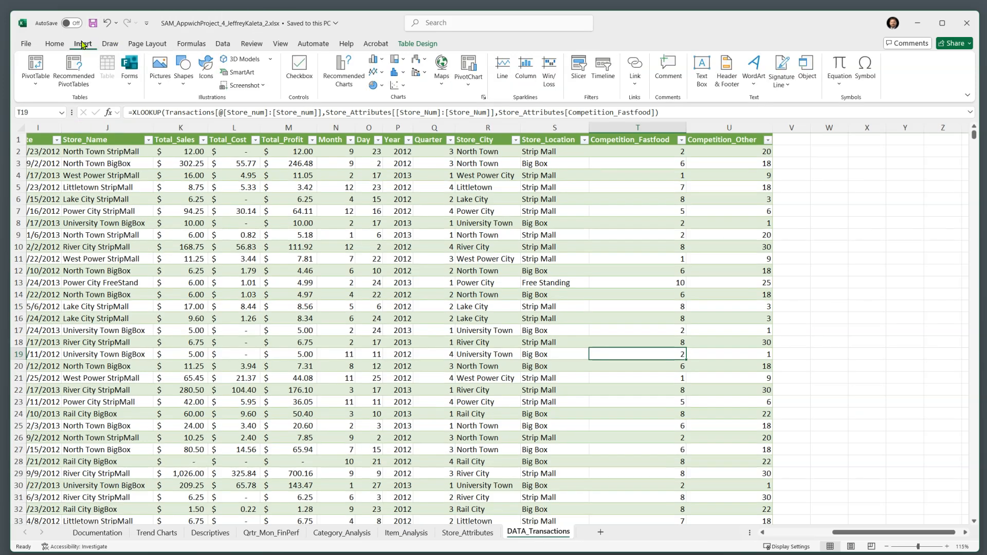
click(35, 64)
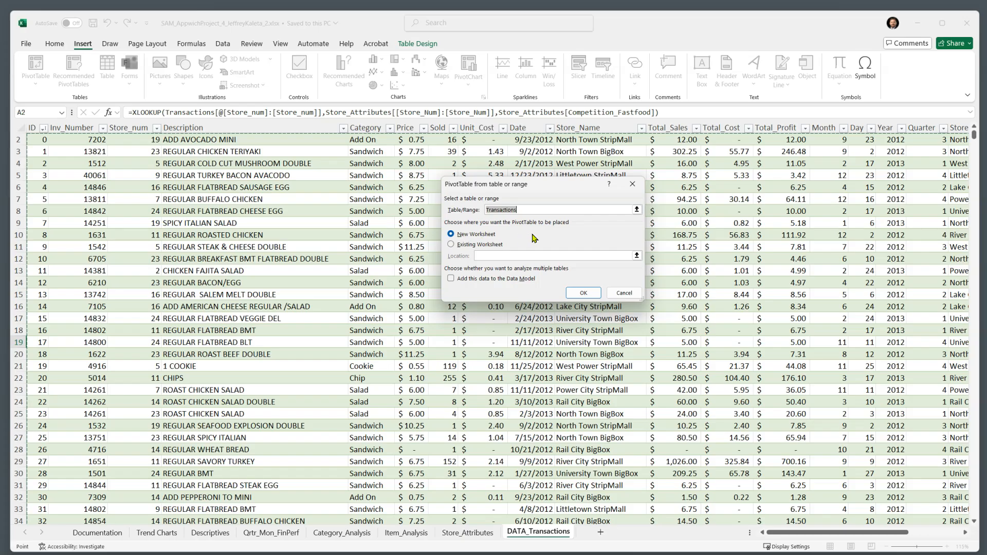
click(570, 294)
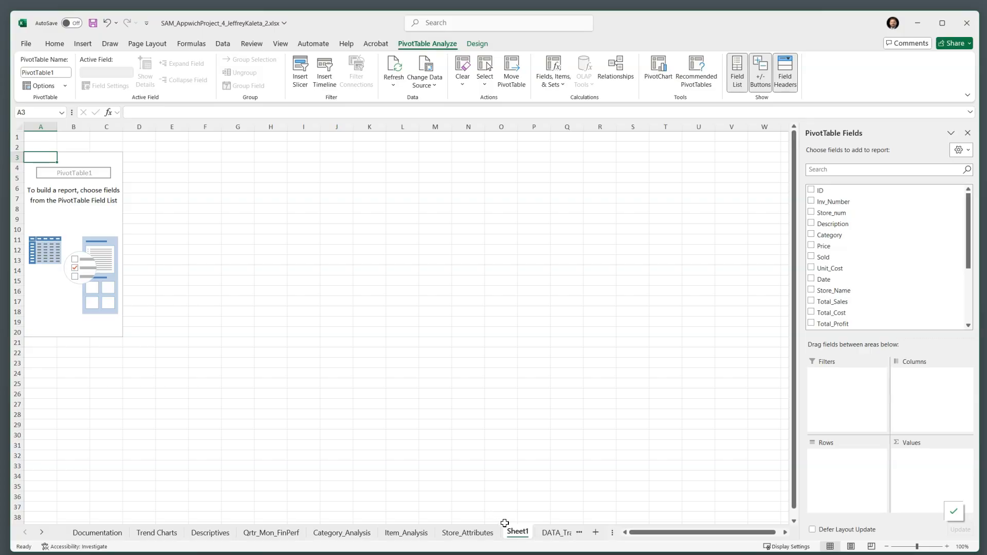
Rename the new pivot table worksheet as Store_Pivot.
double_click(517, 532)
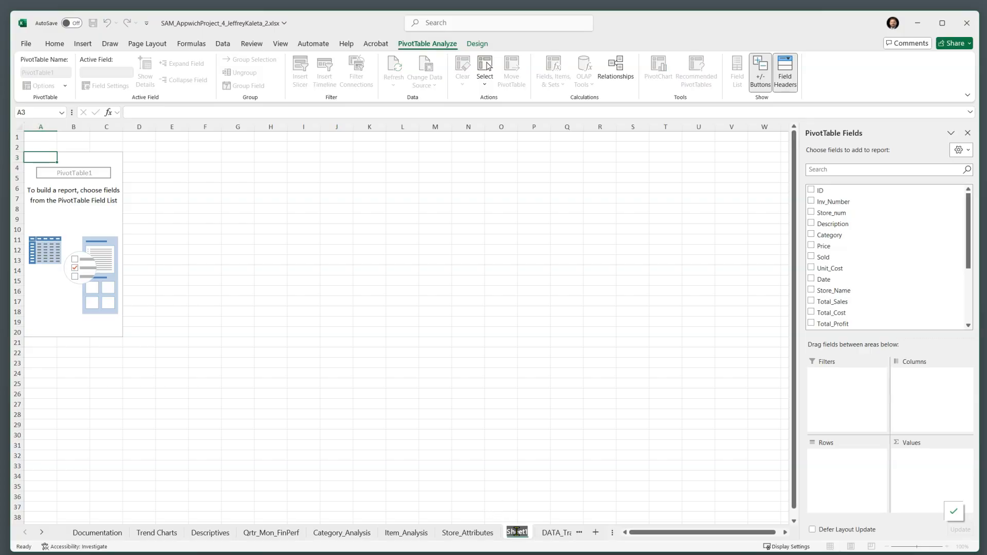
text(Store_Pivot)
key(Return)
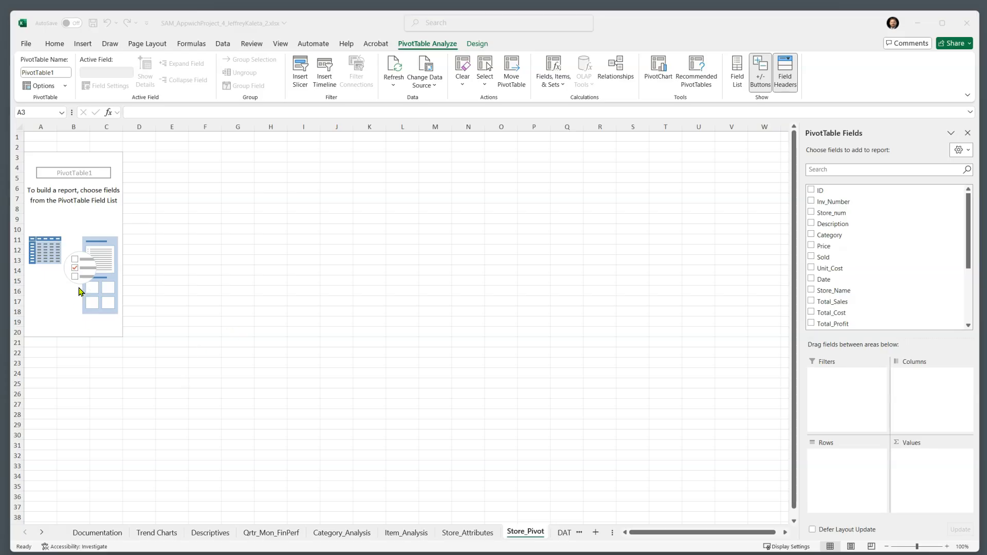
Select the empty pivot table on Store_Pivot and widen the PivotTable Fields pane to roughly twice its width.
click(102, 161)
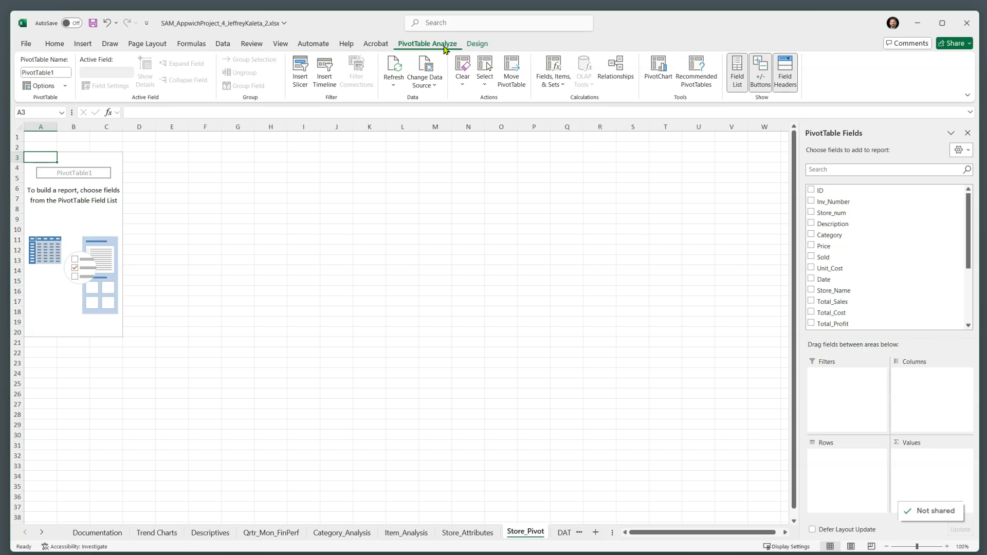
click(60, 73)
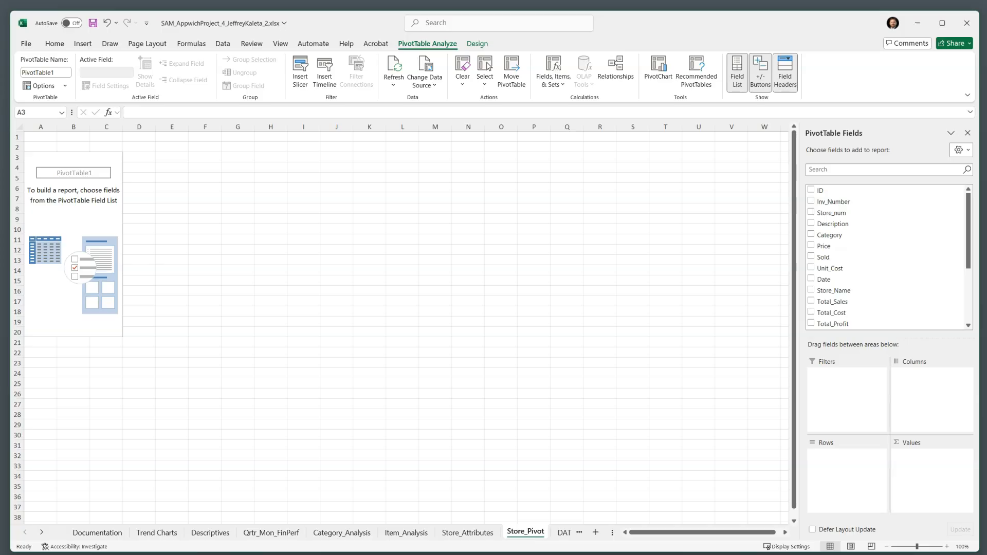
click(80, 216)
click(81, 216)
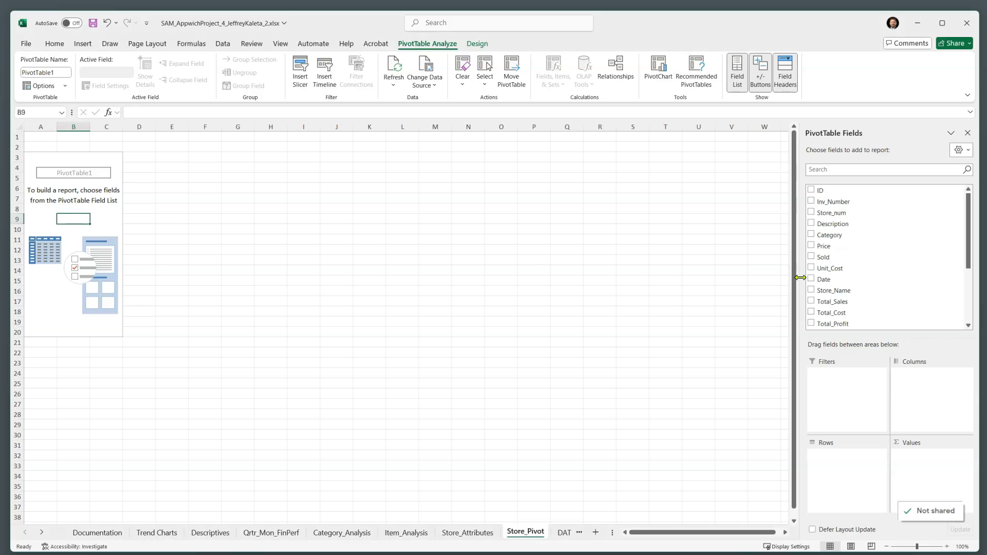
drag(796, 287, 651, 287)
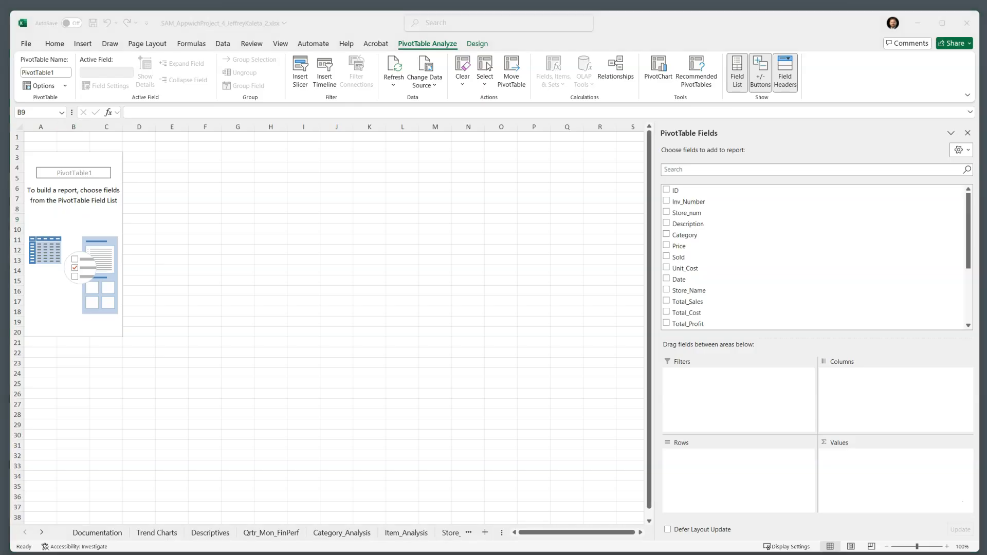
Lay out the pivot table with Quarter as rows, Store_Name as columns and the sum of Total_Profit as values.
click(744, 282)
scroll(726, 255, down, 3)
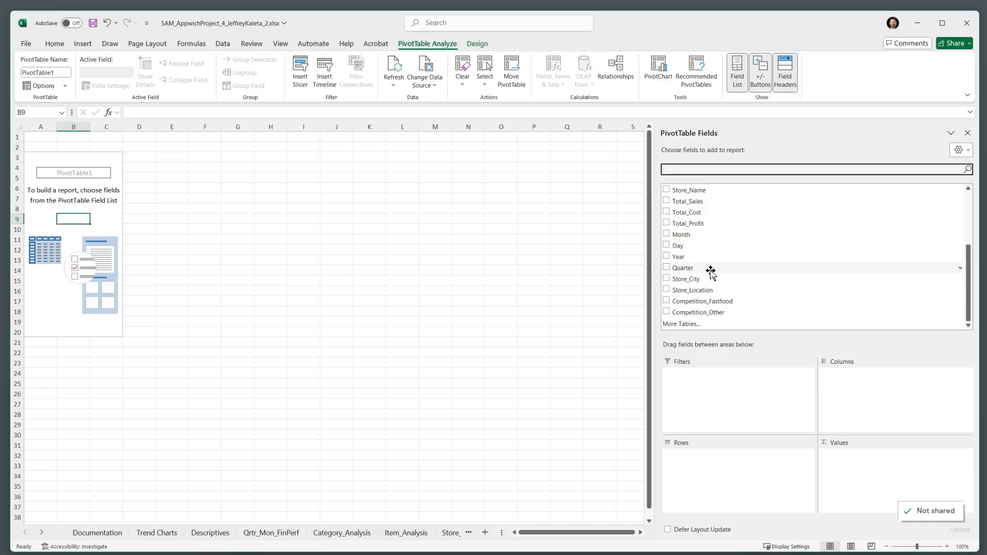
drag(709, 268, 717, 461)
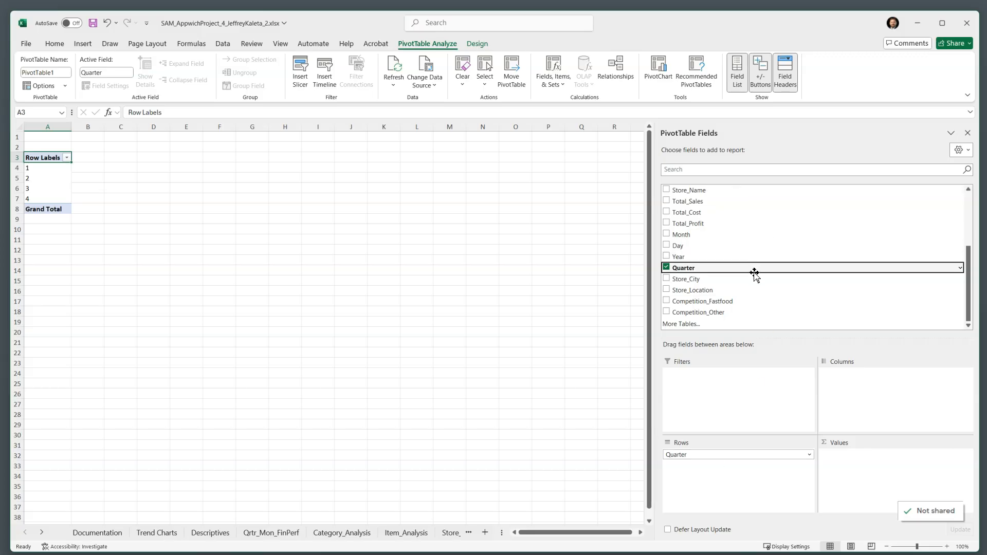
drag(693, 191, 861, 425)
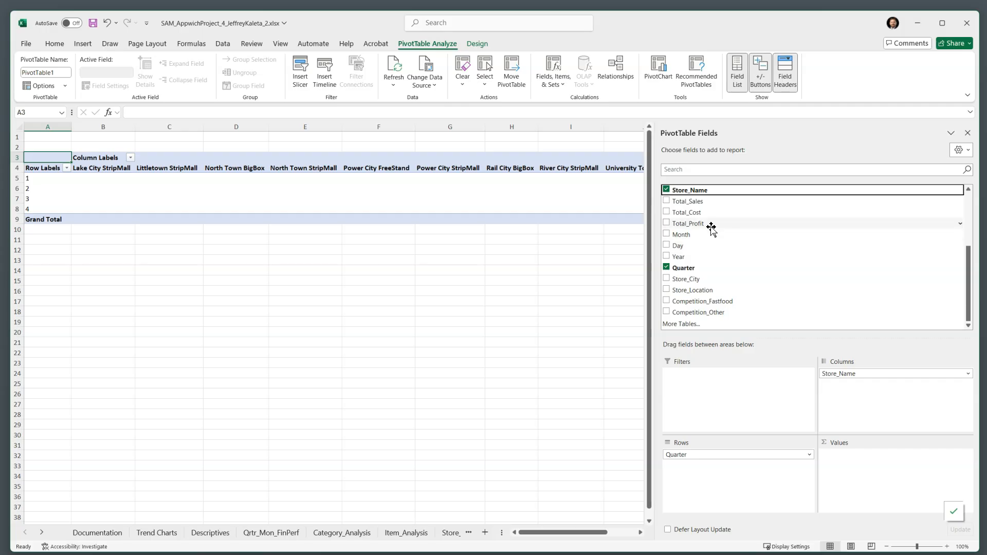
drag(711, 230, 870, 480)
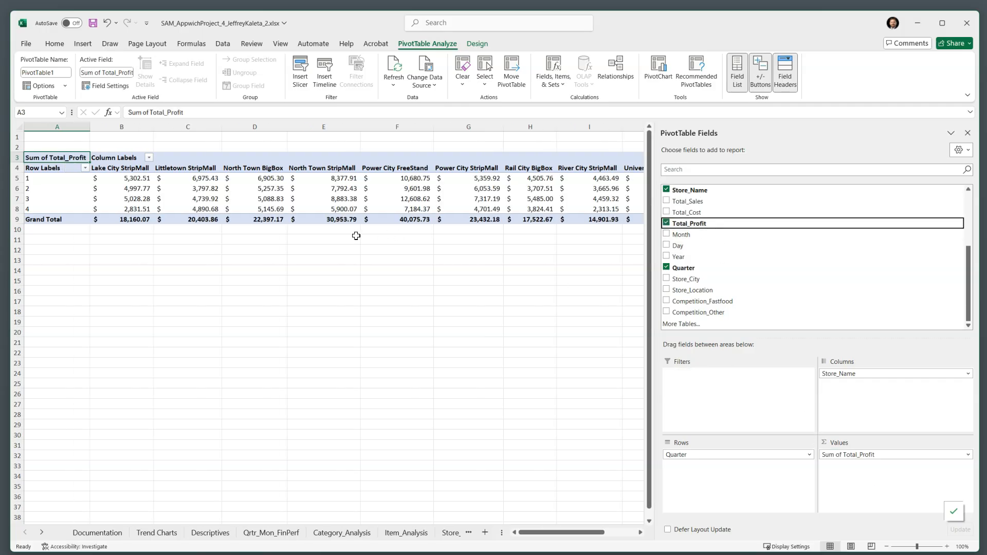
Examine the Show Values As calculation options available for the pivot table's Total_Profit values.
click(141, 176)
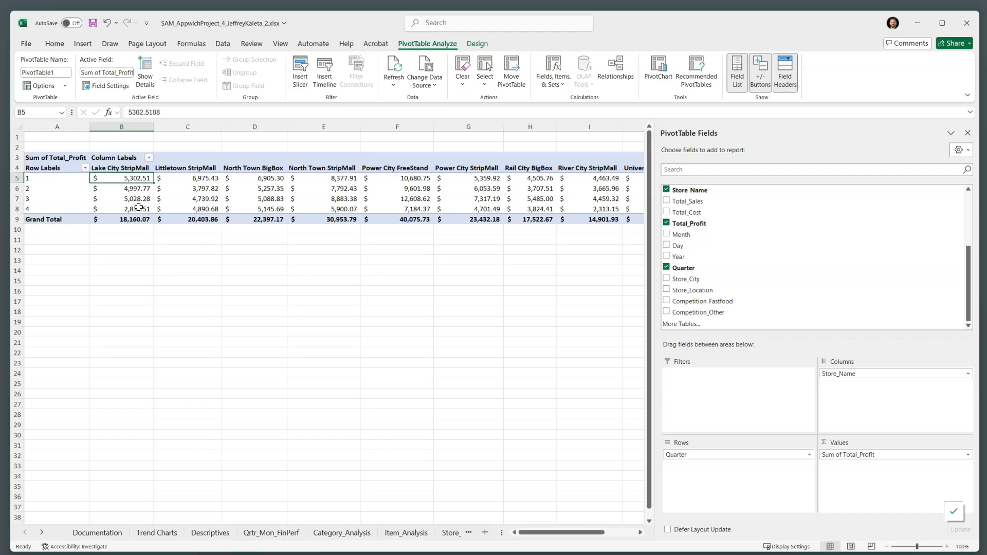
right_click(132, 191)
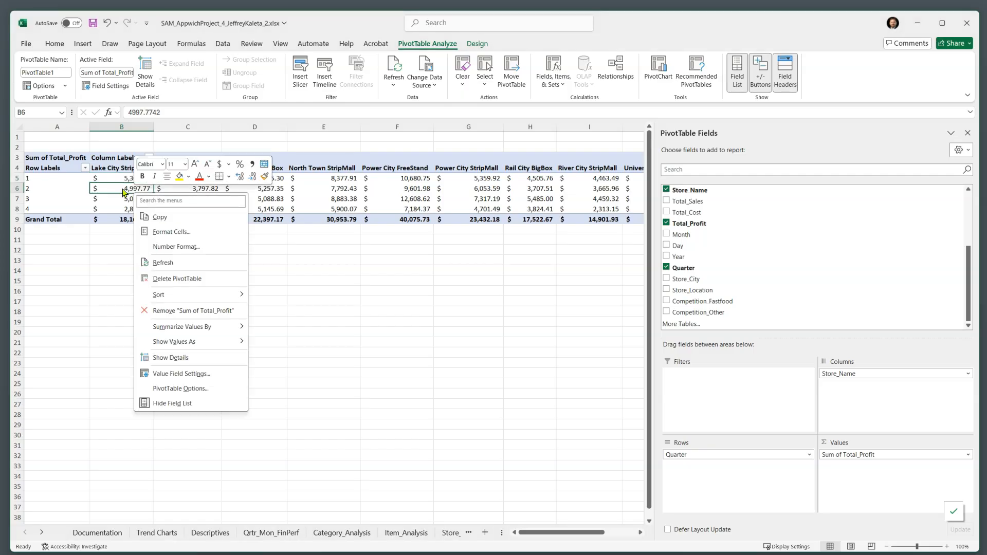
key(Escape)
click(365, 197)
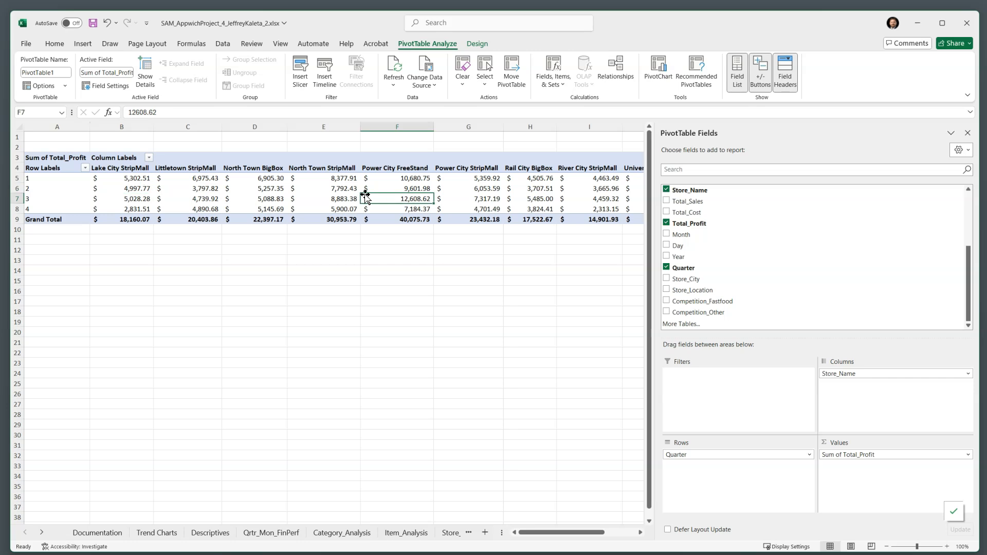
right_click(270, 188)
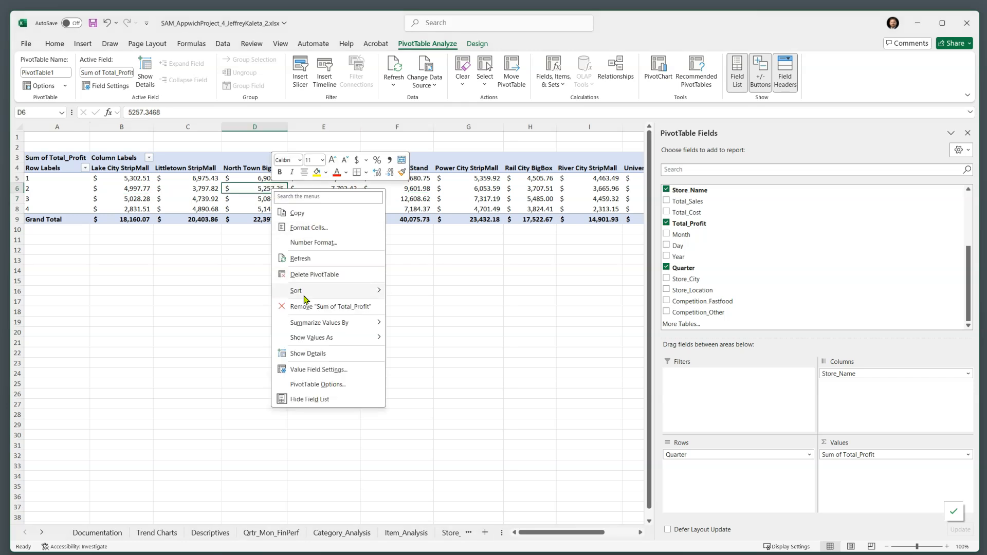
mouse_move(312, 324)
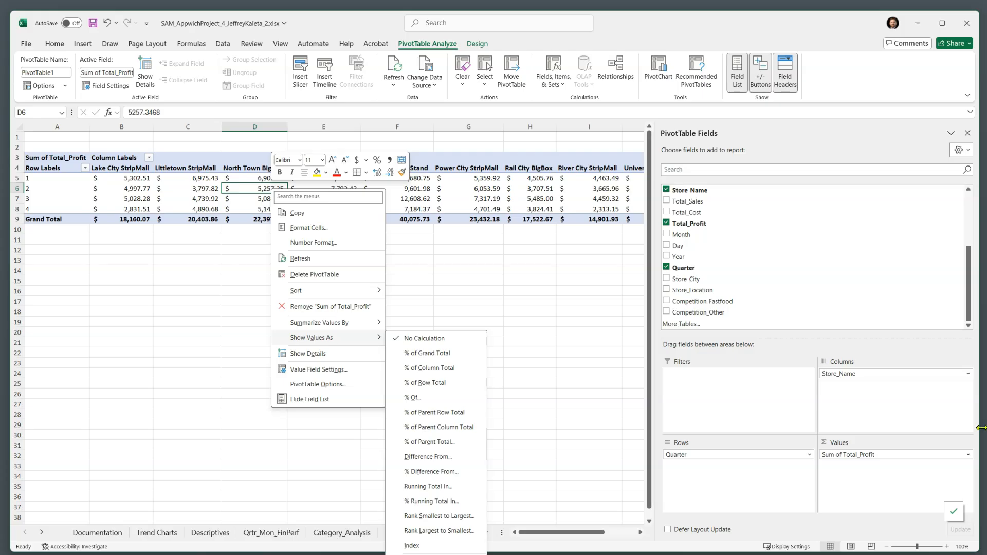
click(967, 455)
click(967, 455)
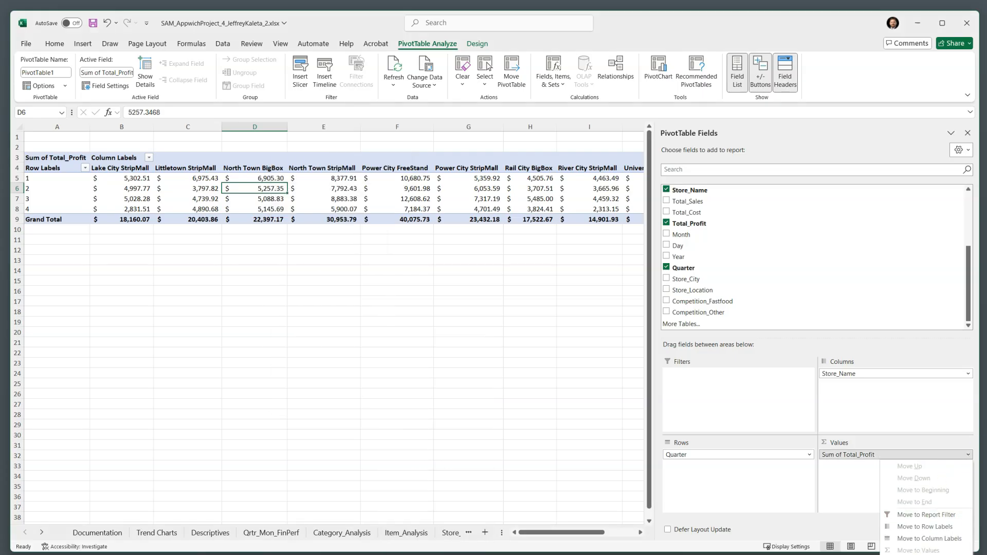
click(925, 554)
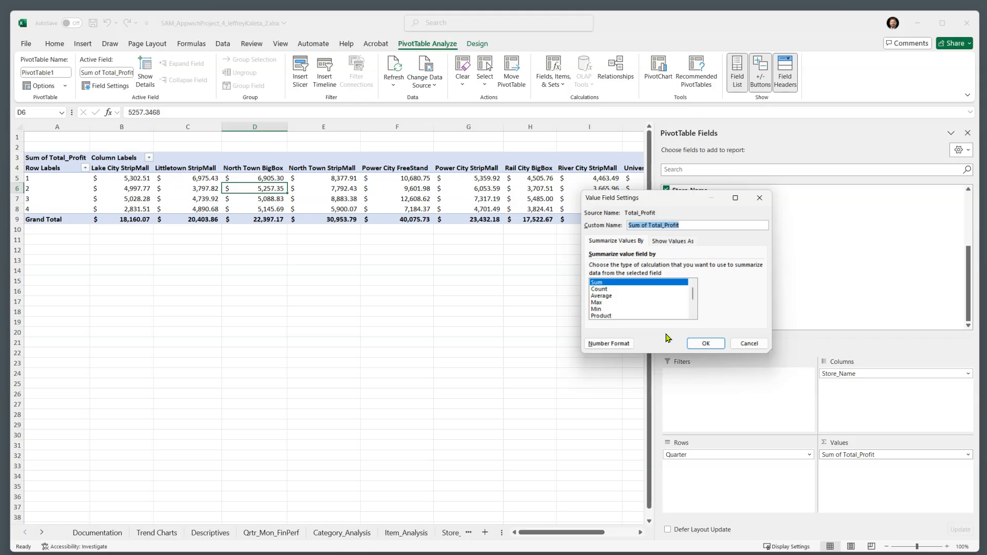
click(670, 242)
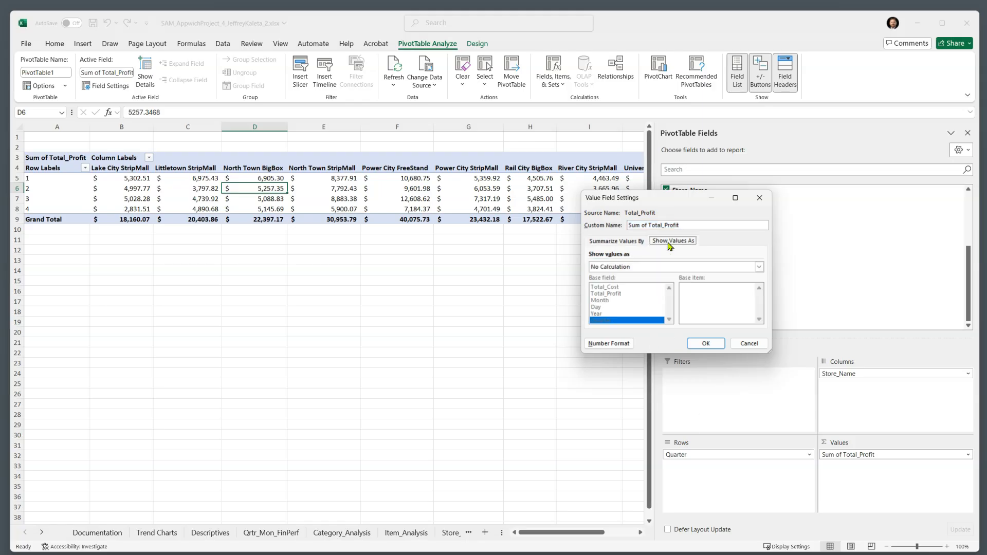
click(647, 266)
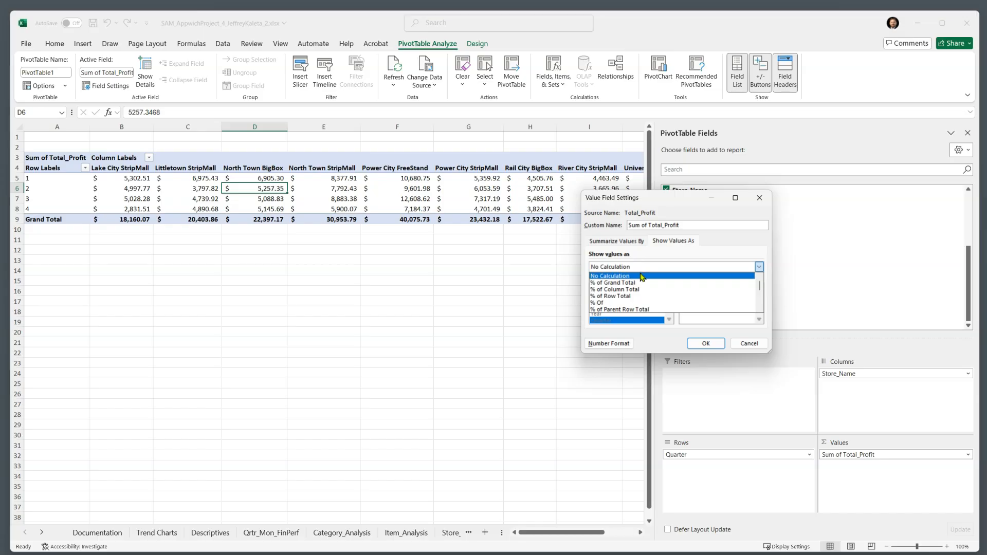
click(640, 283)
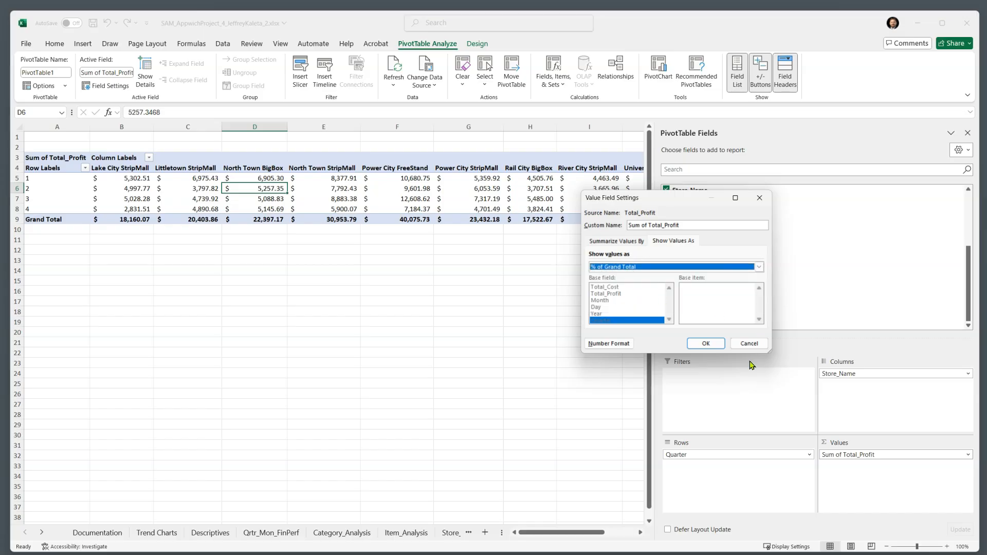
click(749, 343)
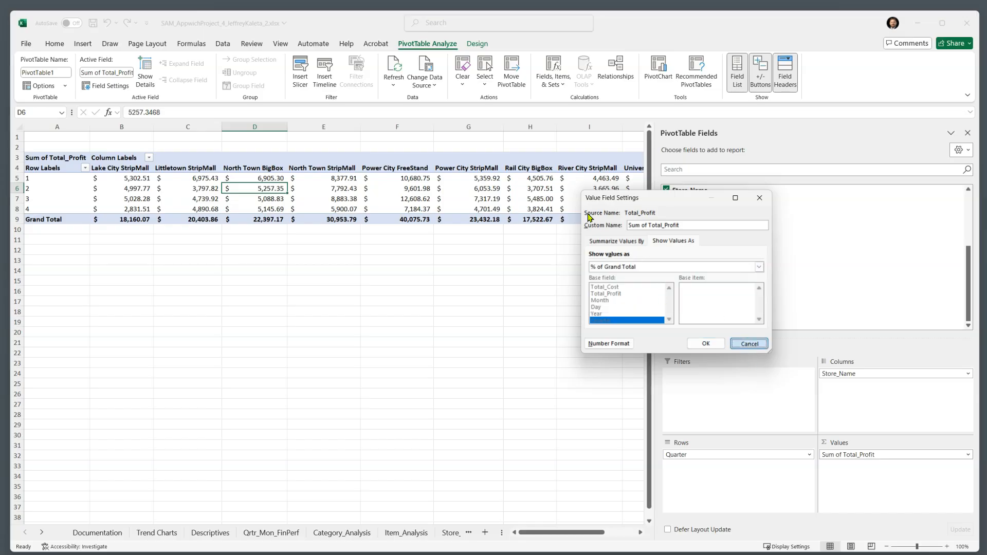
Show the pivot table's Total_Profit values as % of Grand Total.
right_click(201, 190)
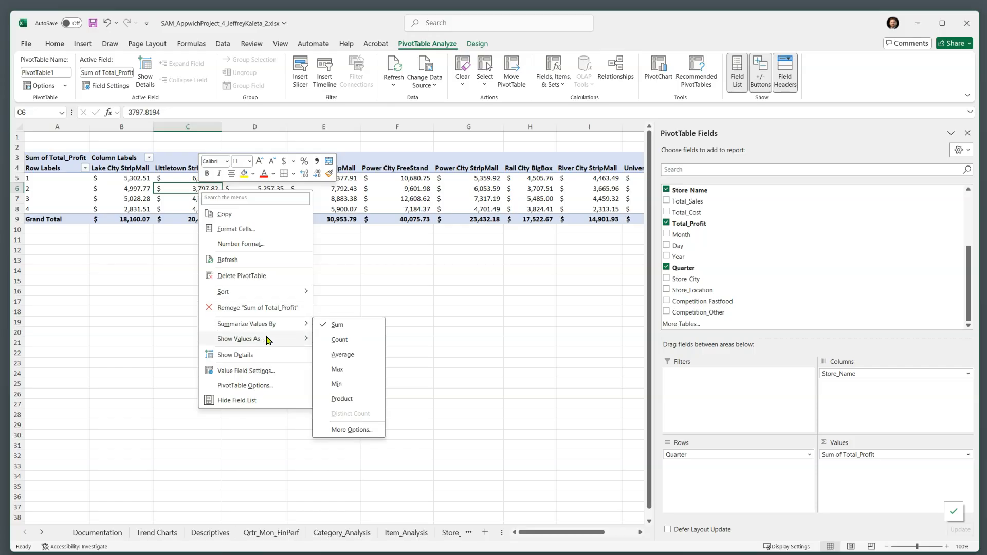
mouse_move(266, 338)
click(343, 357)
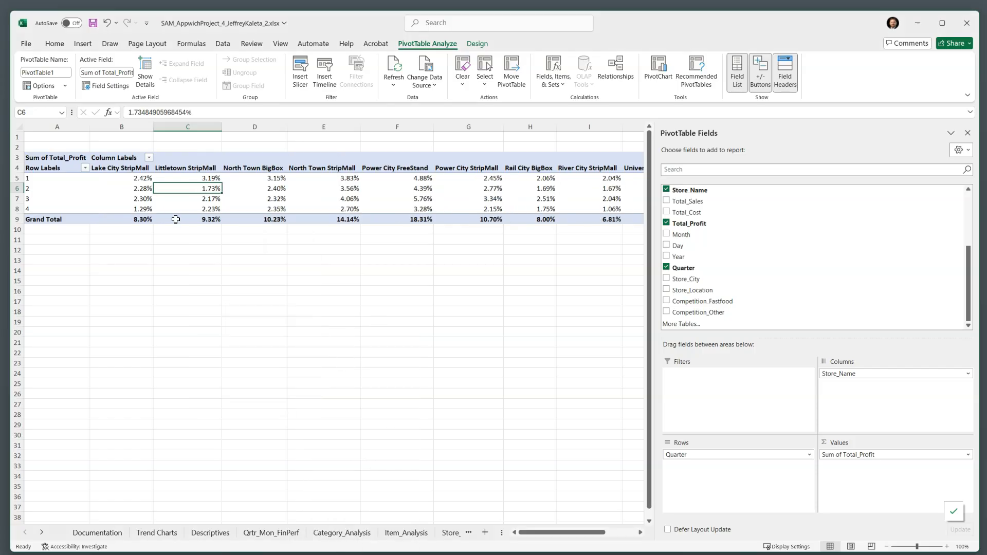
Set the width of columns B through L on Store_Pivot to 10.
click(139, 178)
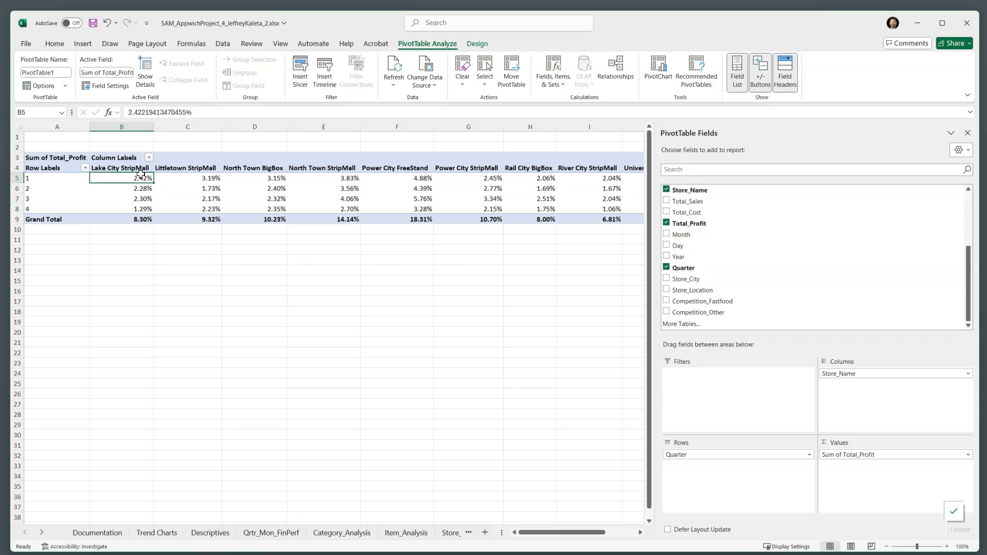
click(119, 124)
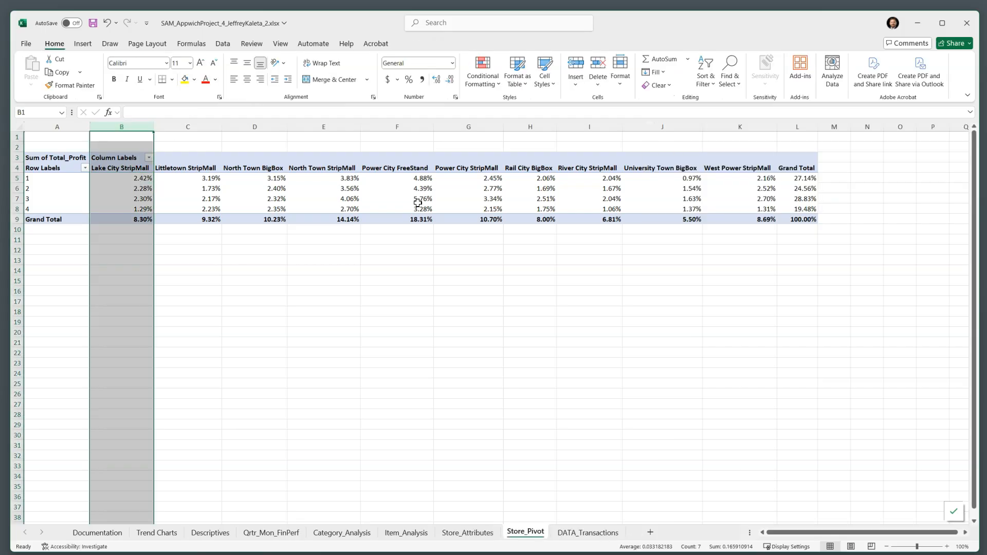
shift+click(799, 125)
right_click(798, 125)
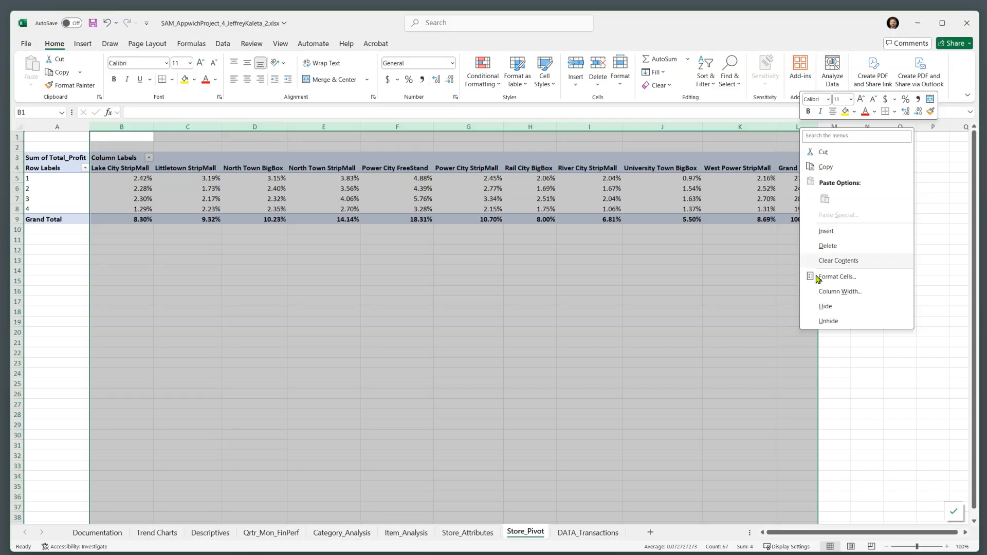
click(856, 293)
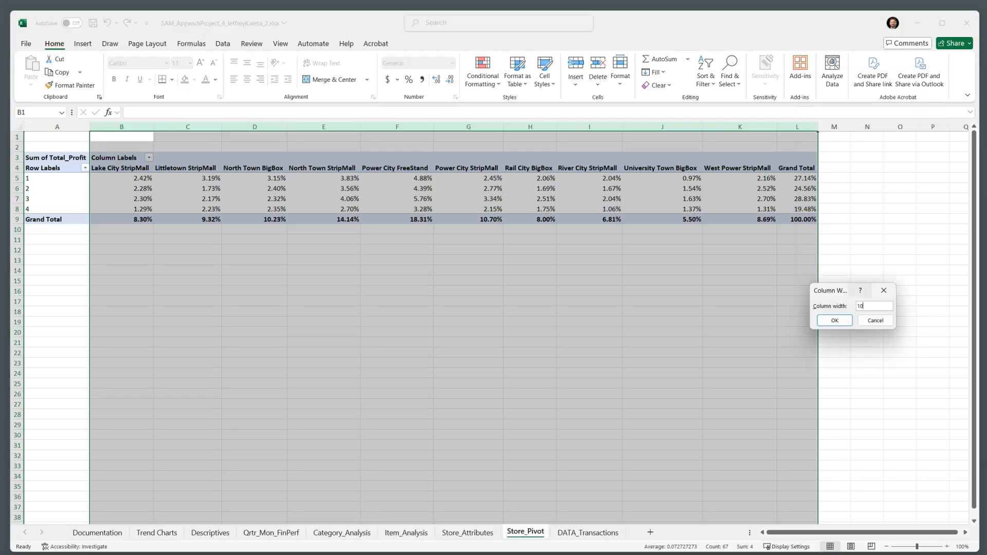
text(10)
key(Return)
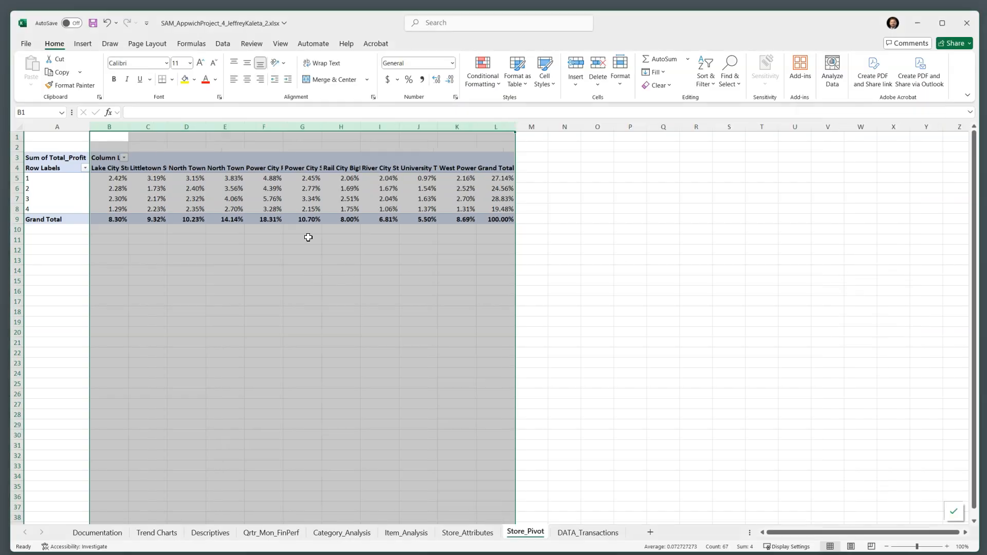
Angle the pivot table's column headings in B4:L4 counterclockwise.
click(292, 192)
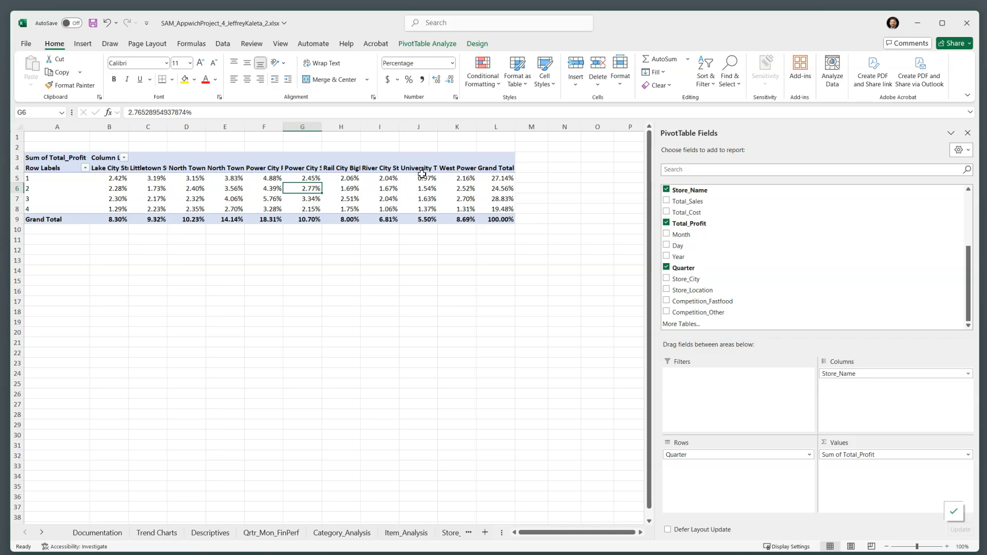
drag(122, 168, 489, 169)
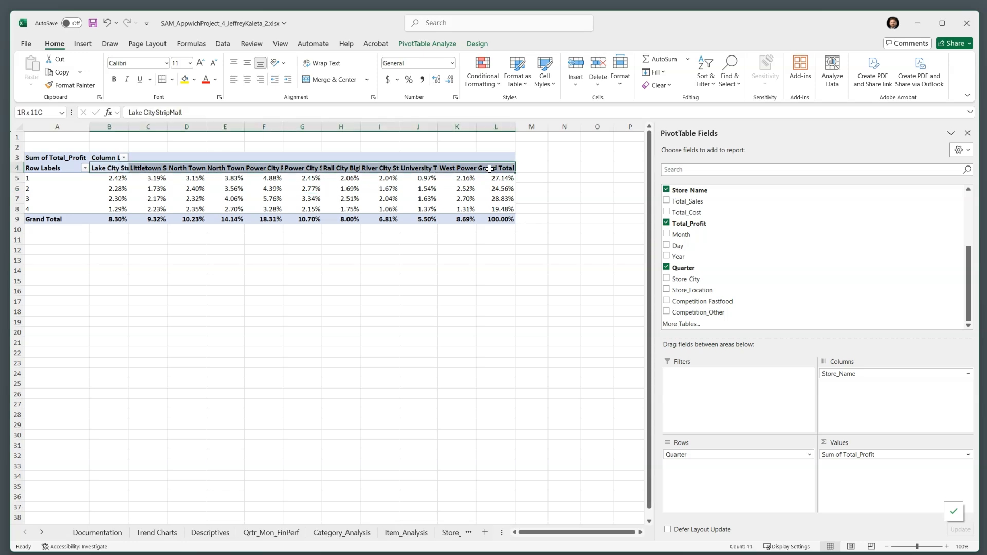
click(283, 63)
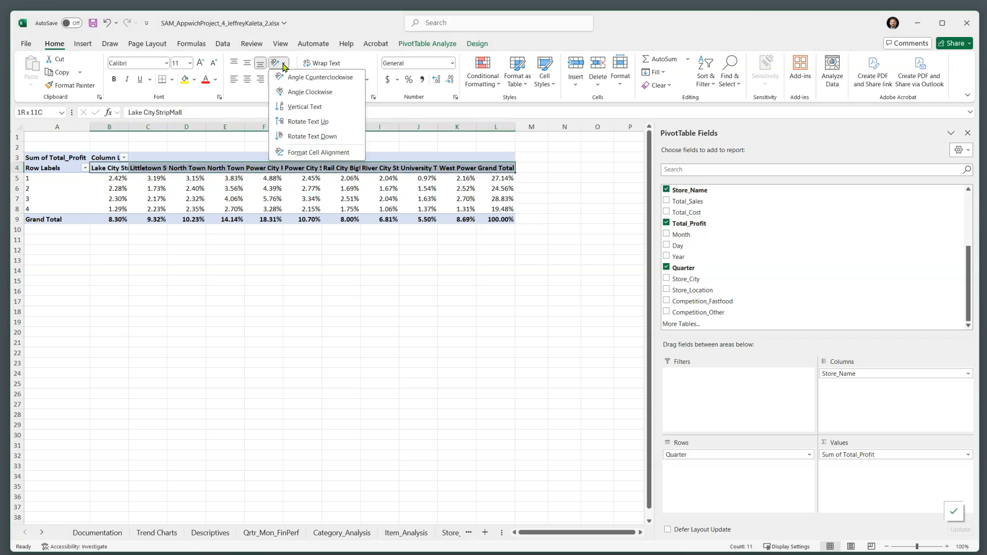
click(305, 79)
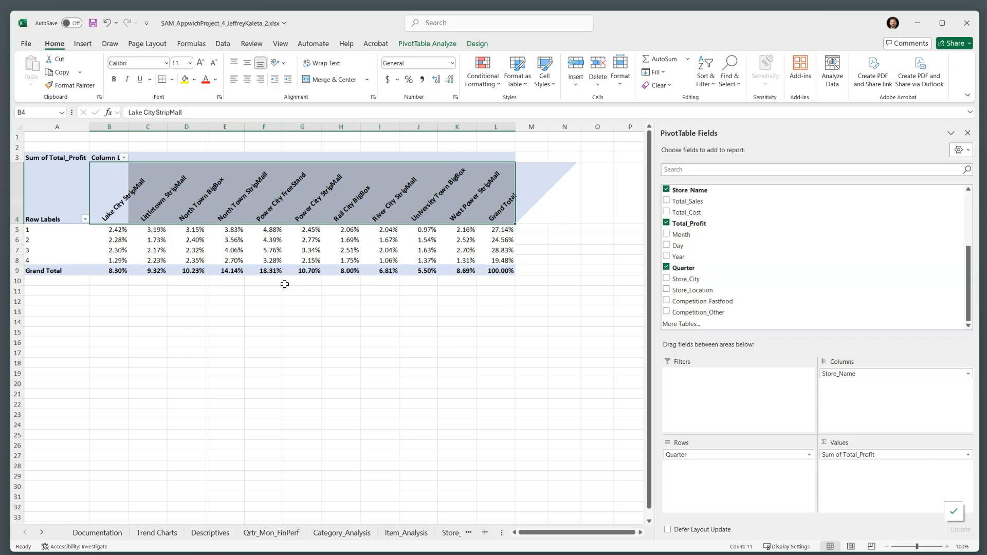
Turn off autofitting of column widths on update in the pivot table's options.
click(194, 240)
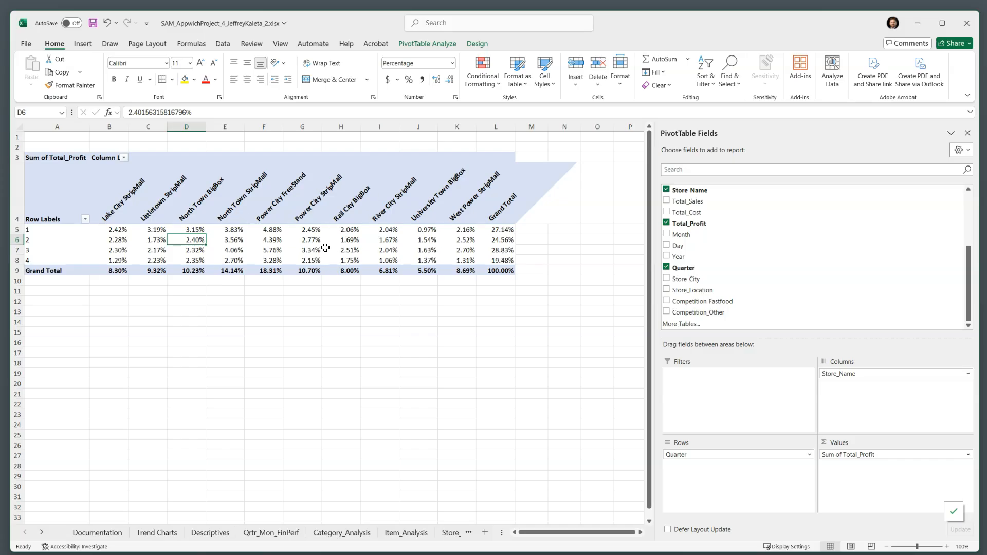
right_click(117, 244)
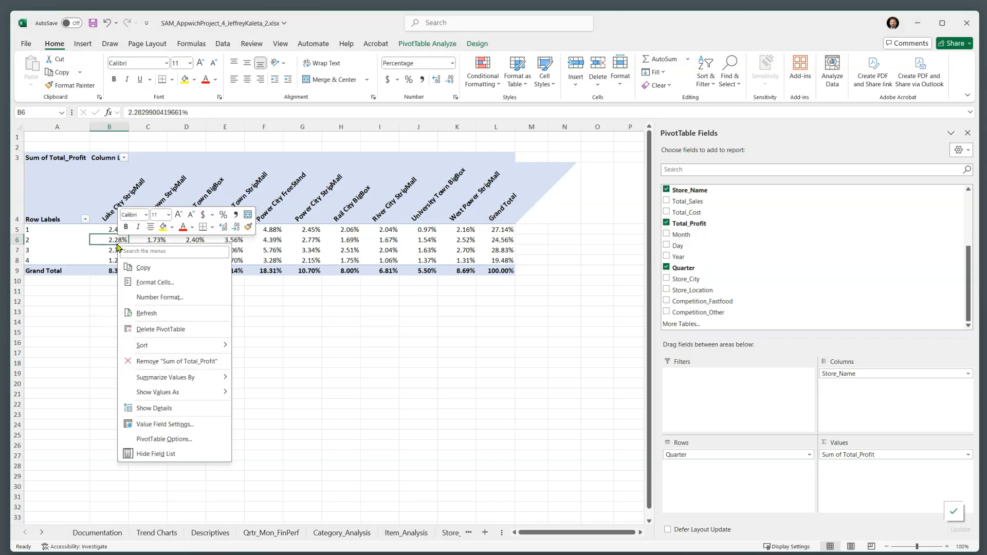
click(185, 440)
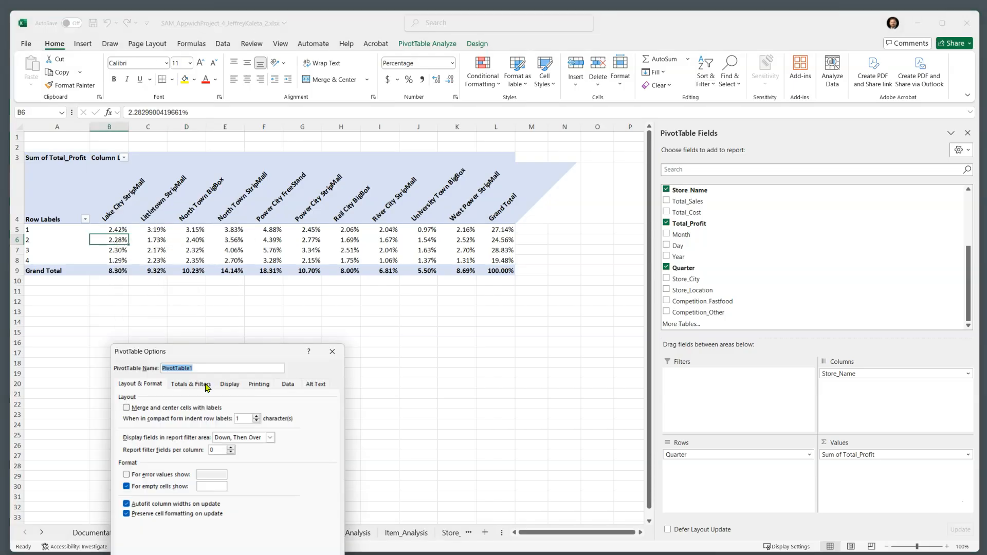
drag(229, 345, 273, 180)
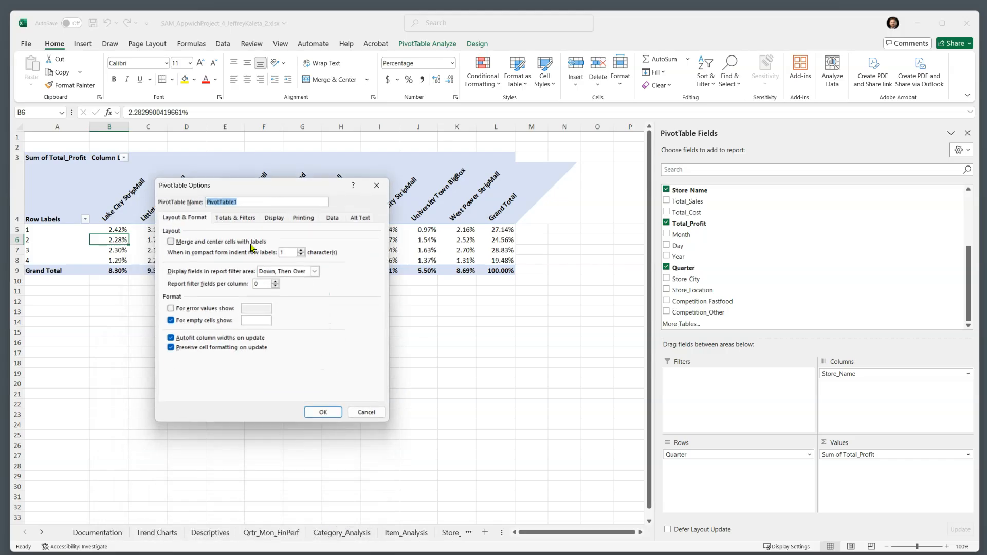
click(188, 222)
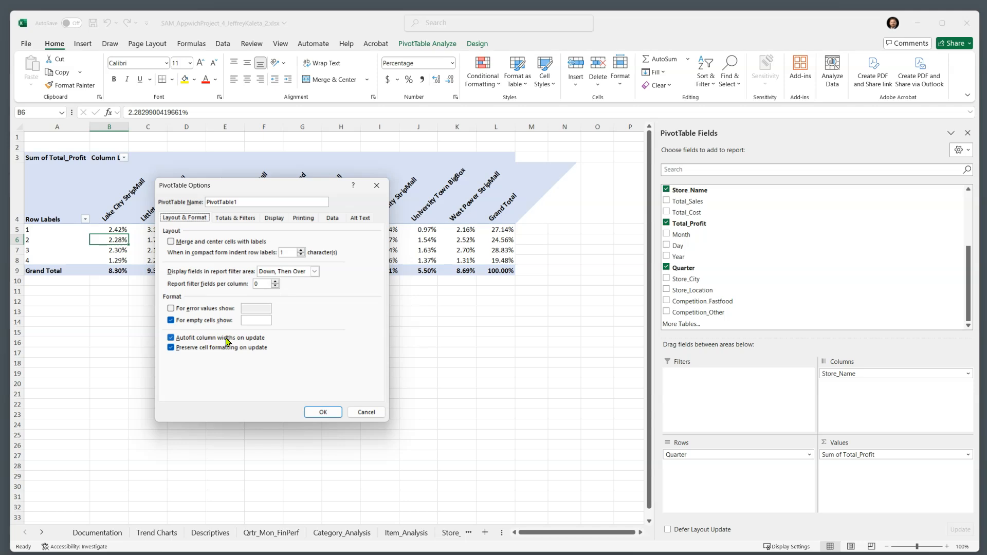
click(172, 339)
click(322, 412)
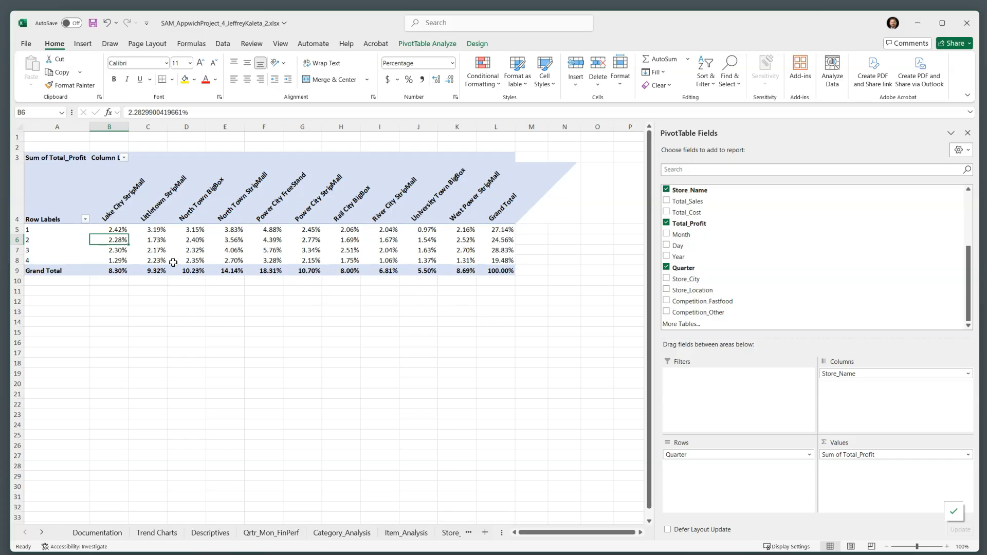
Sort the pivot table's store columns from largest to smallest by their Grand Total row values.
click(112, 271)
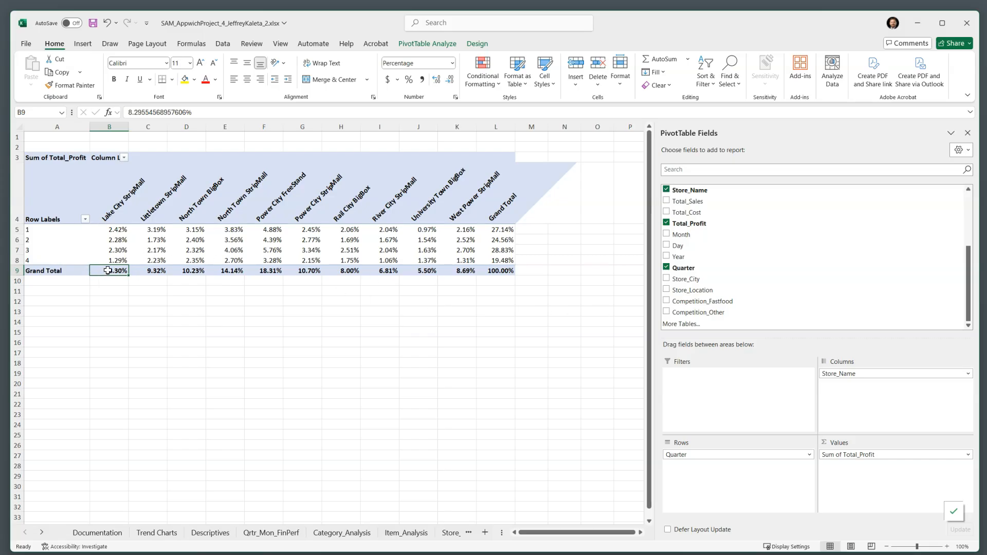
mouse_move(108, 270)
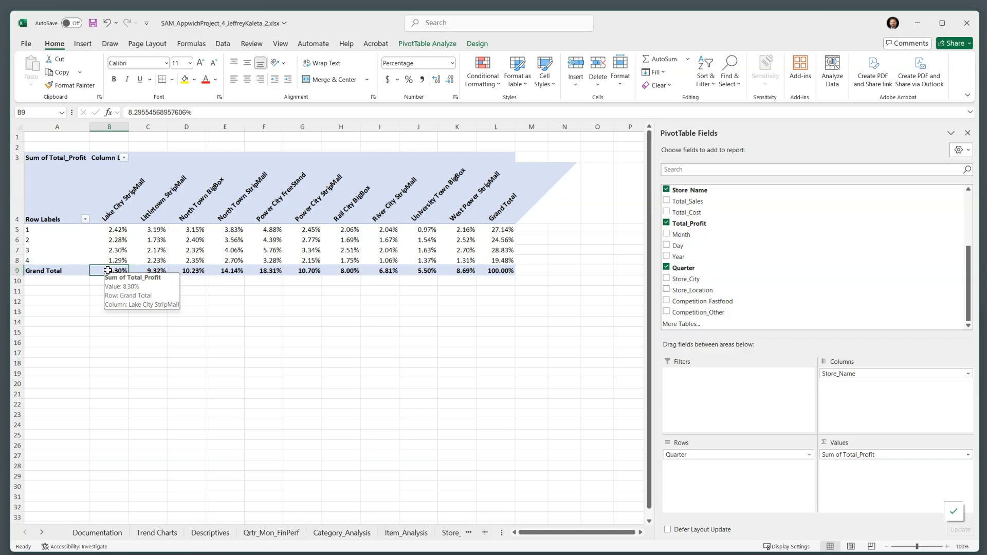
right_click(98, 271)
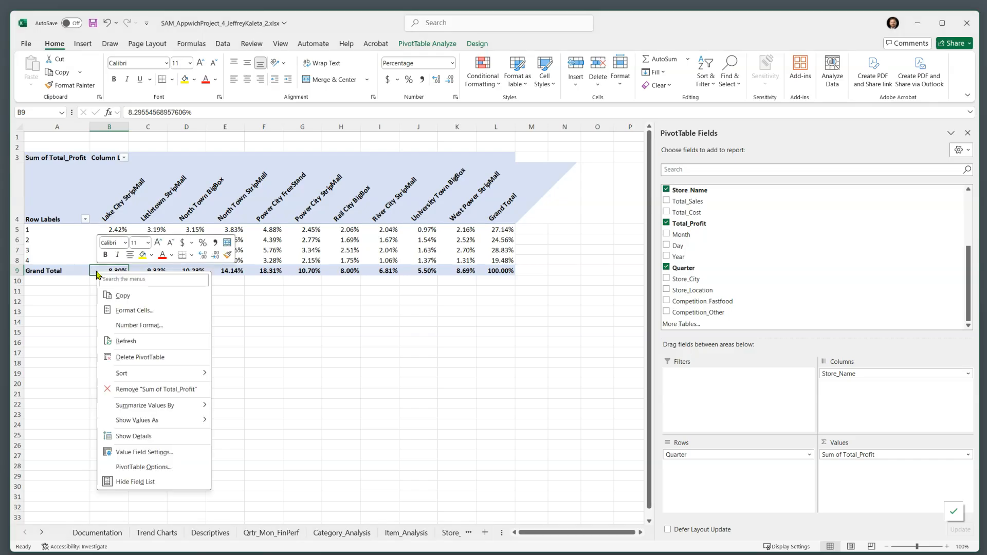
mouse_move(197, 373)
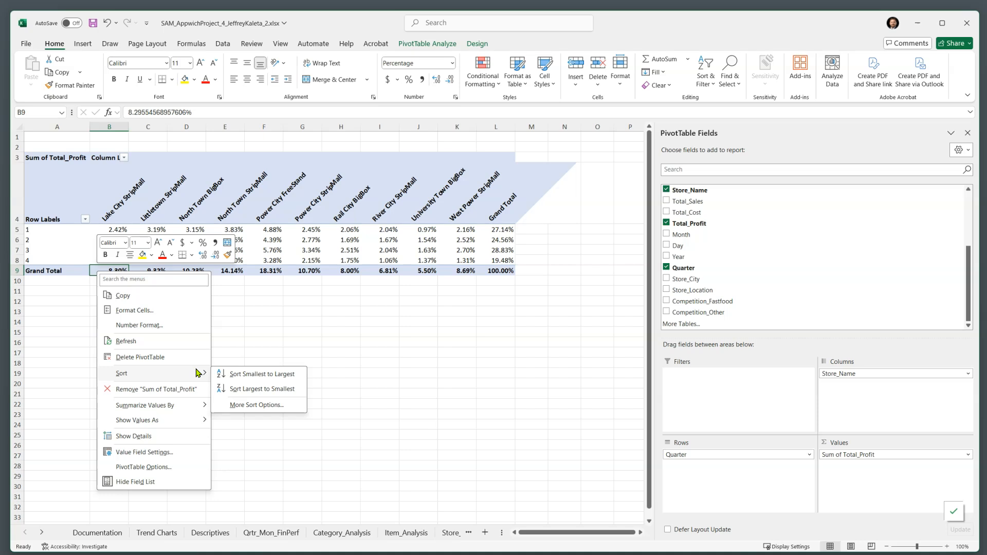
click(249, 390)
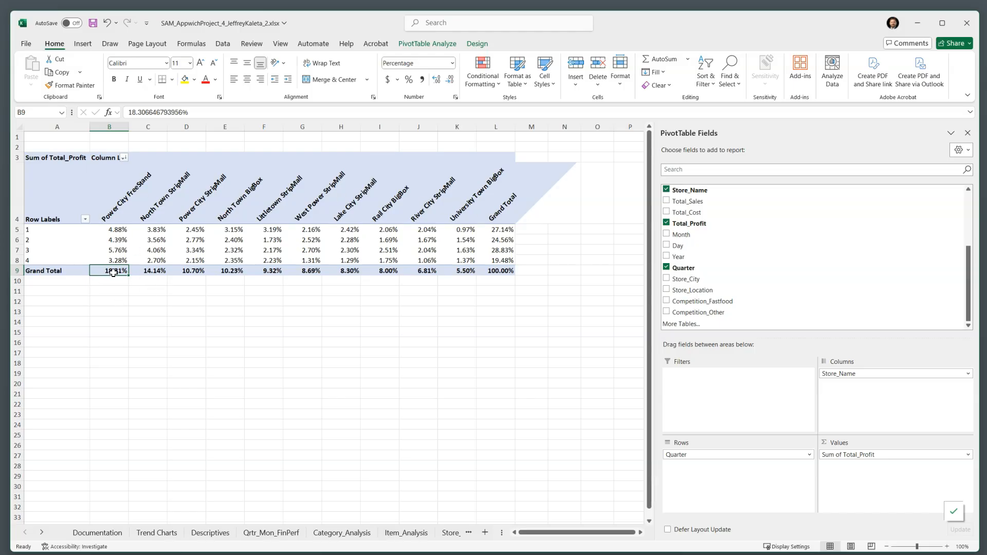
mouse_move(113, 273)
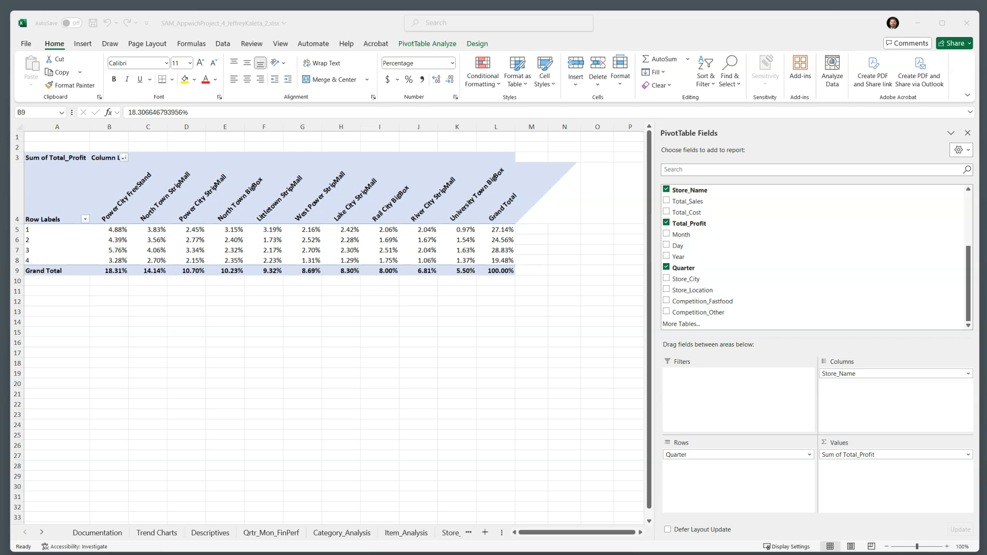
Duplicate the pivot table by copying rows 3 through 9 and pasting them at row 13.
click(213, 322)
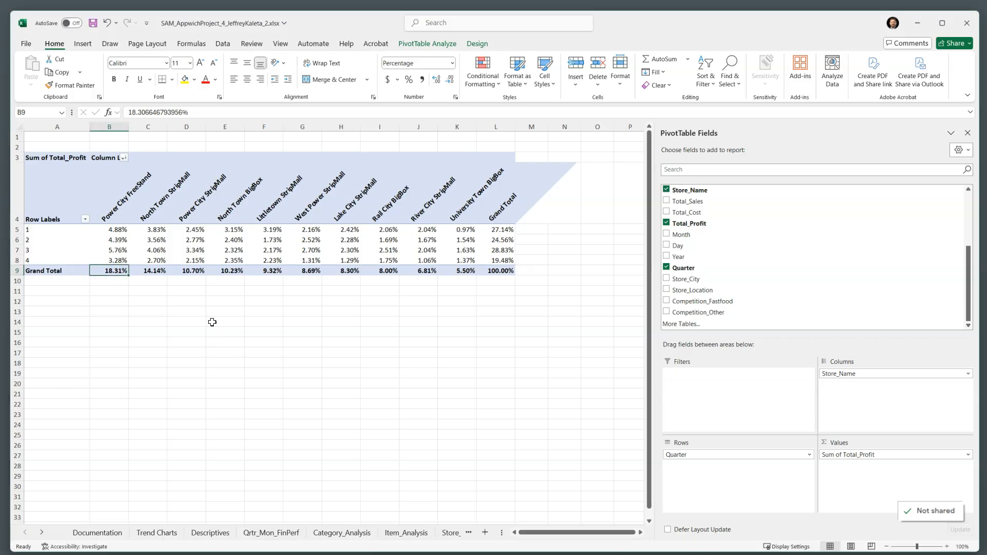
click(30, 157)
click(17, 157)
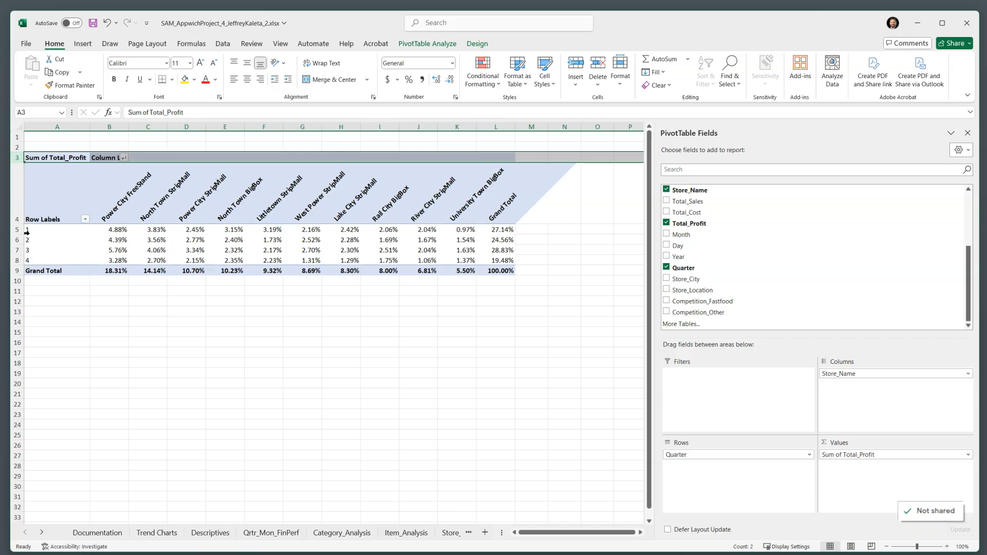
shift+click(16, 271)
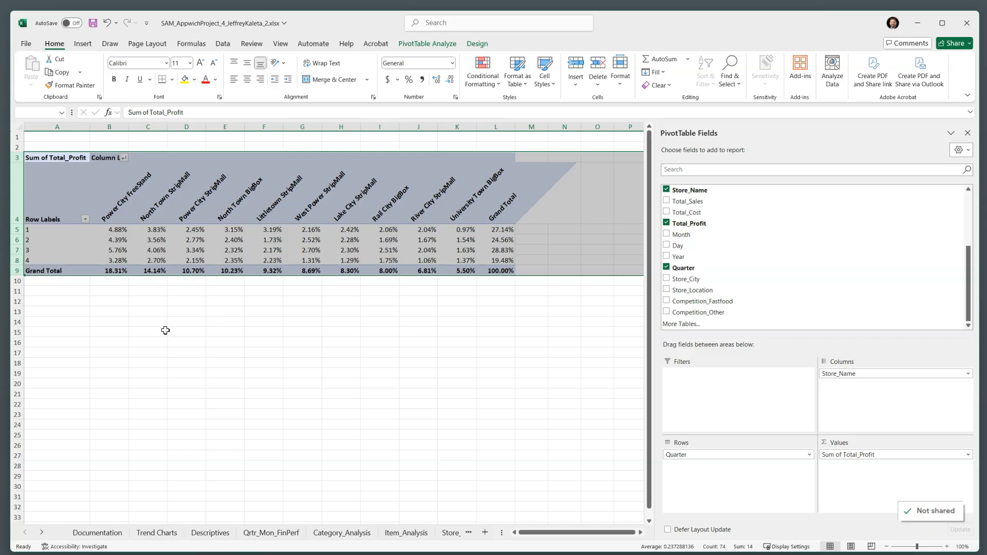
key(ctrl+c)
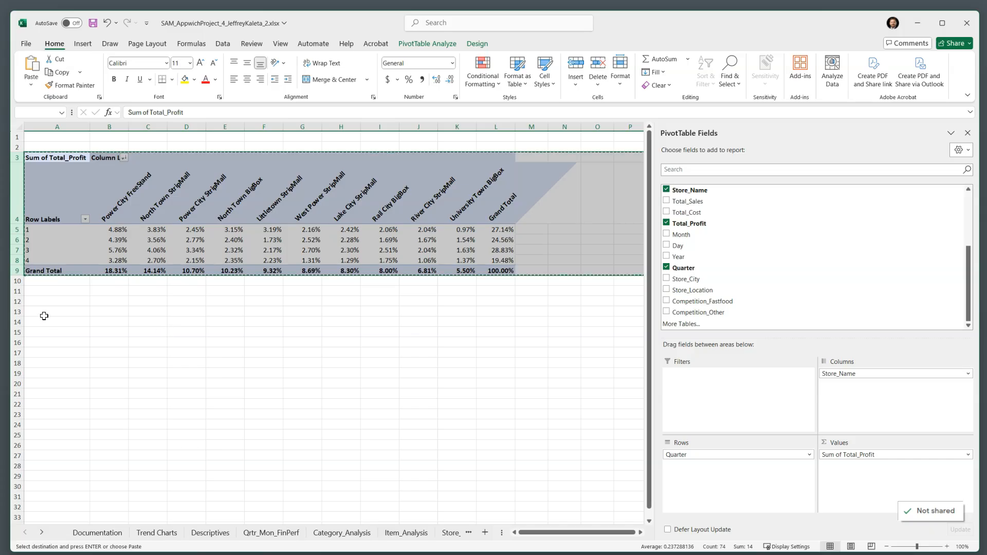
click(16, 312)
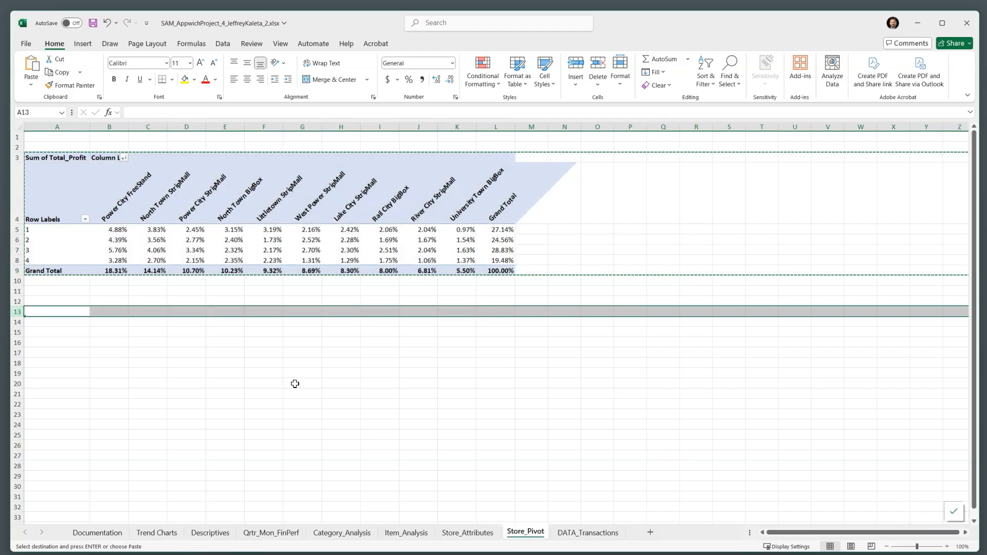
key(ctrl+v)
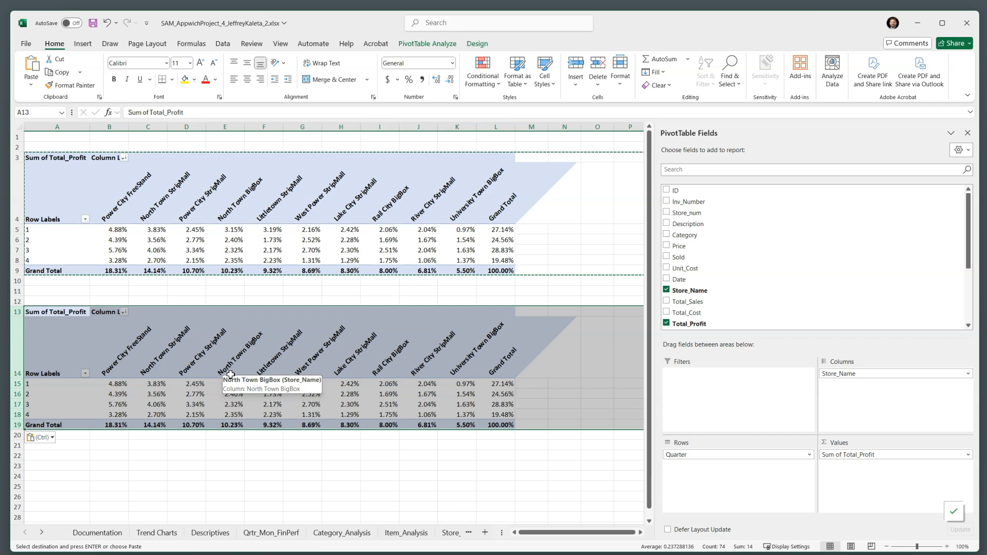
Replace Quarter with Competition_Fastfood as the row field of the pivot table starting at row 13.
click(741, 468)
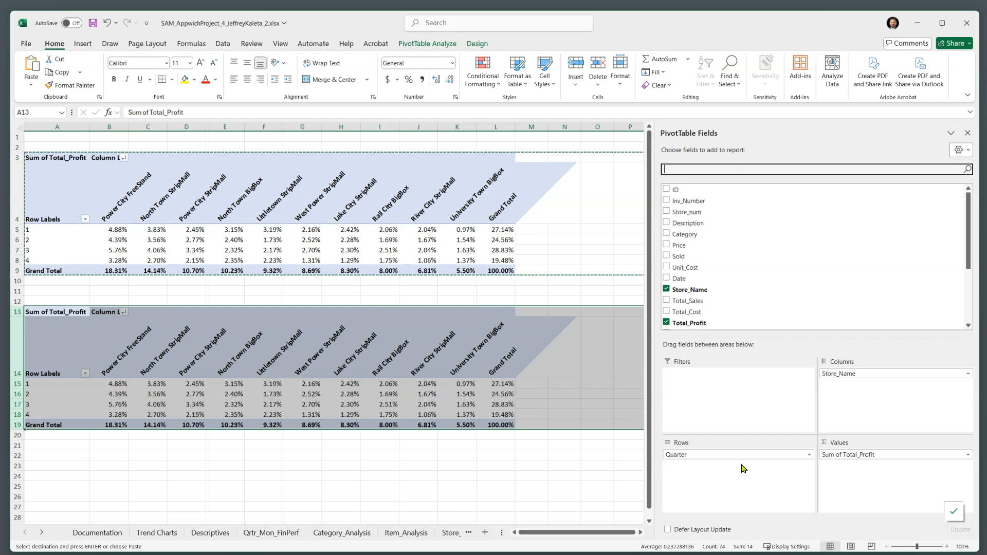
click(411, 391)
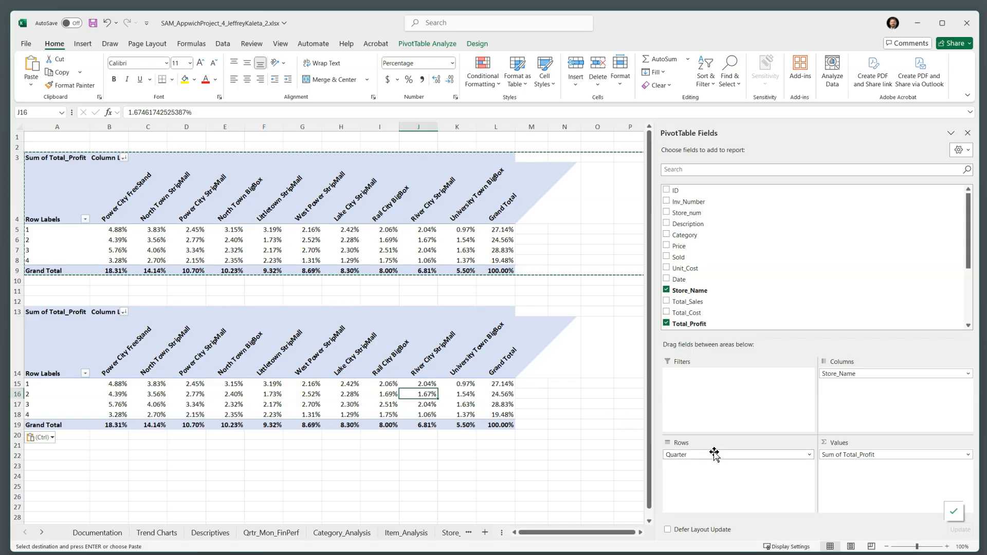
drag(715, 452, 570, 433)
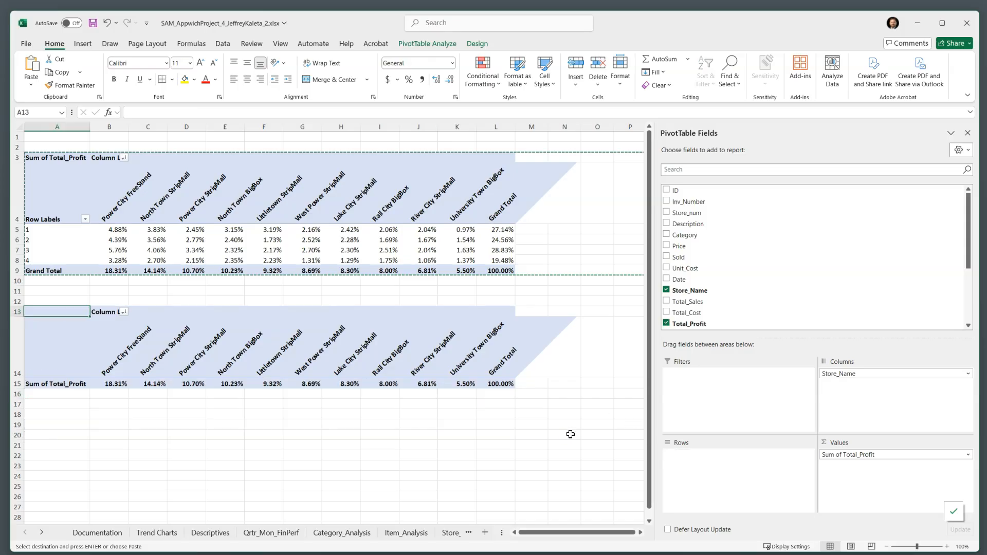
scroll(726, 266, down, 2)
scroll(726, 265, down, 1)
drag(725, 302, 689, 452)
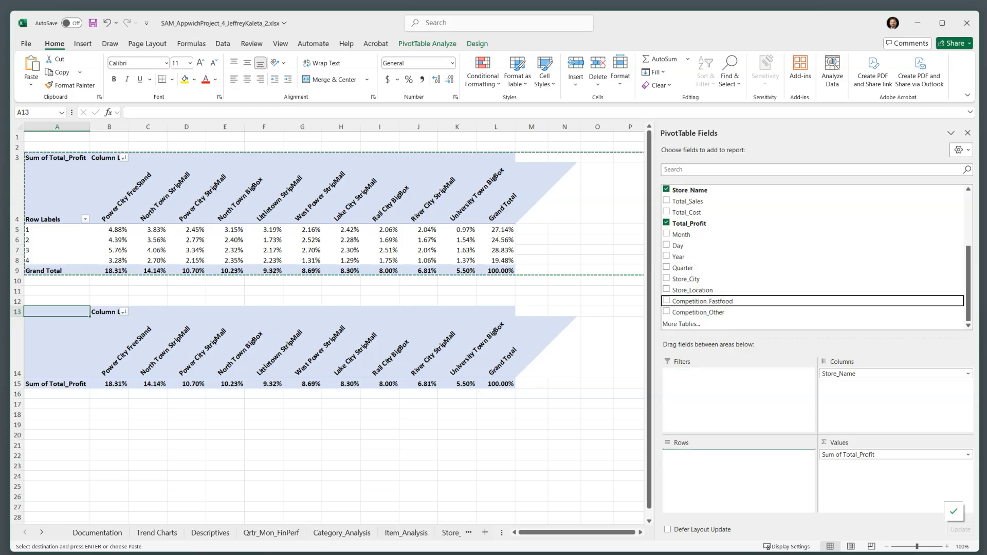
drag(689, 452, 691, 453)
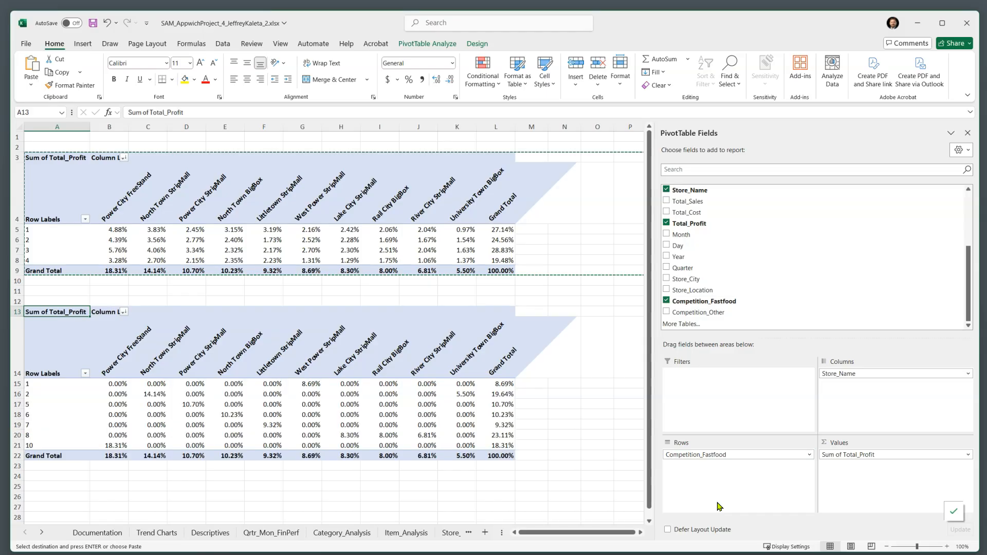
Group the Competition_Fastfood row labels from 1 to 10 in intervals of 3.
click(49, 405)
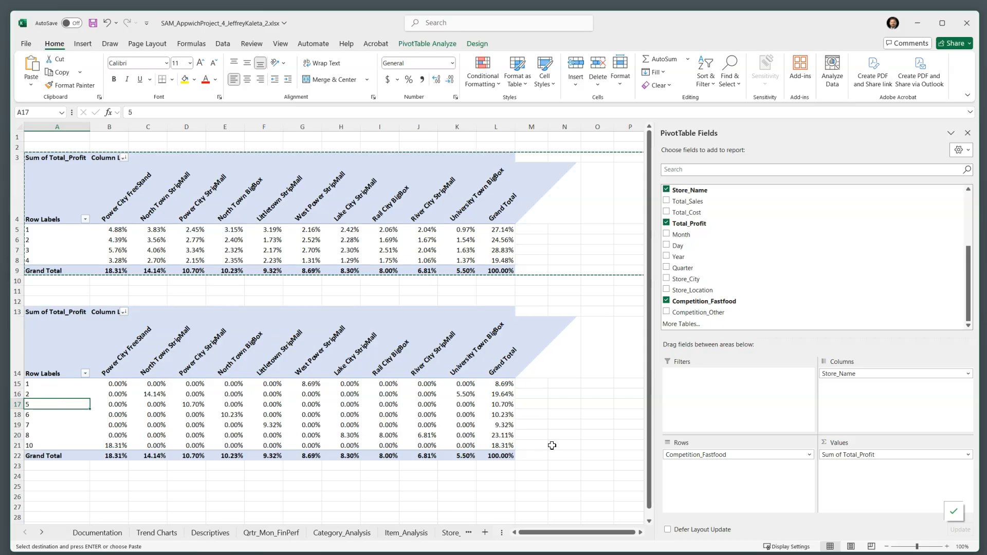
right_click(50, 396)
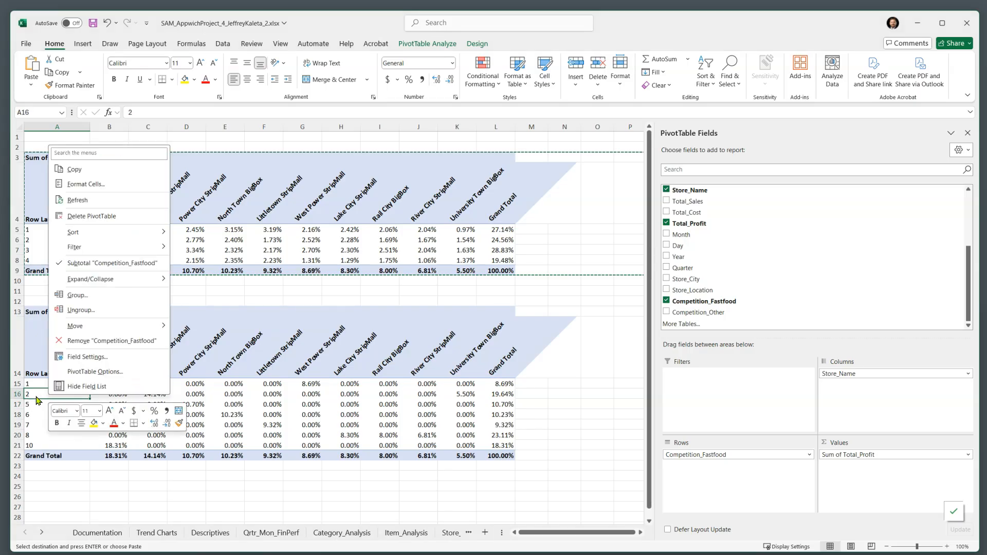
click(100, 301)
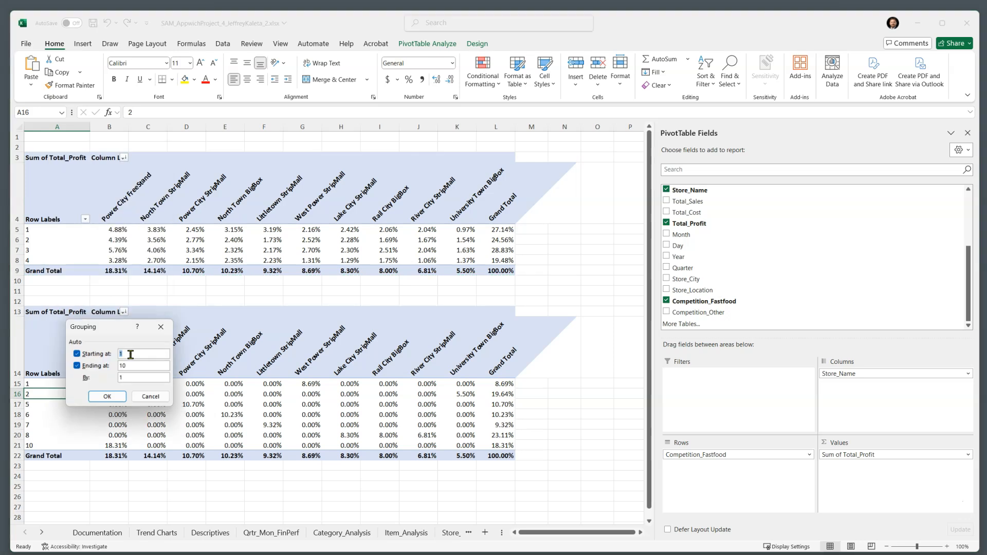
double_click(130, 378)
text(3)
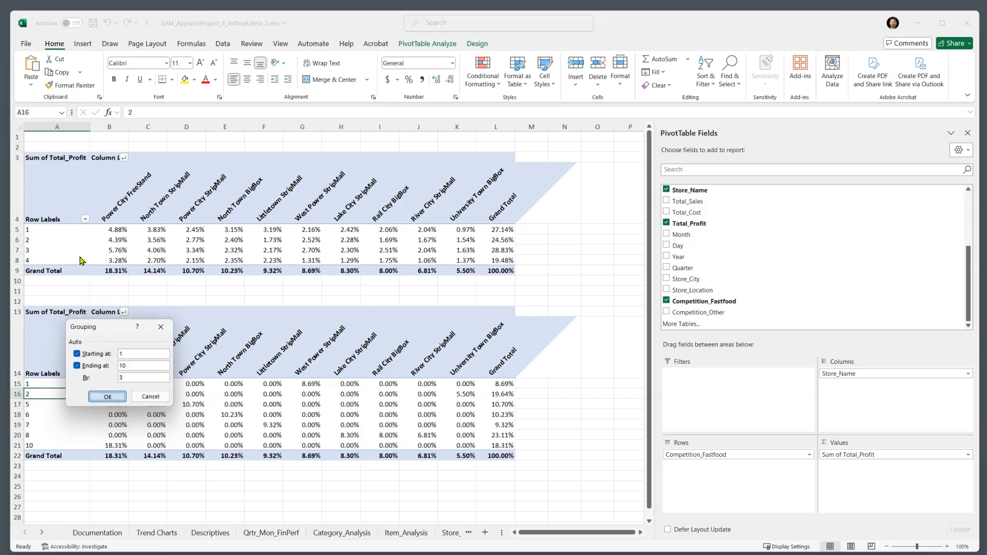
click(107, 396)
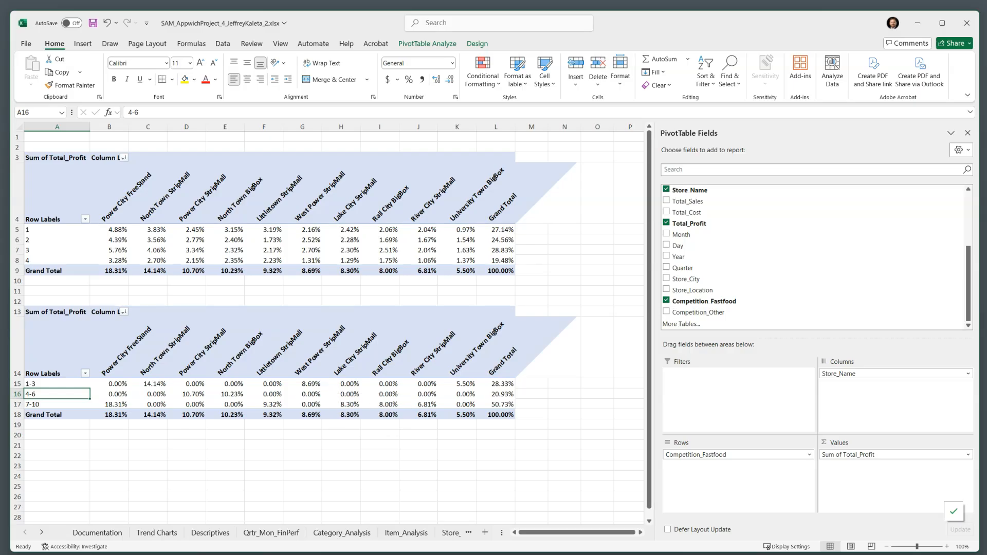
click(138, 464)
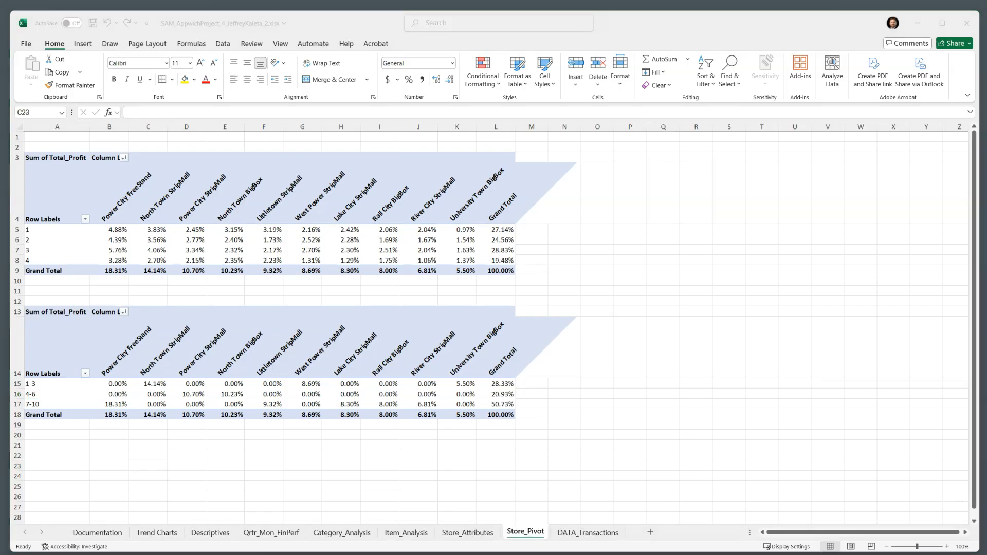
Duplicate the fast-food competition pivot table by copying rows 13 through 18 and pasting them at row 22.
click(153, 210)
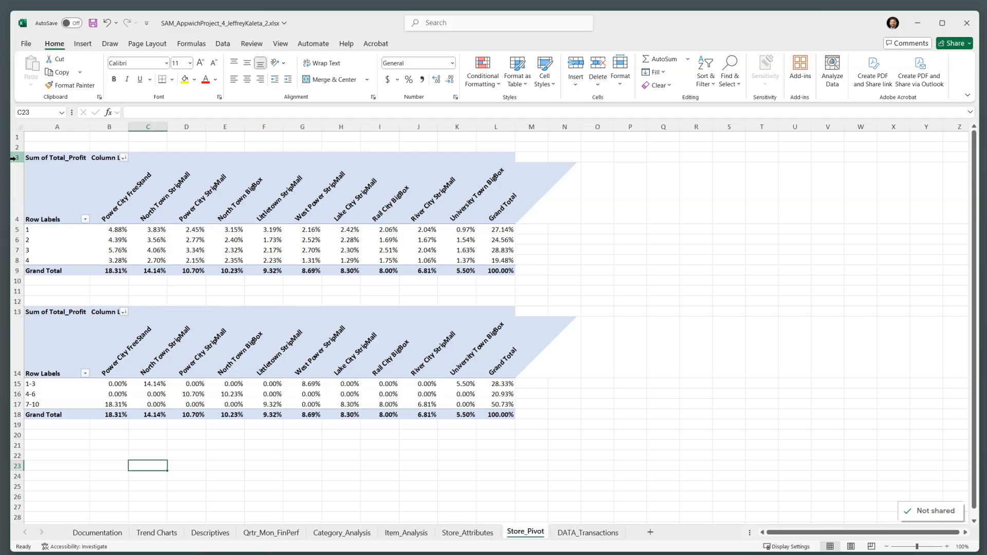
drag(17, 311, 17, 414)
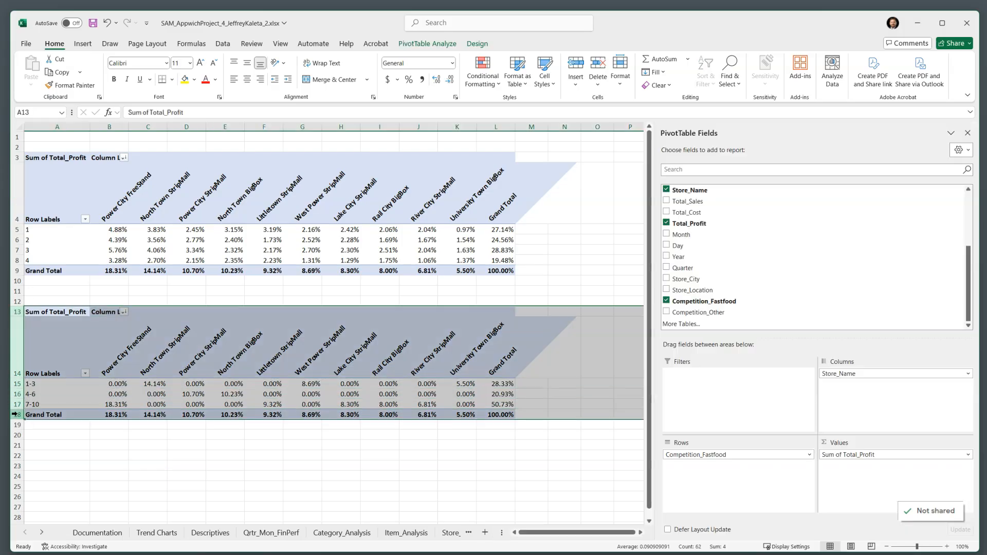
key(ctrl+c)
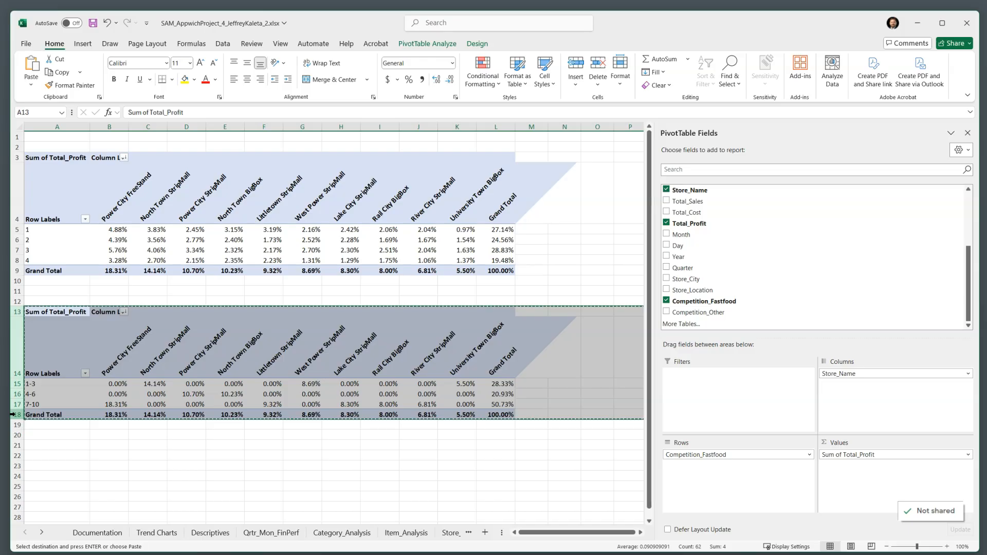
click(17, 455)
key(ctrl+v)
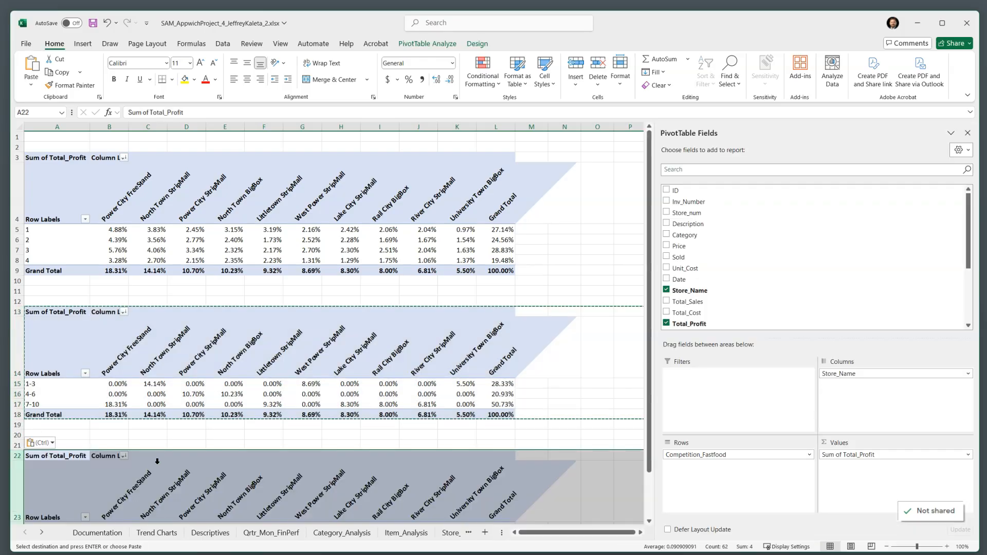
Replace Competition_Fastfood with Competition_Other as the row field of the pivot table starting at row 22.
scroll(169, 439, down, 4)
click(712, 493)
drag(710, 457, 627, 425)
scroll(705, 271, down, 3)
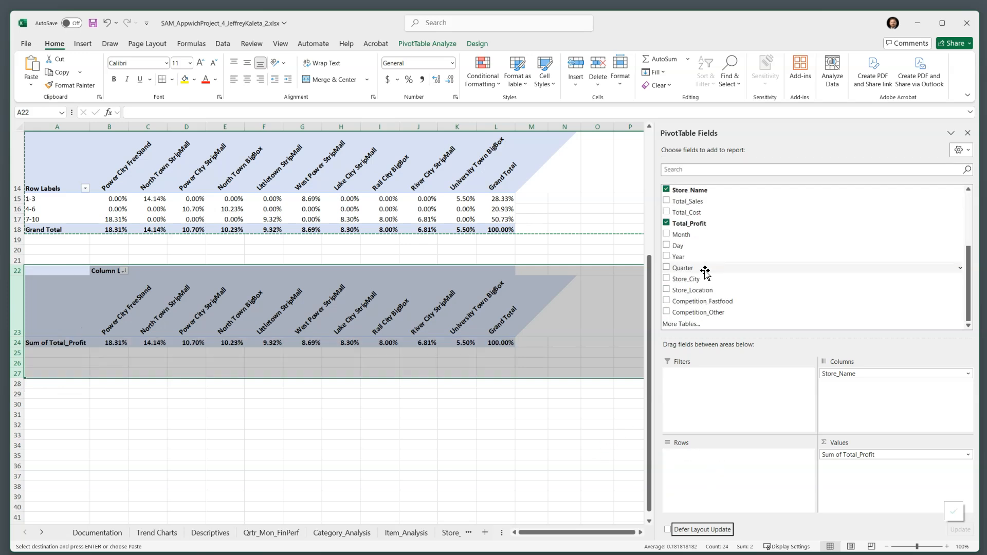
drag(709, 313, 723, 478)
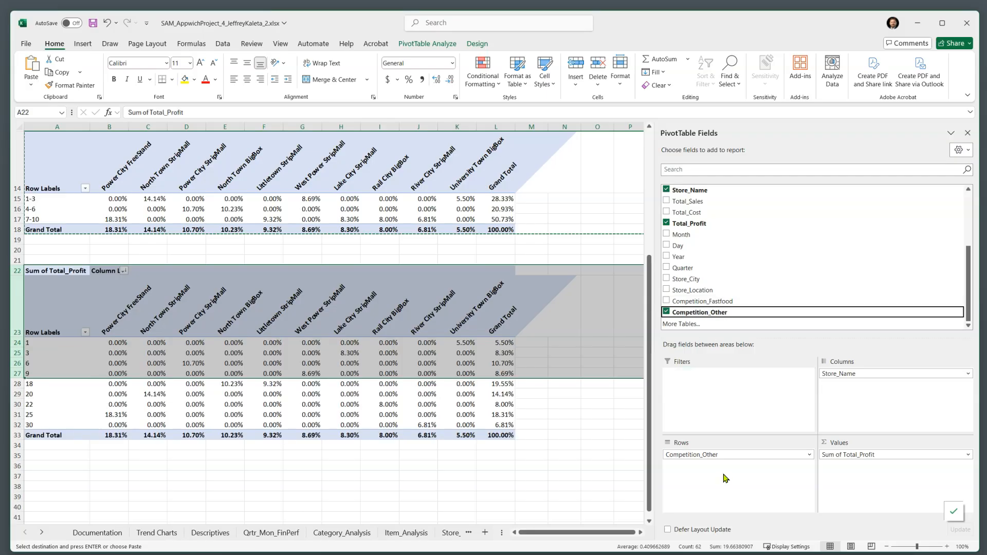
Group the Competition_Other row labels from 1 to 30 in intervals of 10.
click(47, 407)
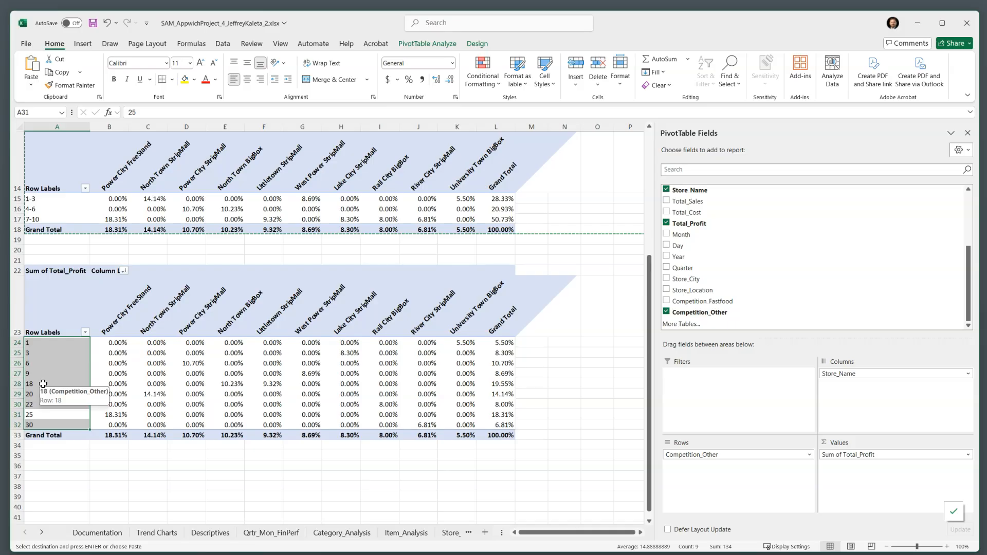
right_click(41, 355)
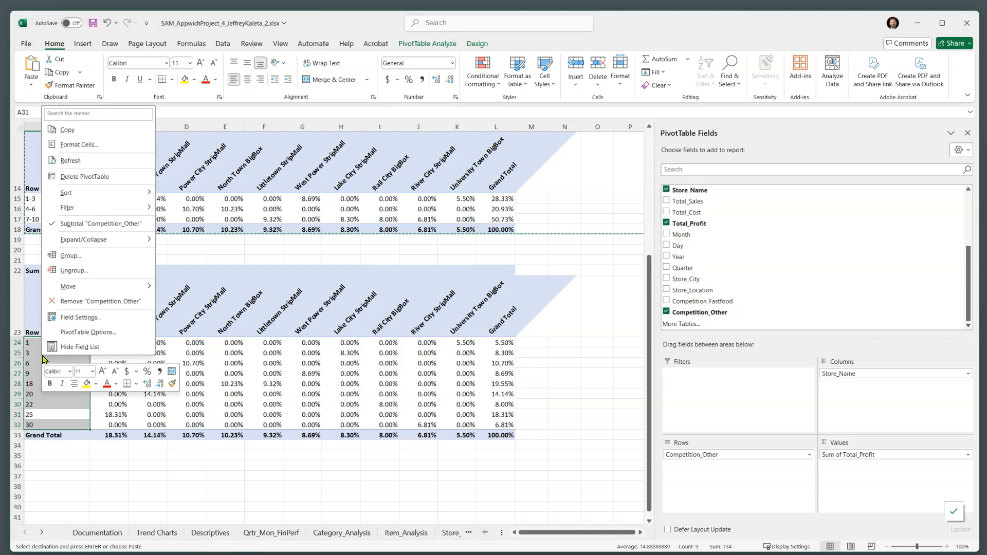
click(84, 256)
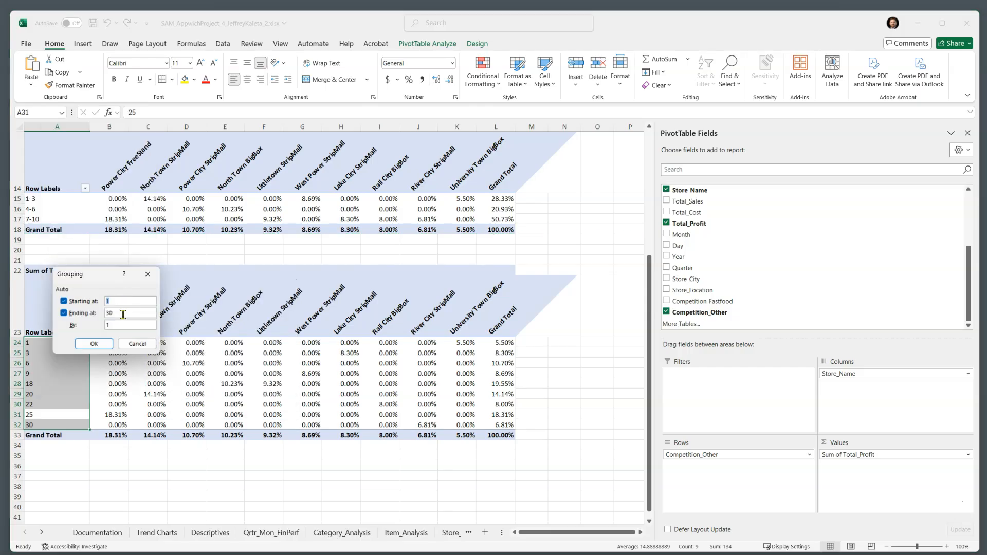
text(0)
click(94, 343)
key(Return)
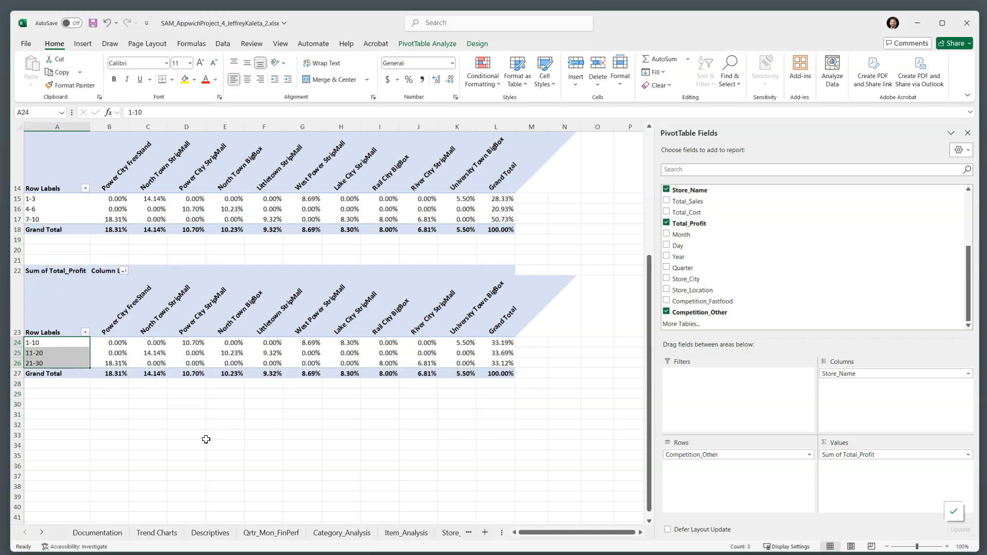
click(206, 440)
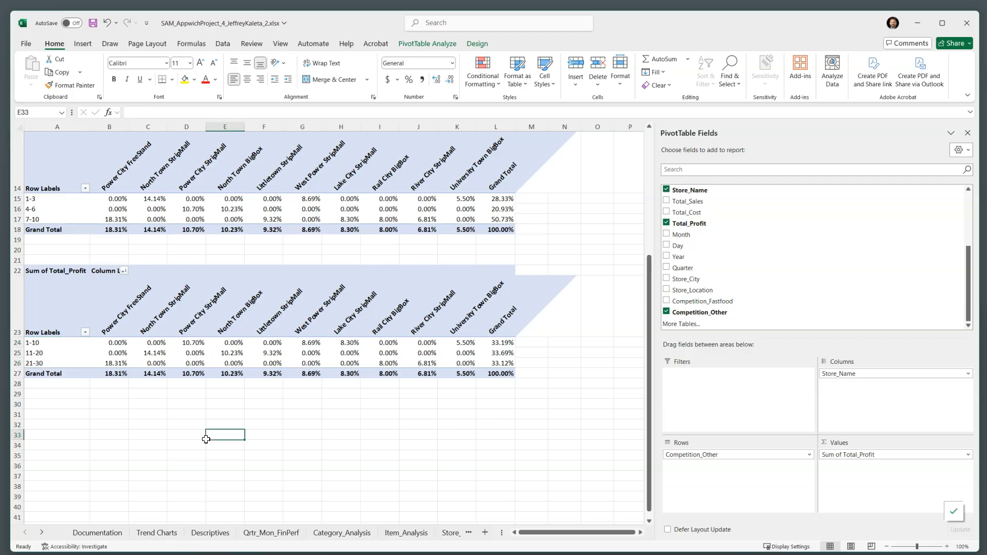
Save the workbook with a cell in the quarterly pivot table selected.
scroll(205, 440, up, 5)
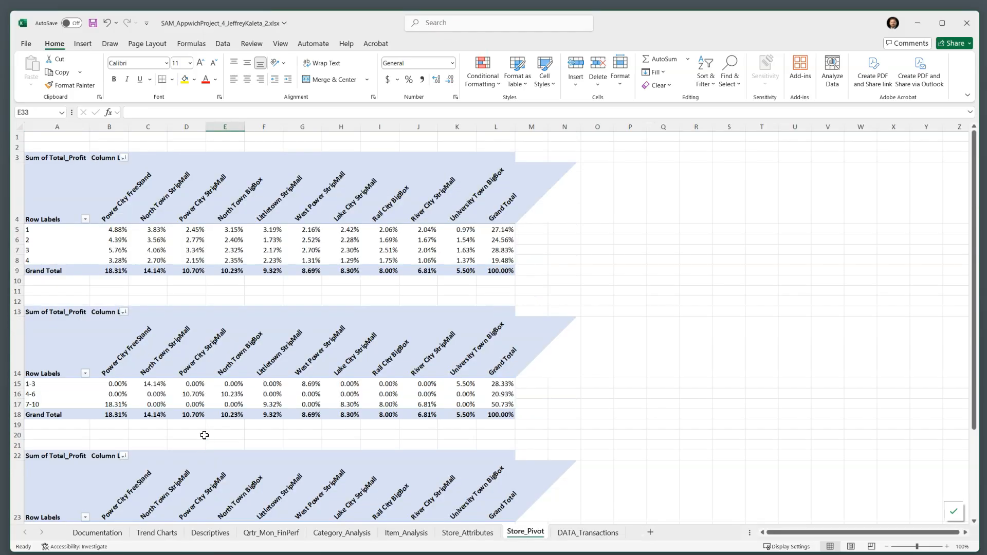
click(145, 240)
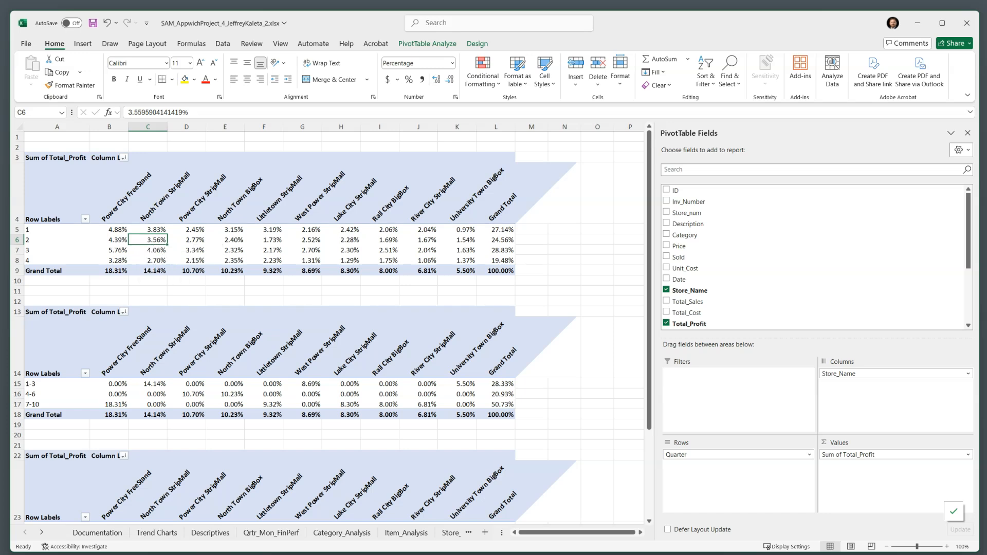
click(94, 23)
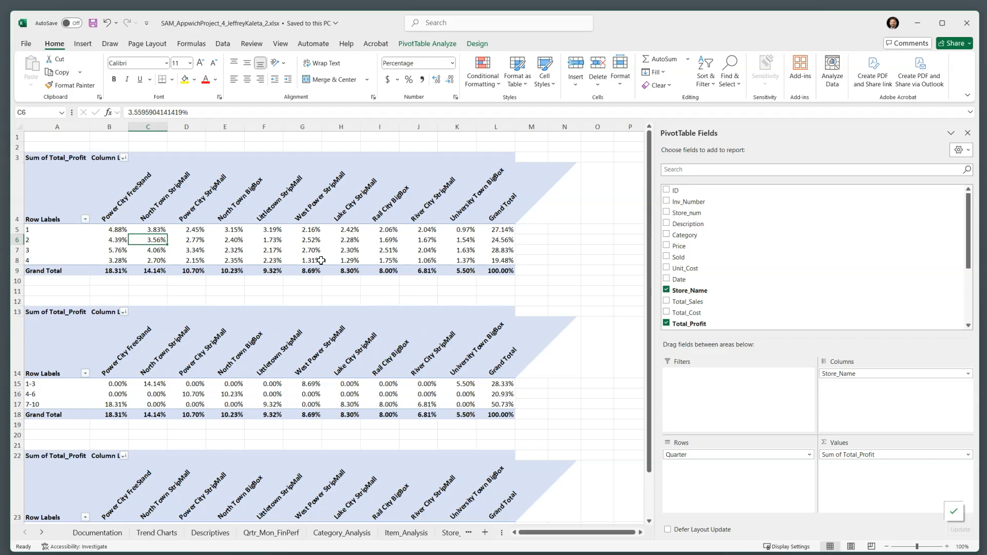
click(227, 242)
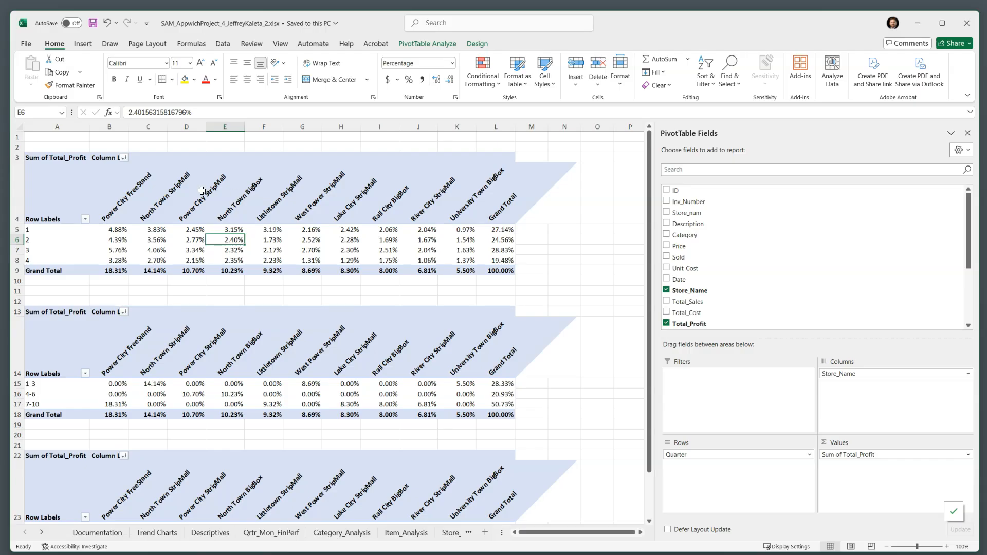
click(155, 237)
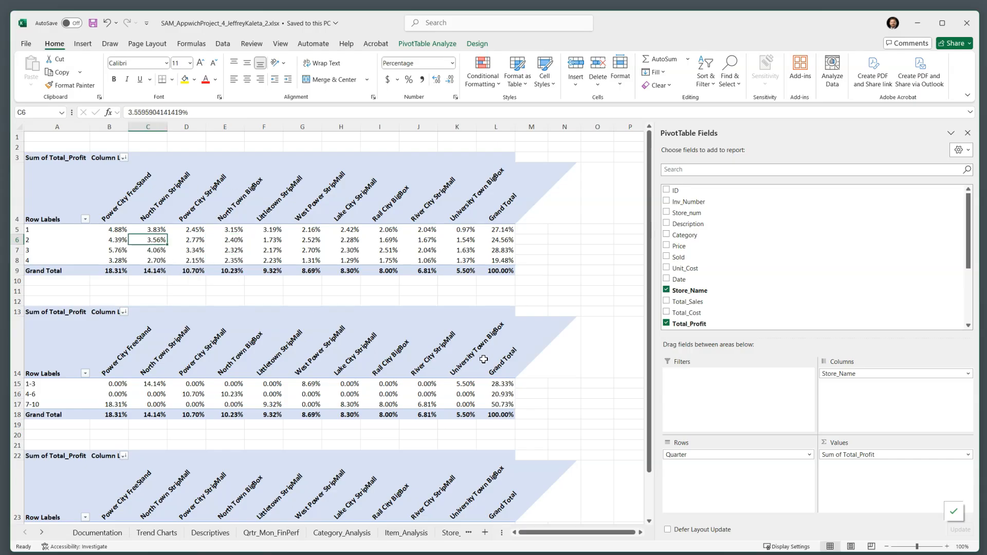
scroll(410, 321, down, 3)
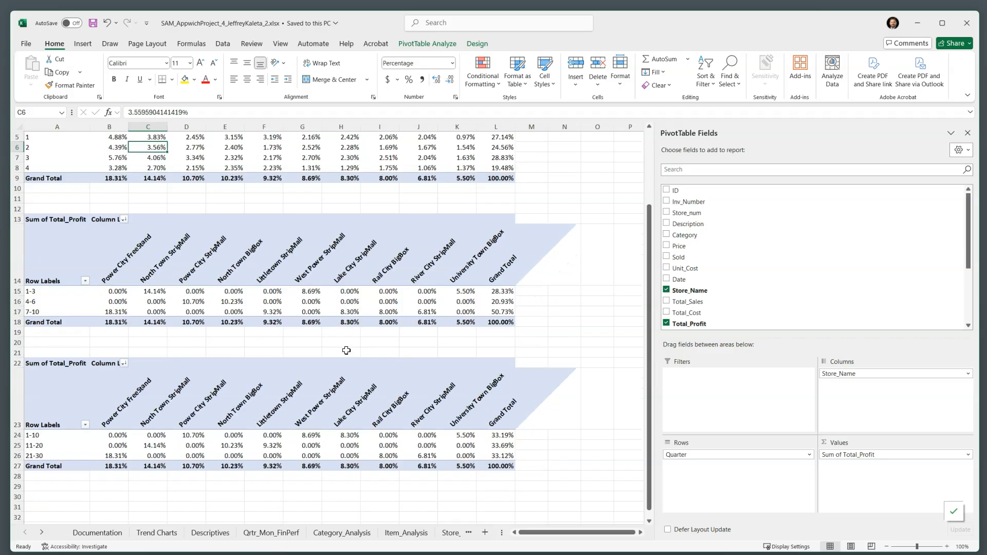
click(40, 292)
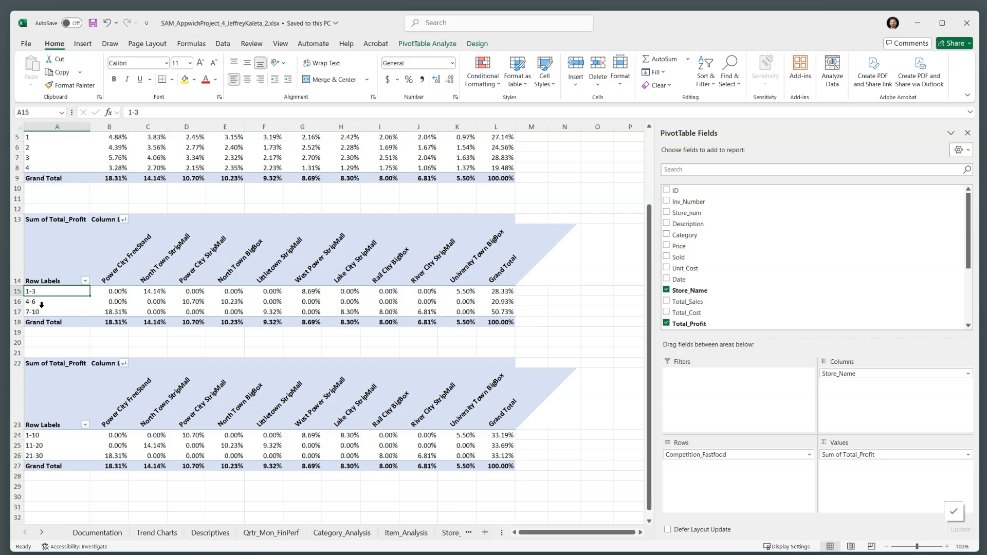
click(45, 316)
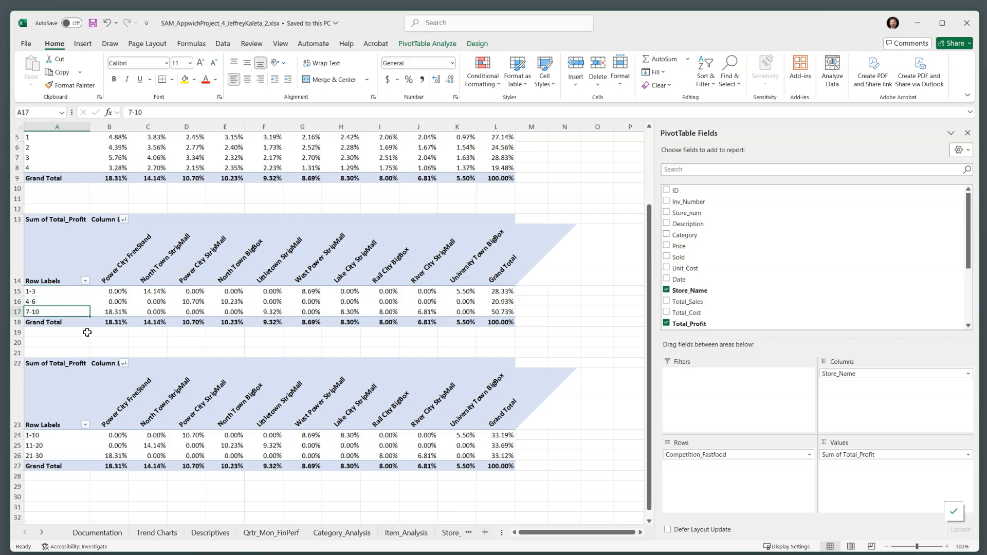
scroll(249, 363, up, 2)
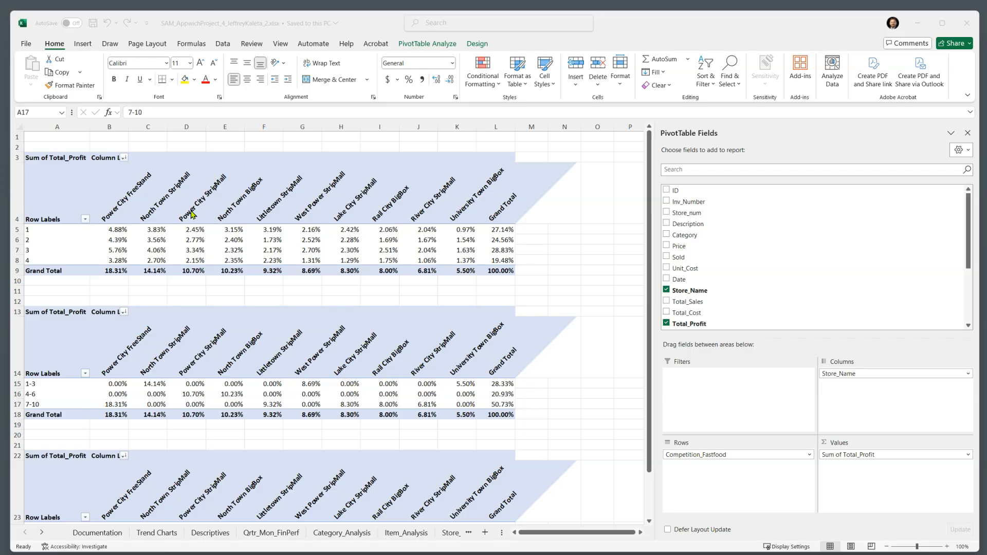
Insert a Line PivotChart based on the quarterly pivot table at the top of Store_Pivot.
click(161, 241)
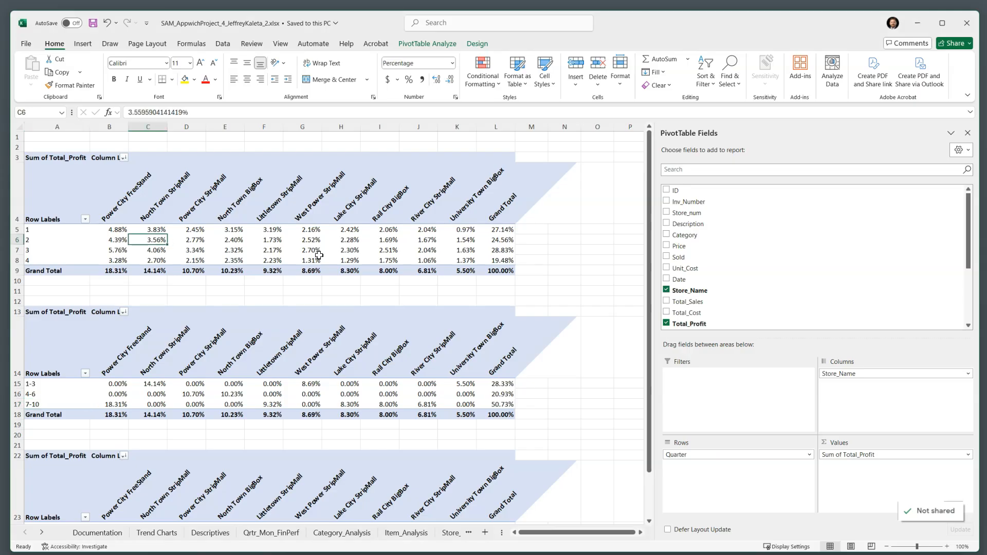
click(419, 45)
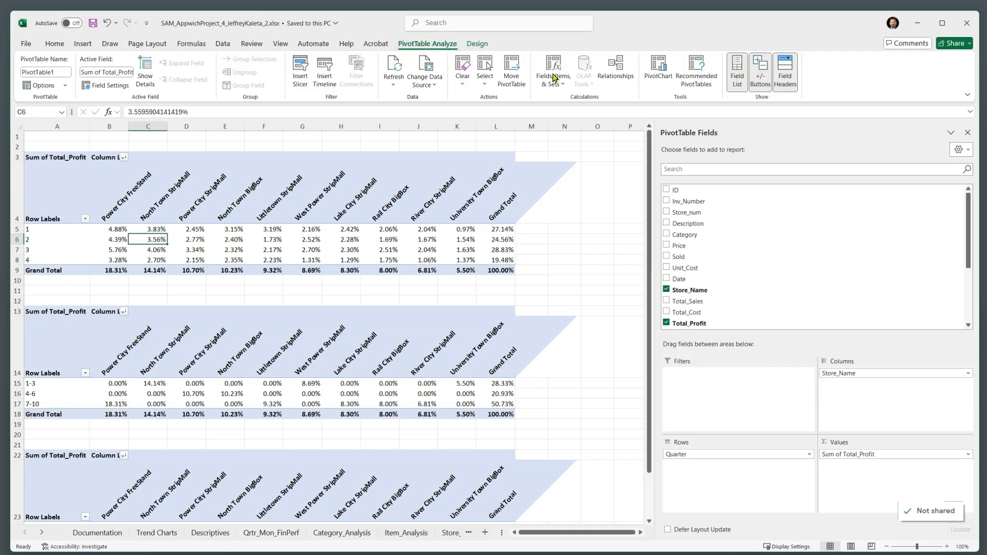
click(656, 71)
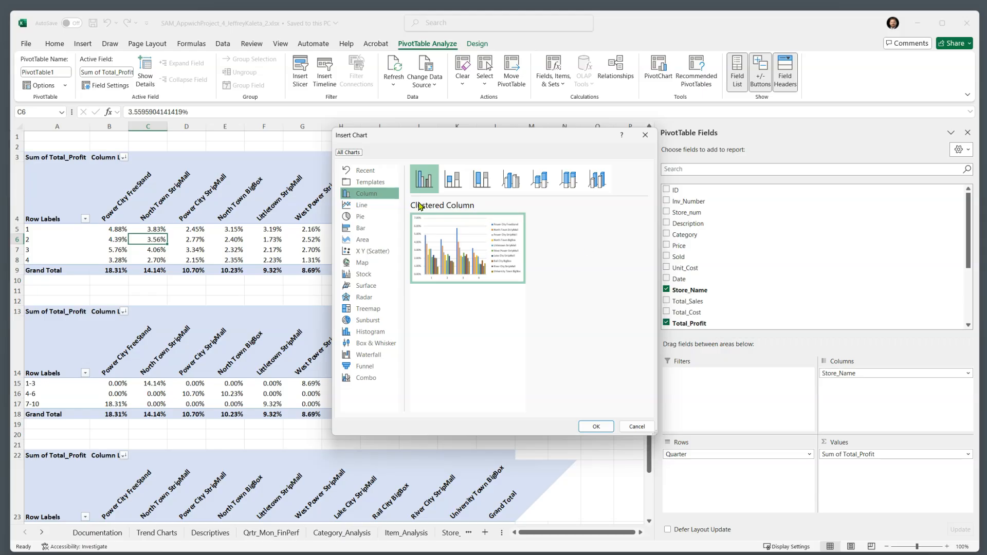
click(369, 205)
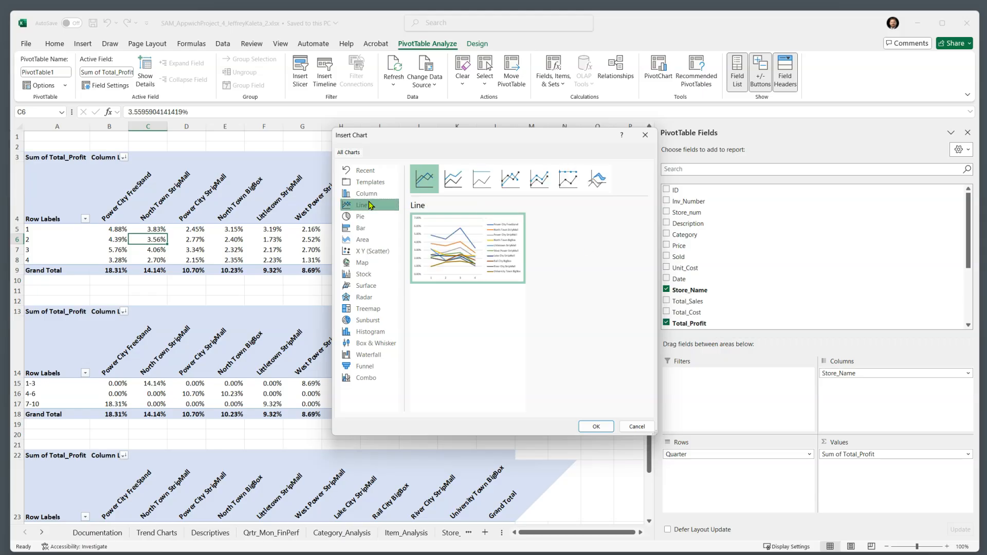
click(595, 427)
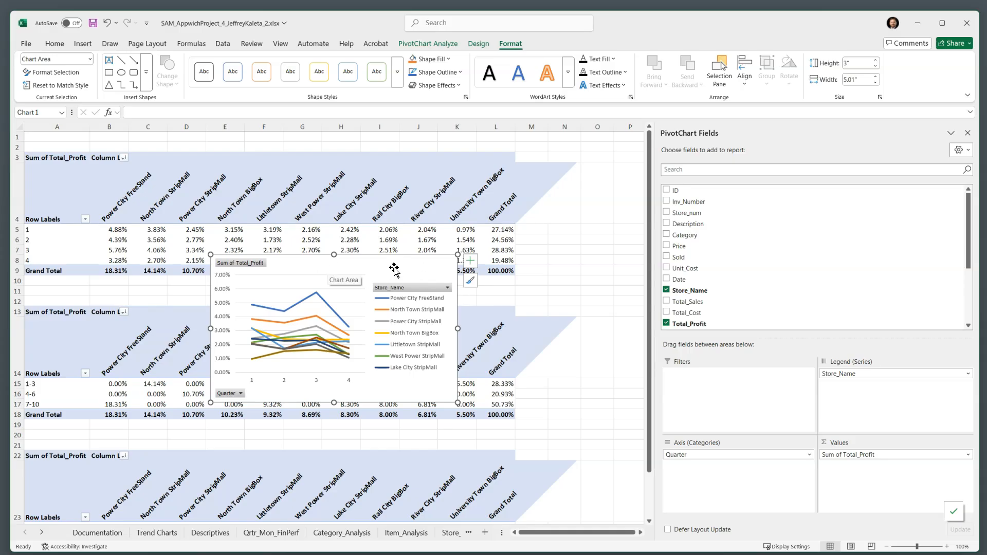
Move the line PivotChart to its own new chart sheet named Store_Chart.
click(442, 47)
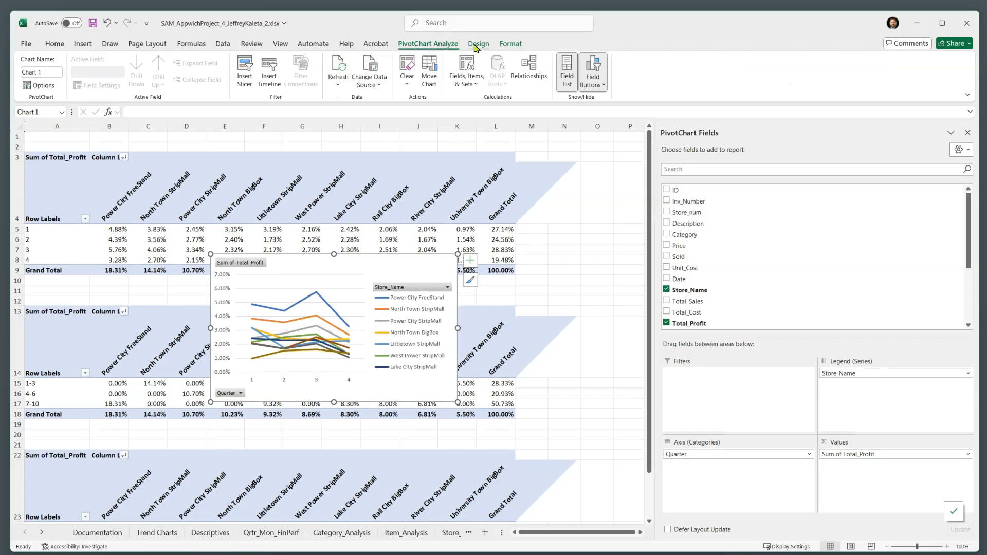
click(429, 72)
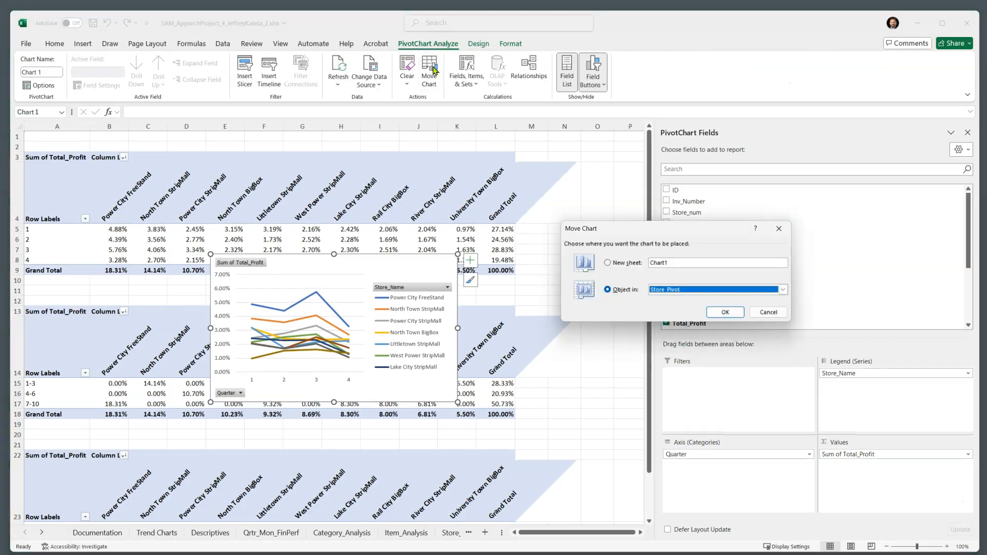
click(616, 262)
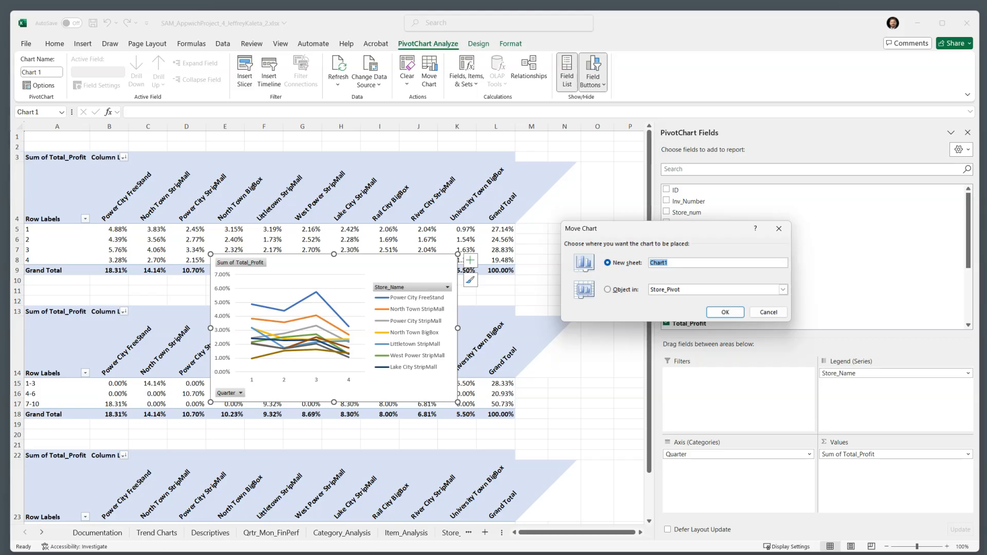
text(So)
text(t)
text(to)
key(Return)
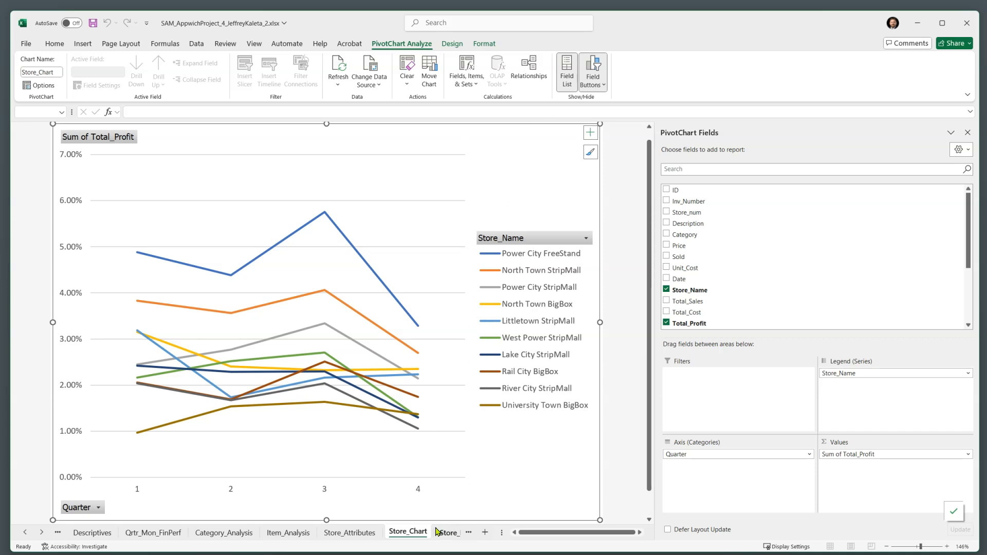
Delete the Store_Chart chart sheet from the workbook.
scroll(206, 255, down, 1)
scroll(336, 335, up, 1)
scroll(351, 357, down, 1)
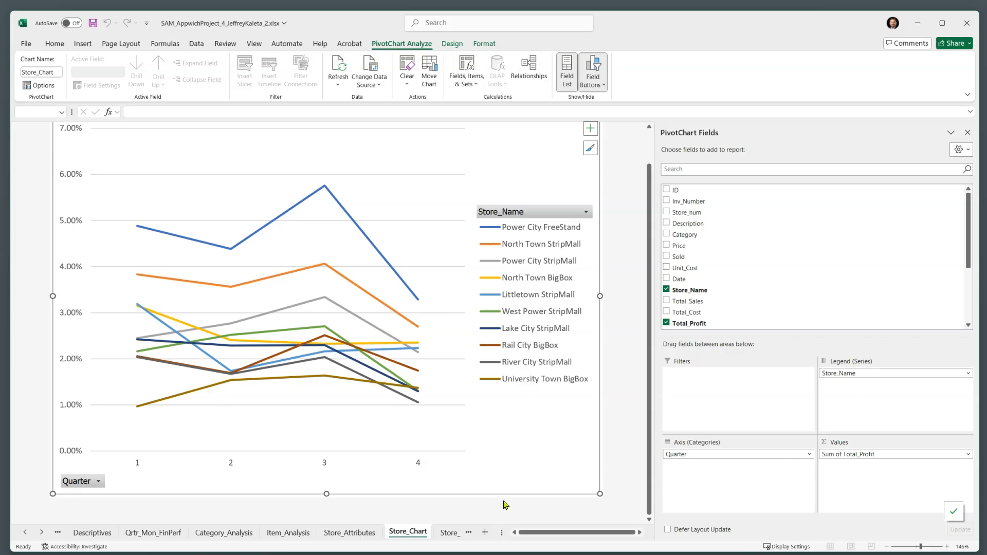
right_click(404, 535)
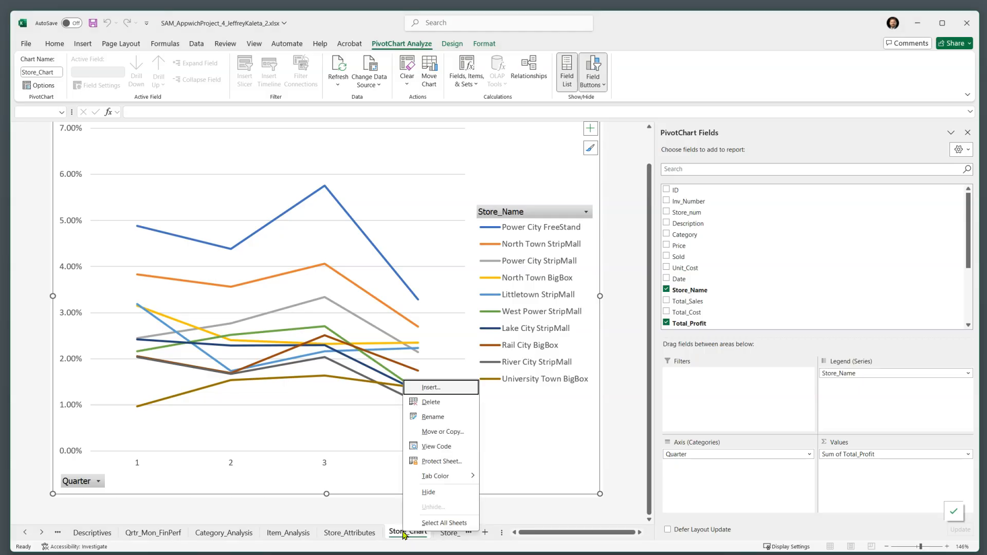
click(431, 402)
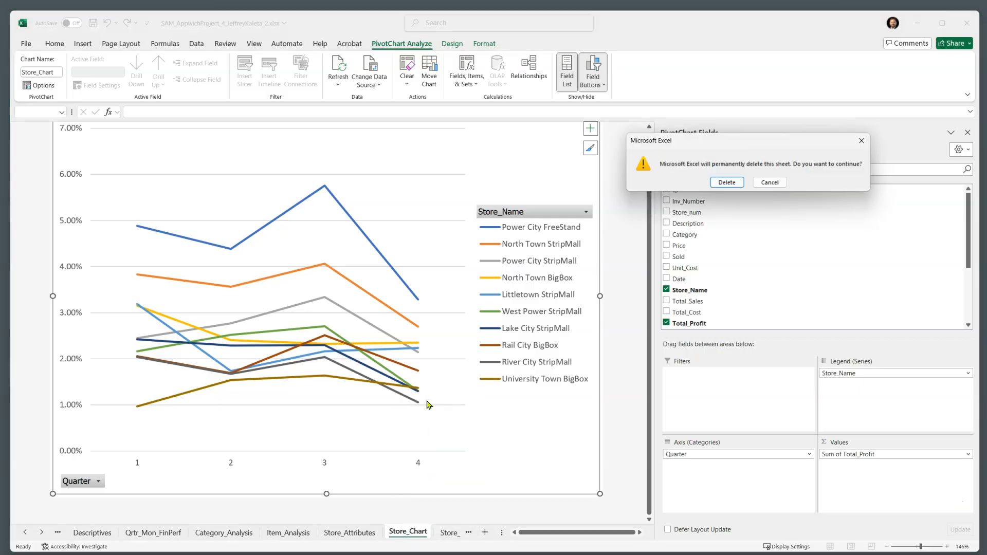
click(719, 184)
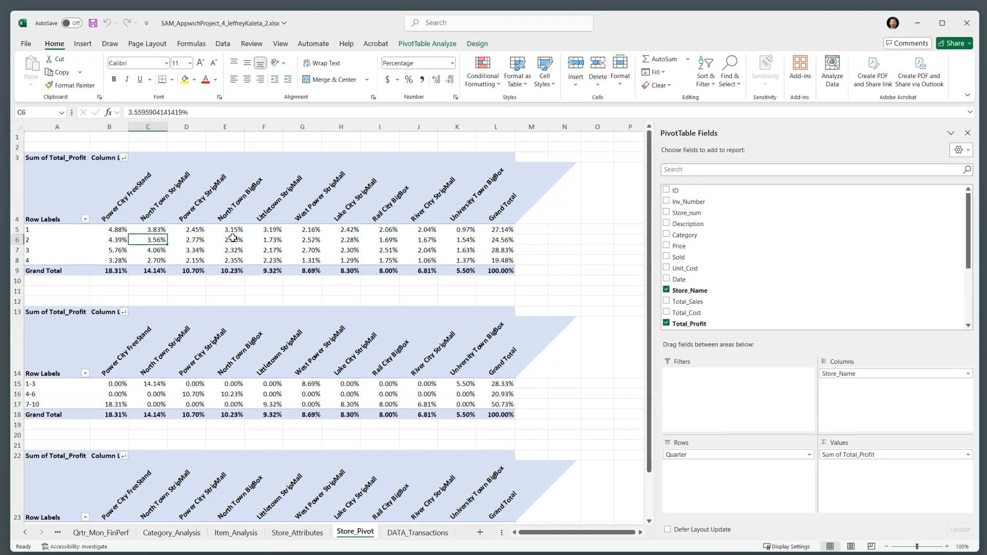
Add a blank worksheet after Store_Pivot and name it Store_Chart.
click(231, 240)
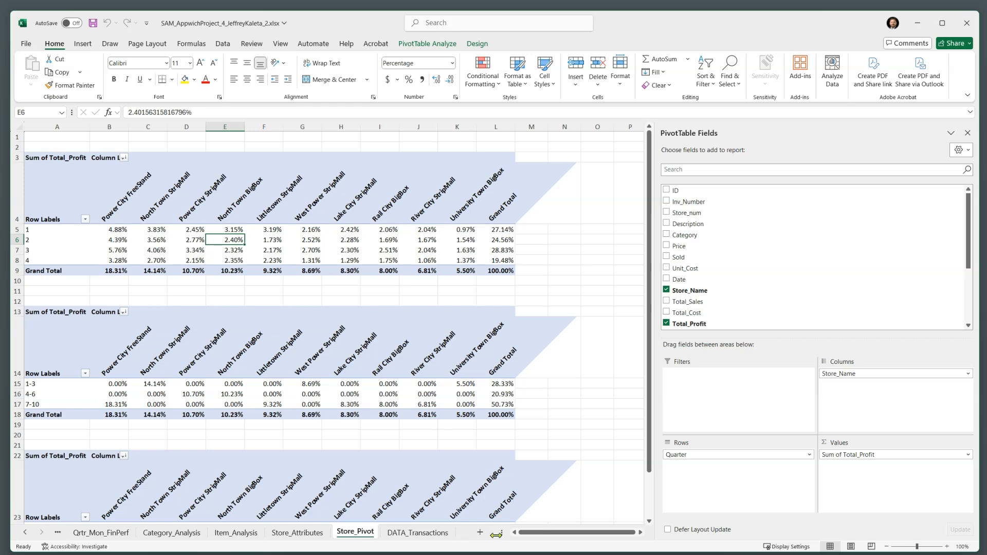
click(479, 537)
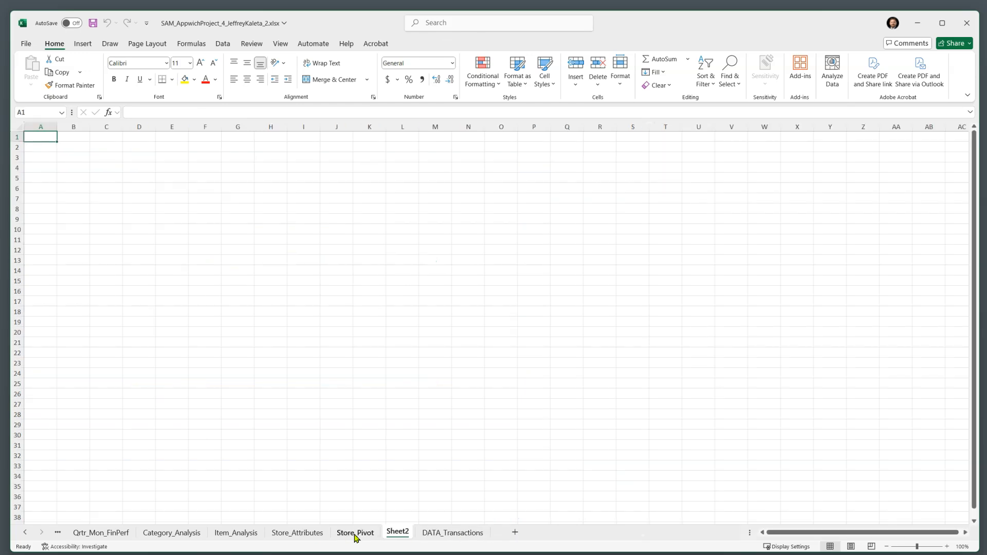
double_click(398, 533)
text(Store_Chart)
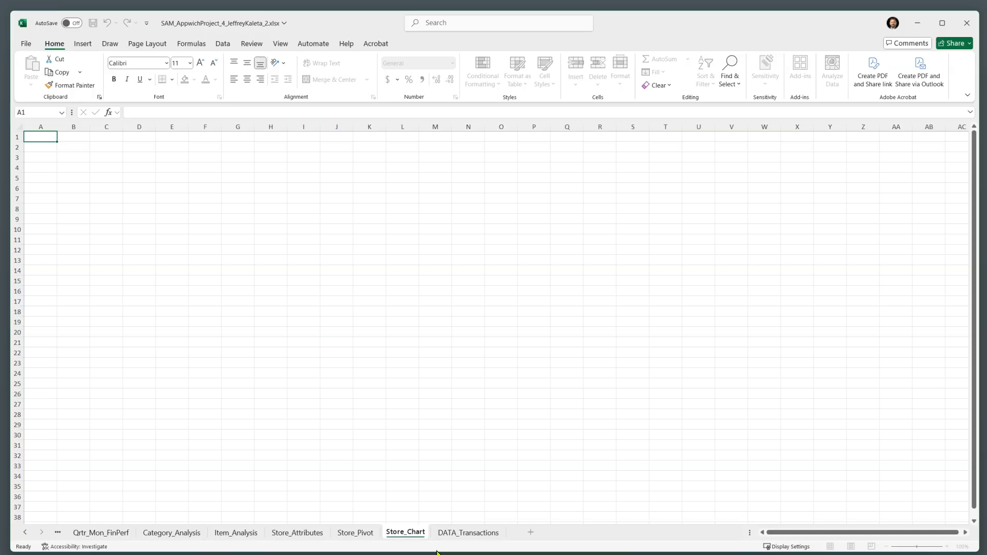
Create a Line PivotChart from the quarterly total profit pivot table on the Store_Pivot sheet.
click(352, 534)
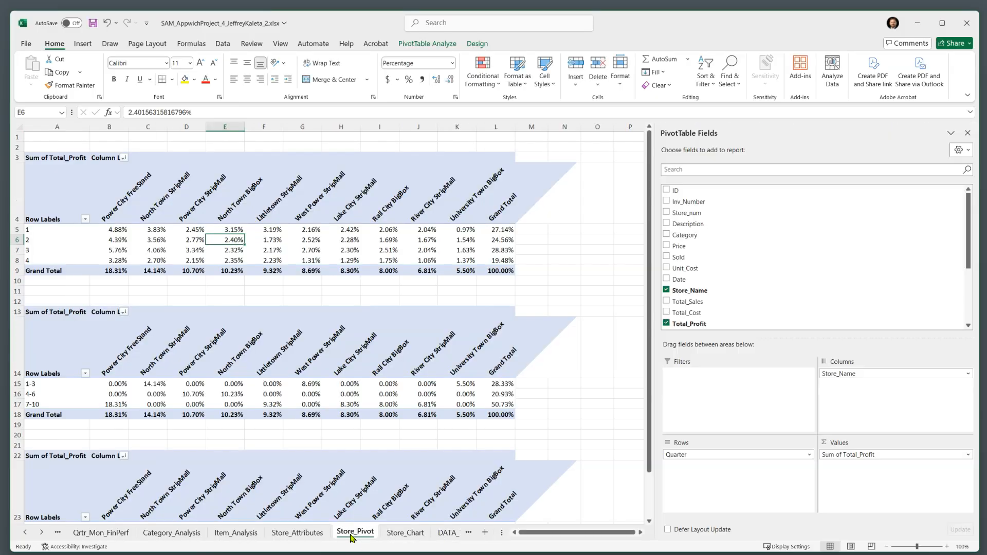
click(137, 242)
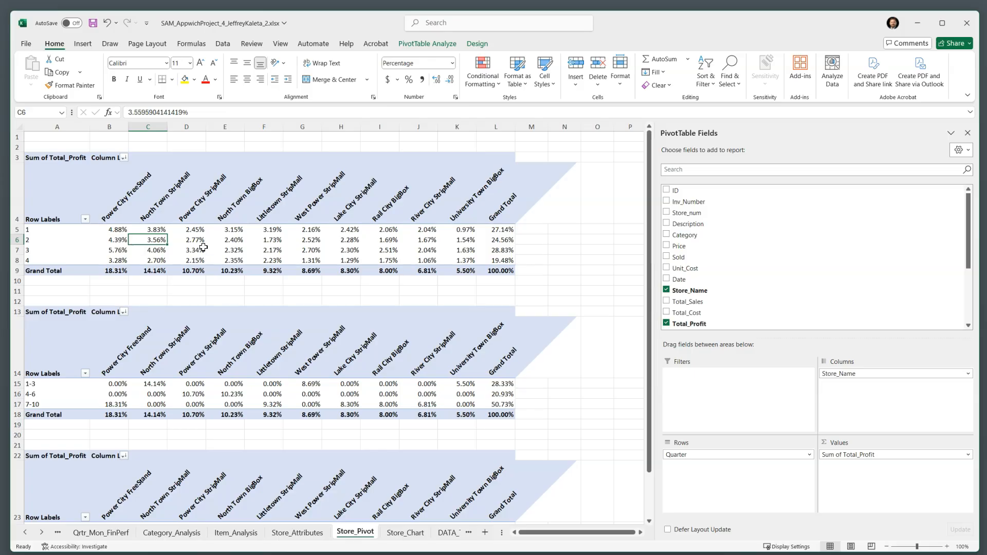
mouse_move(203, 248)
click(449, 45)
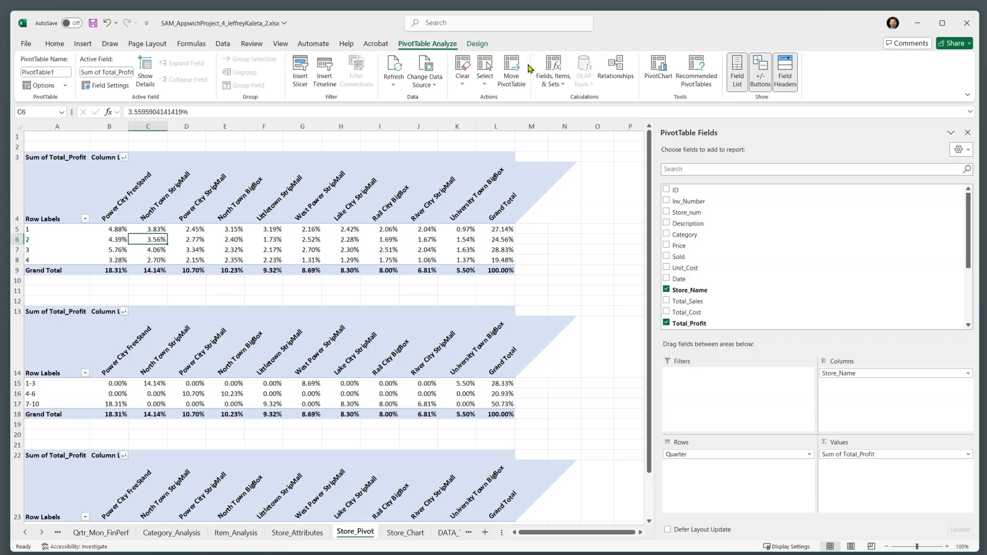
click(664, 76)
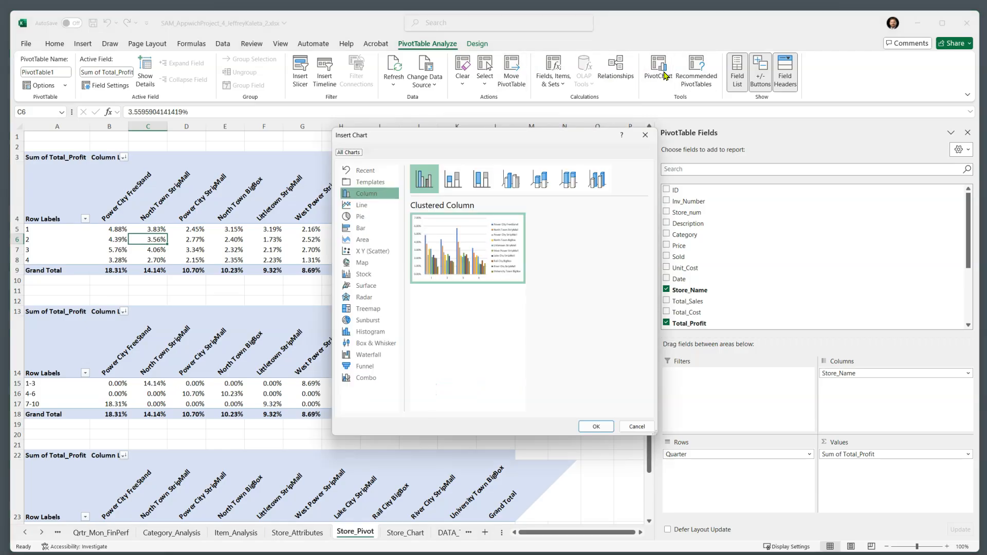
click(366, 206)
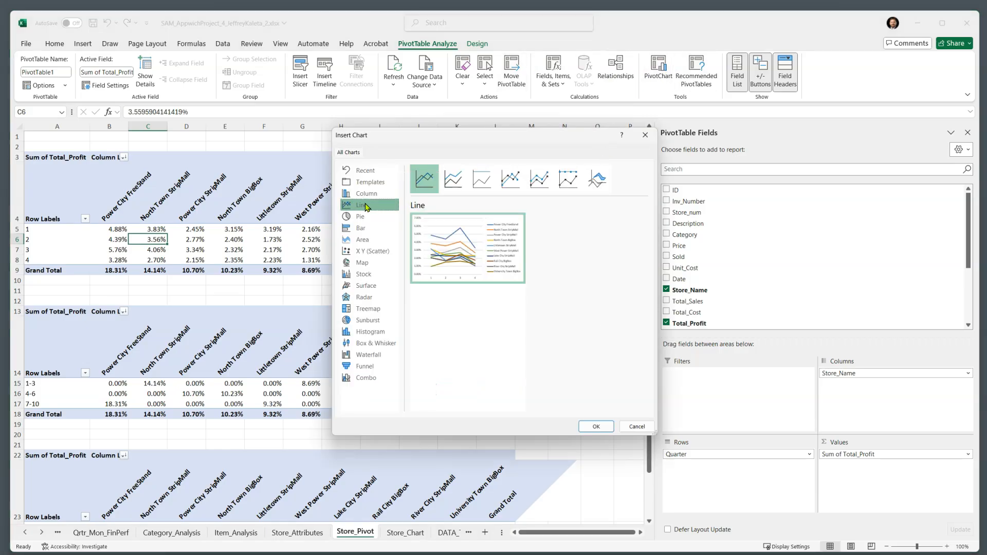
click(589, 426)
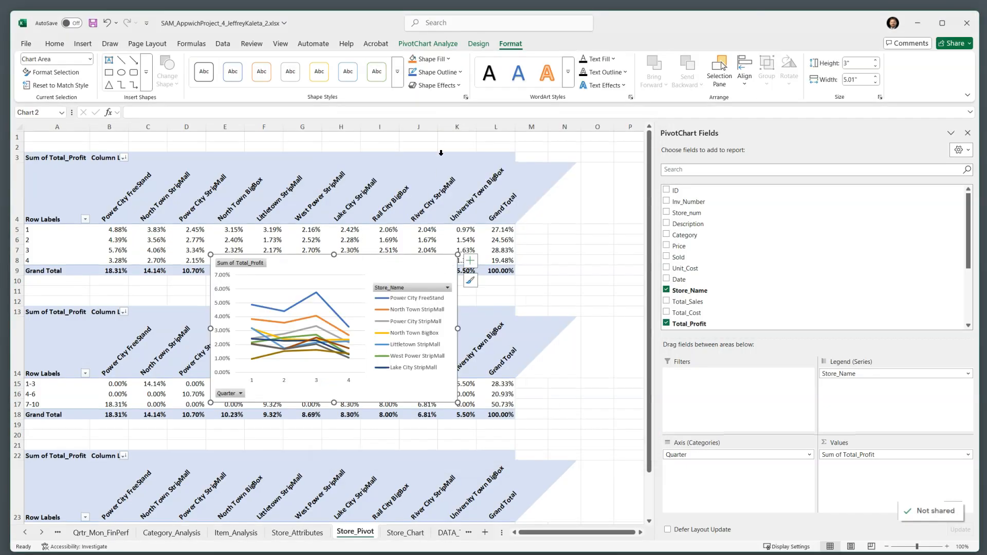
Move the line PivotChart as an embedded object to the Store_Chart worksheet.
click(443, 44)
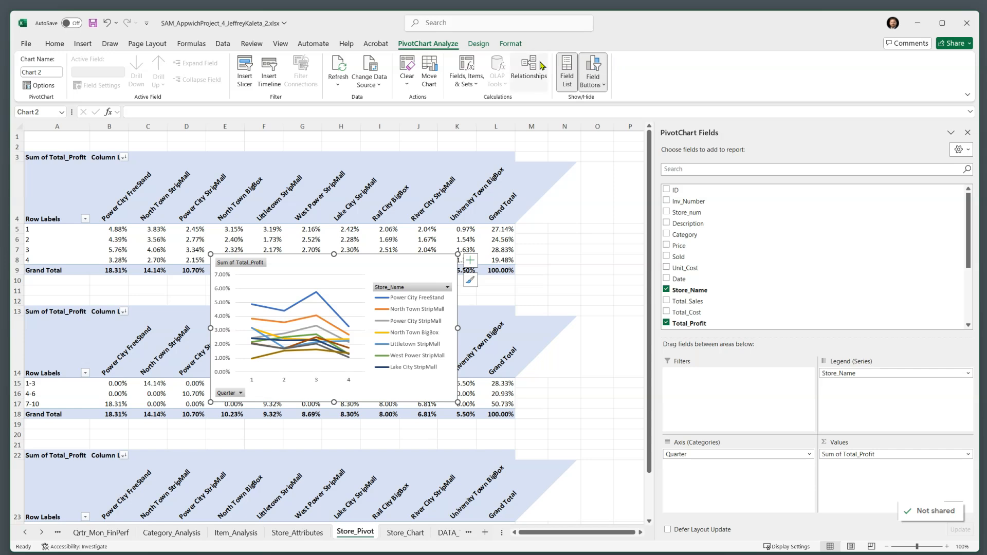
click(431, 67)
click(663, 291)
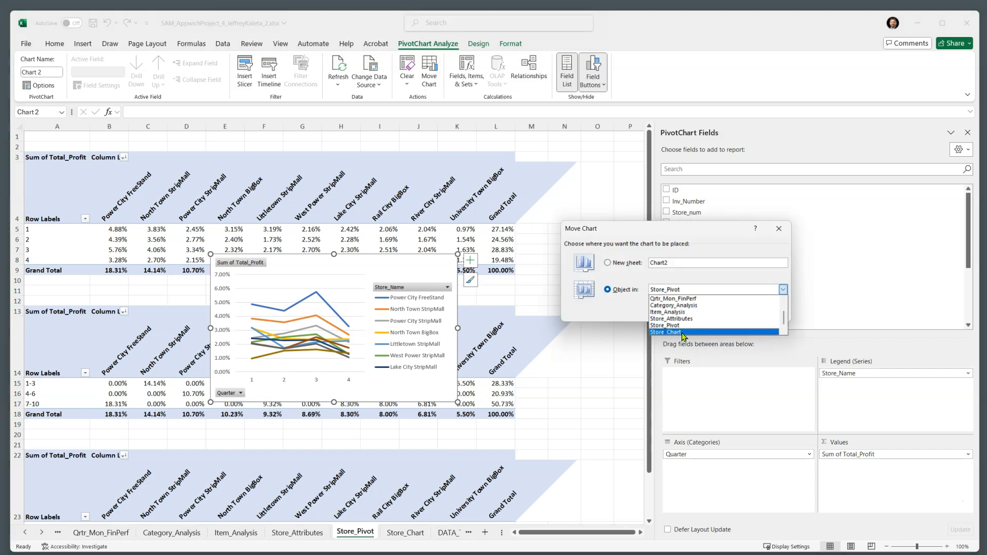
click(684, 332)
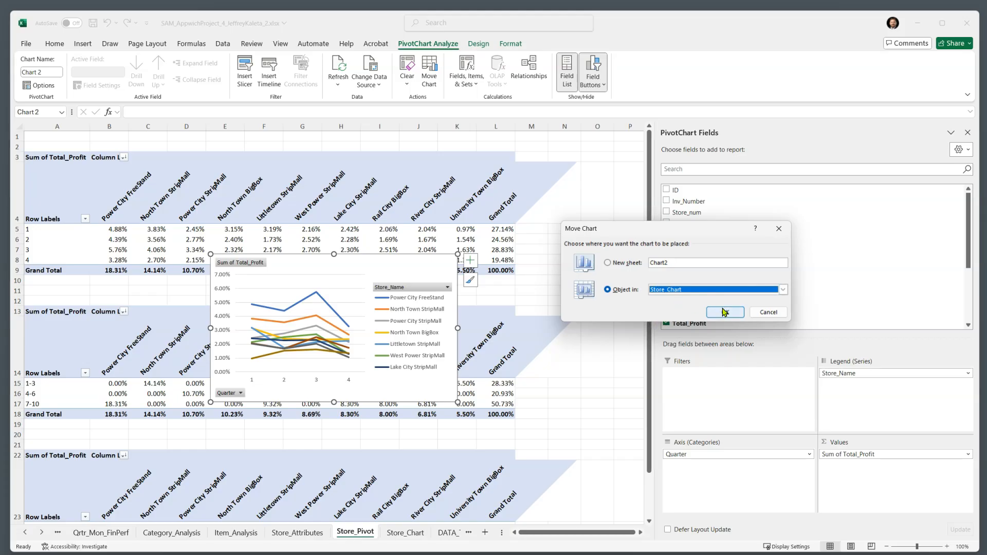
click(697, 291)
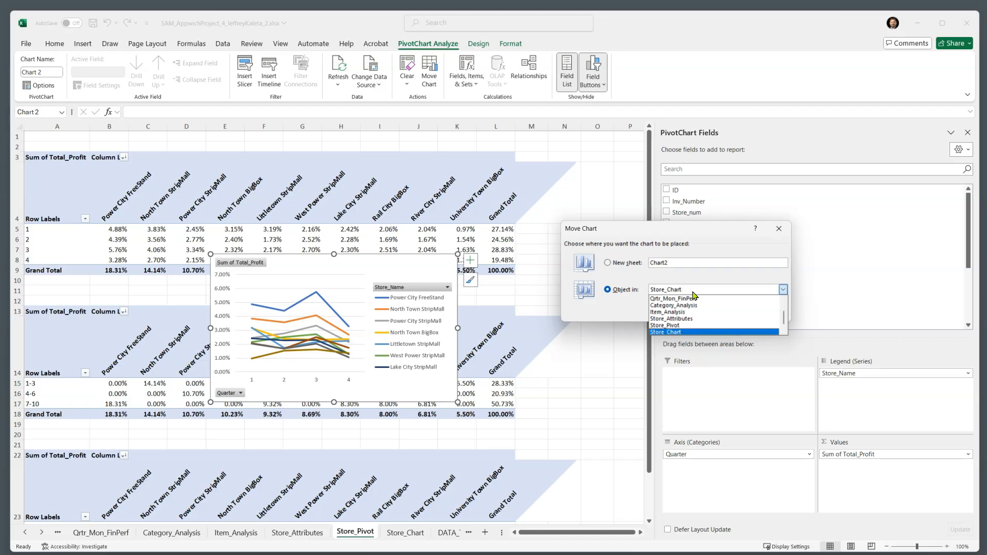
scroll(694, 320, down, 1)
scroll(696, 320, up, 2)
scroll(696, 319, down, 2)
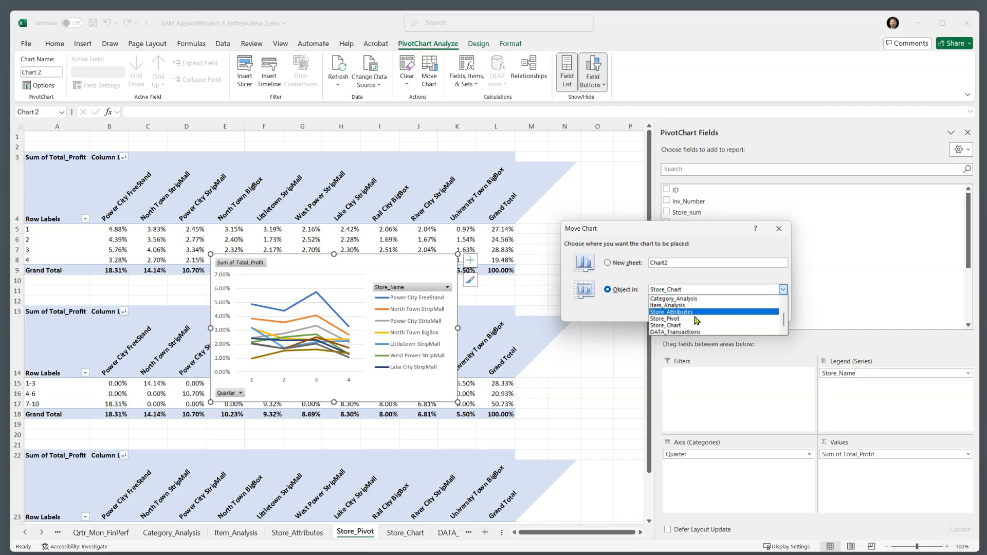
click(679, 326)
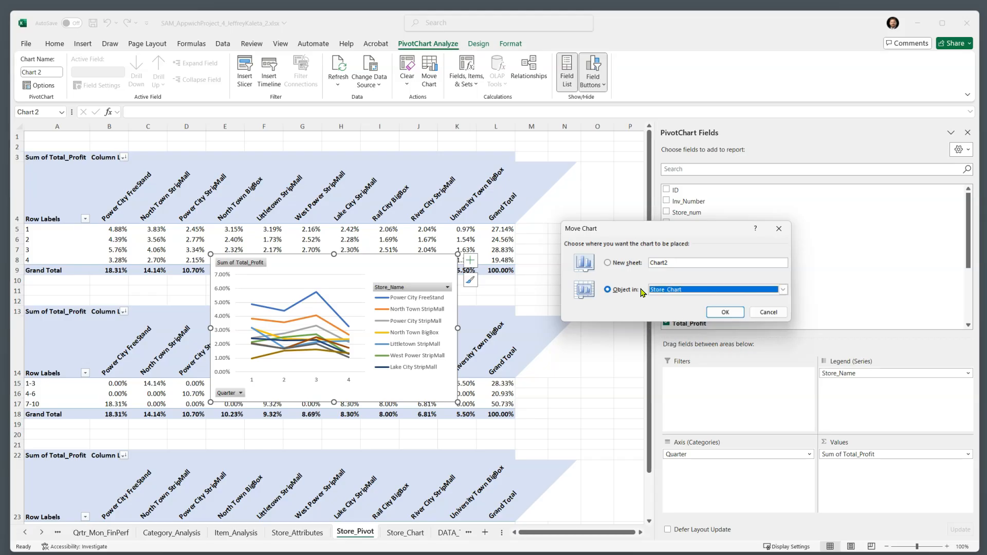
click(721, 312)
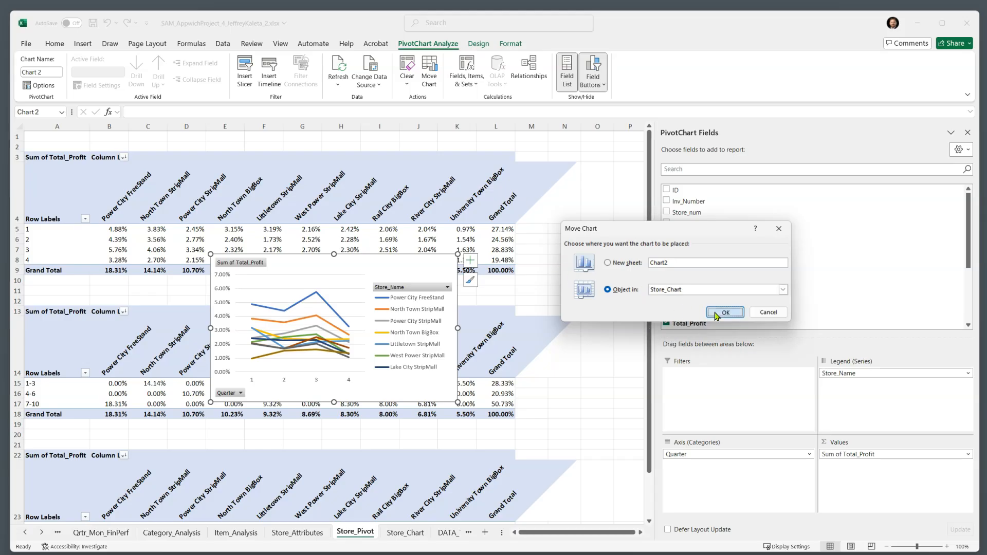
Reposition and enlarge the PivotChart on Store_Chart so it spans about F2 to Q24.
drag(374, 264, 327, 159)
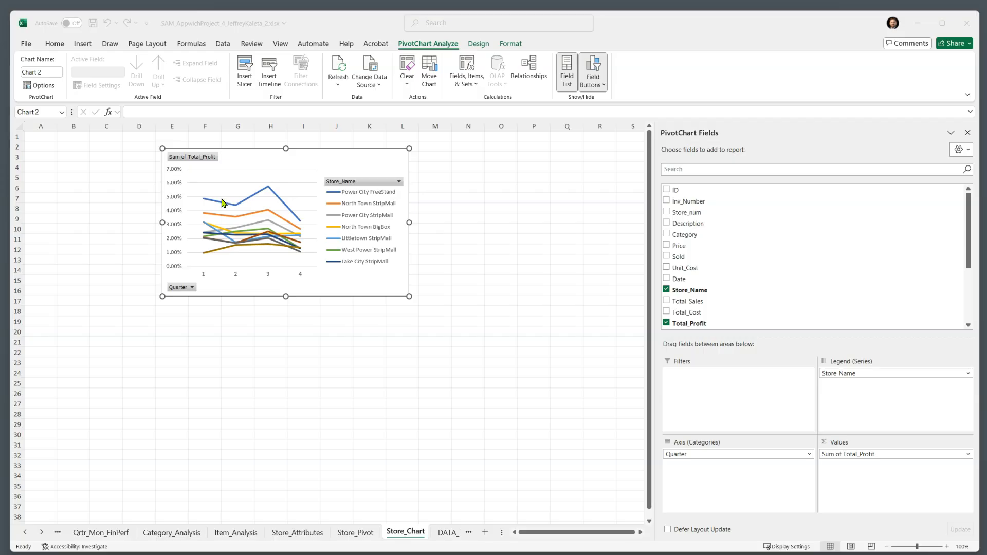
click(253, 149)
drag(236, 163, 267, 162)
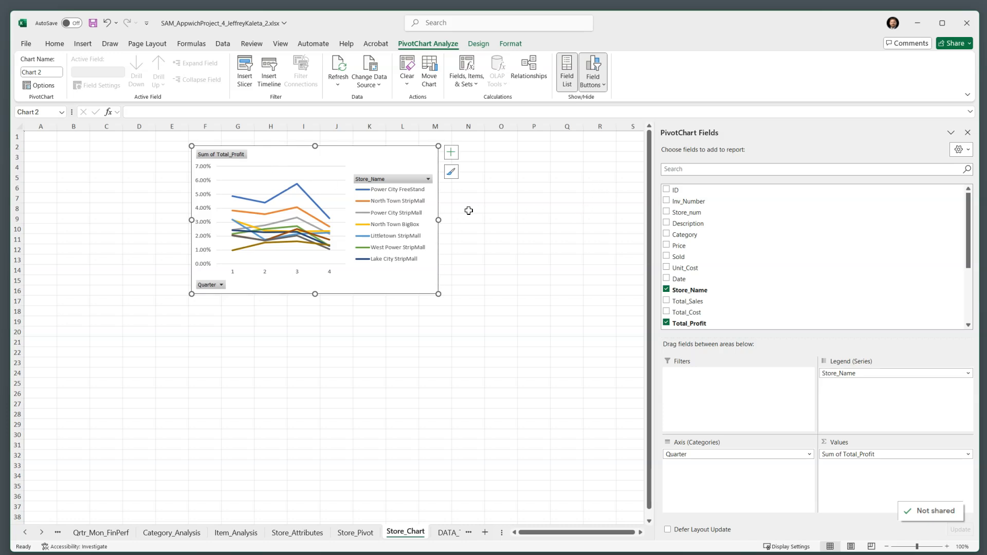
mouse_move(440, 222)
mouse_down()
mouse_move(619, 226)
mouse_move(581, 223)
mouse_up()
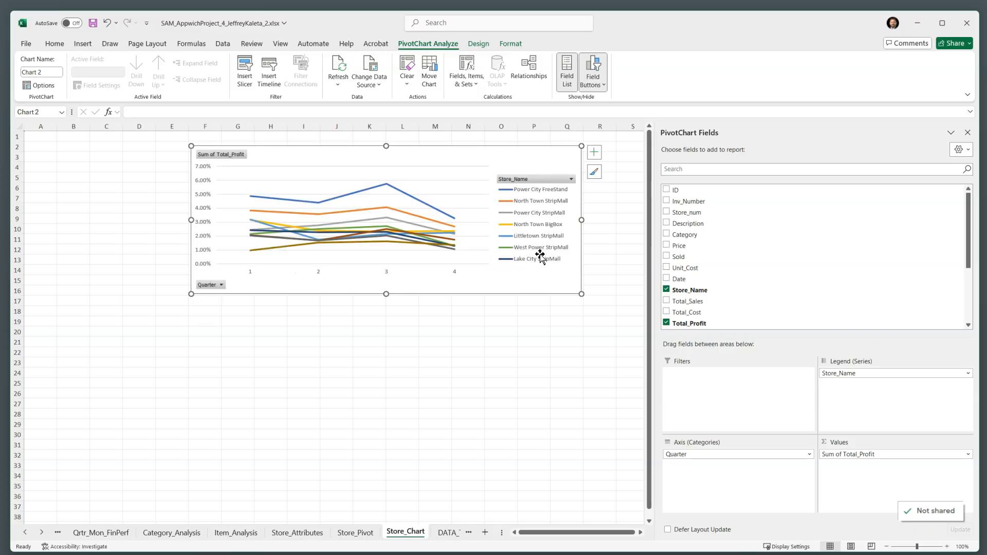
drag(386, 294, 401, 376)
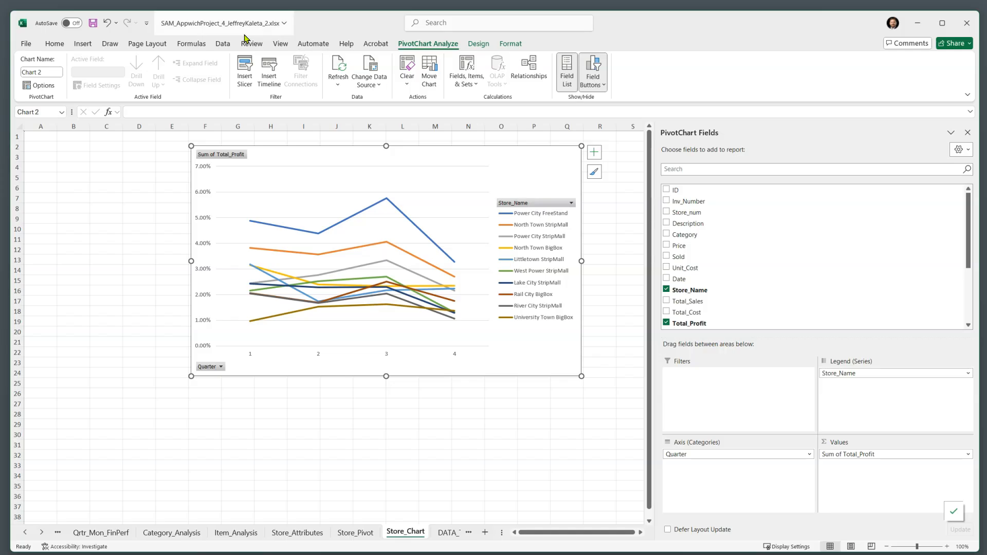
Insert slicers for Store_Location, Competition_Fastfood and Competition_Other on the line PivotChart.
click(251, 75)
scroll(491, 221, down, 2)
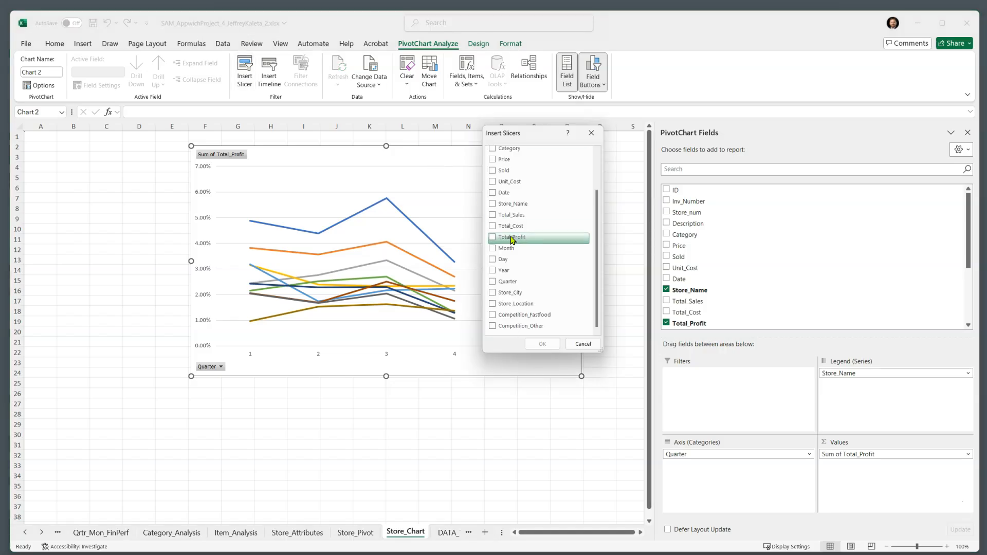
click(494, 304)
click(494, 315)
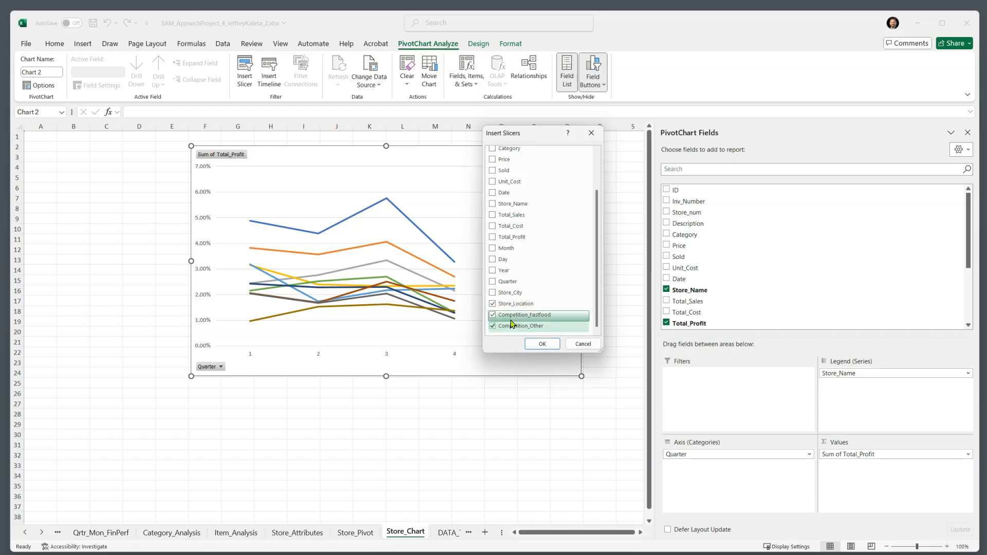
click(531, 343)
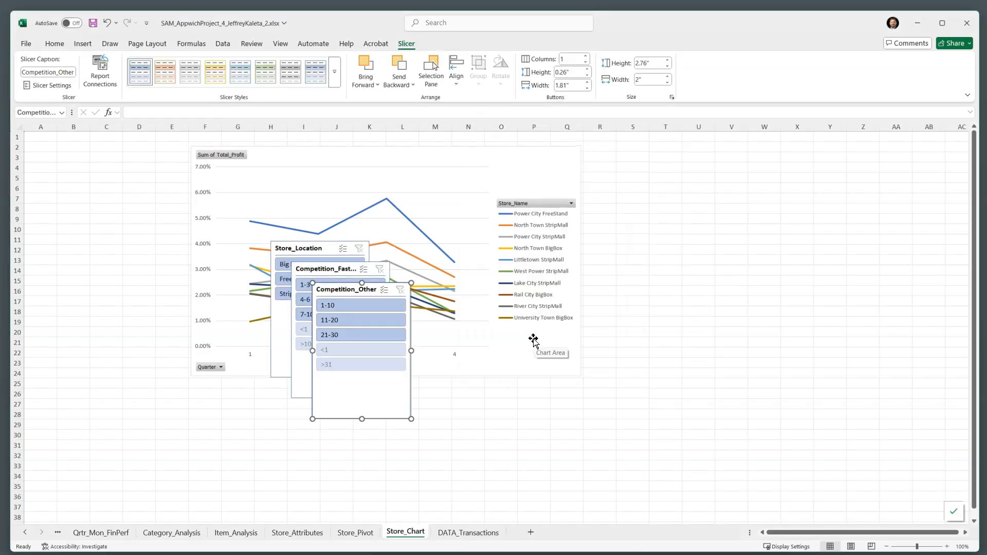
Move the Store_Location slicer to start near B2 beside the chart and shrink it to about 1.26" high and 1.84" wide.
drag(311, 250, 112, 153)
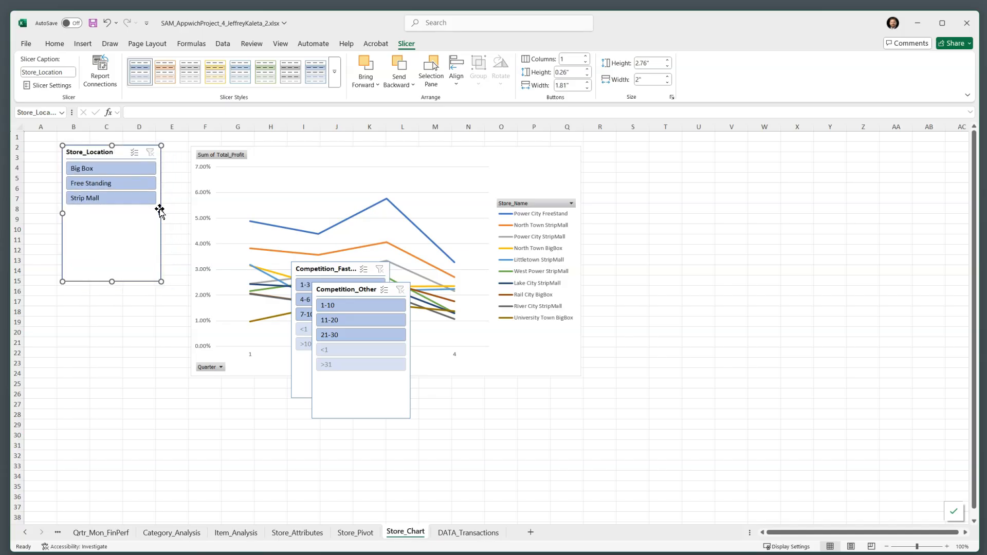
drag(160, 212, 153, 213)
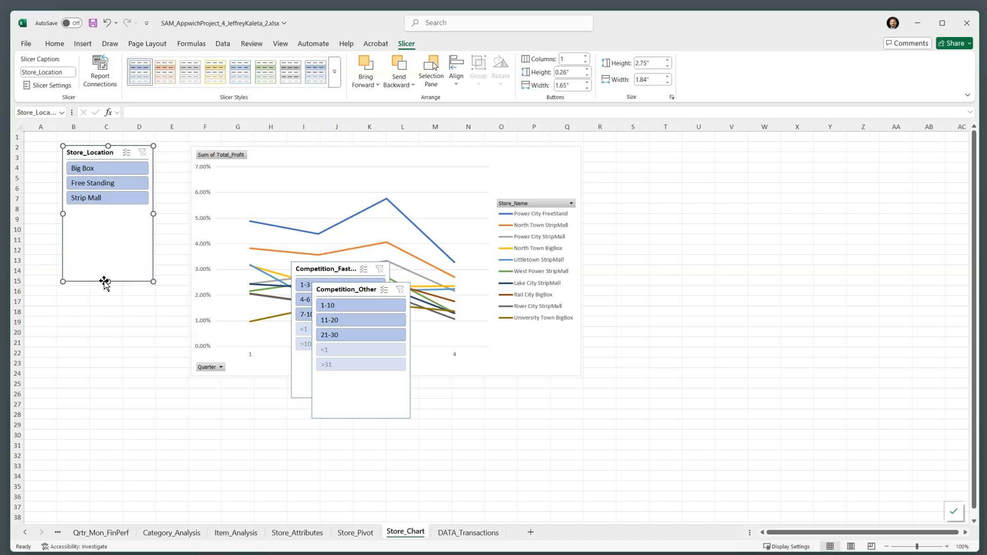
drag(108, 280, 117, 207)
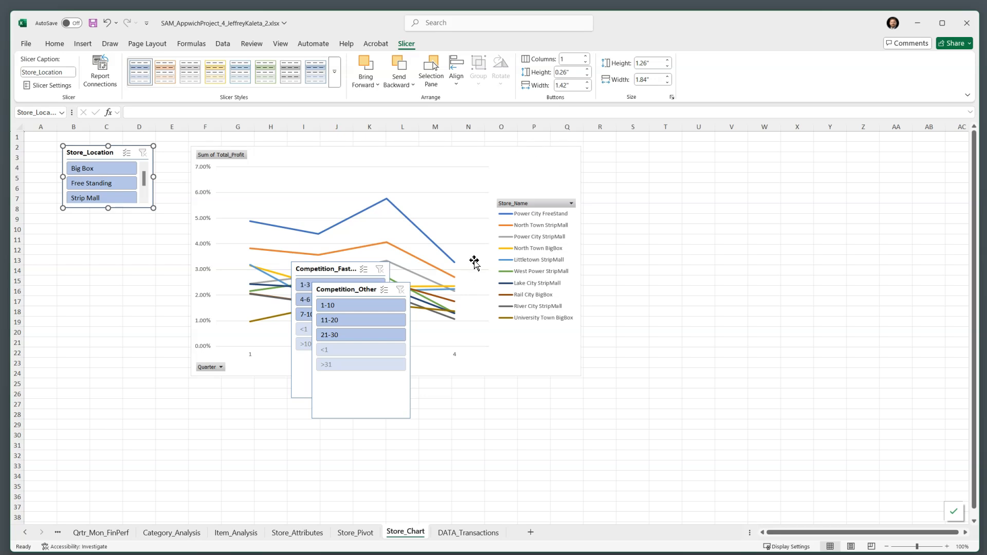
Stack the Competition_Fastfood and Competition_Other slicers below Store_Location and shorten them to about 1.34" and 1.77" high.
click(369, 287)
drag(341, 266, 107, 221)
drag(108, 352, 117, 281)
drag(329, 290, 77, 291)
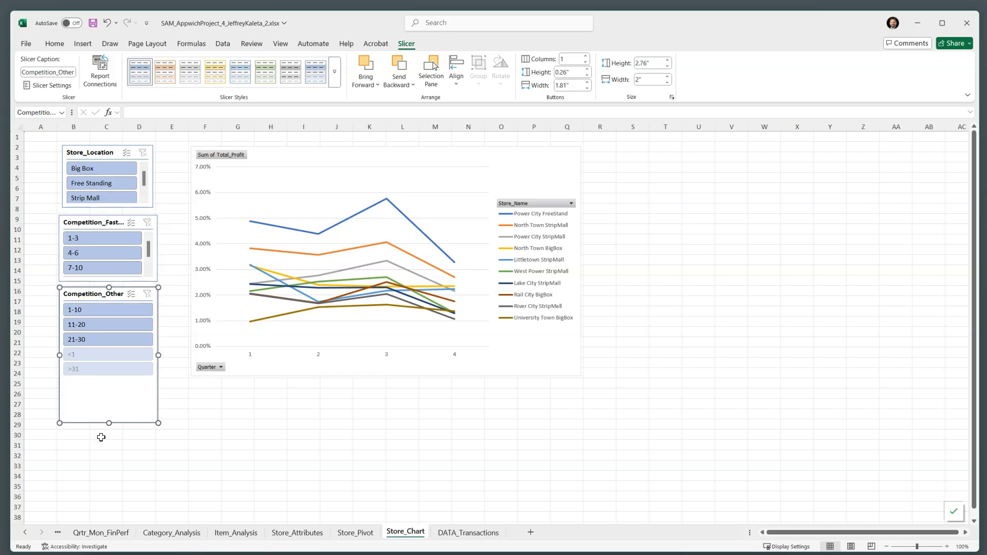
drag(110, 423, 108, 374)
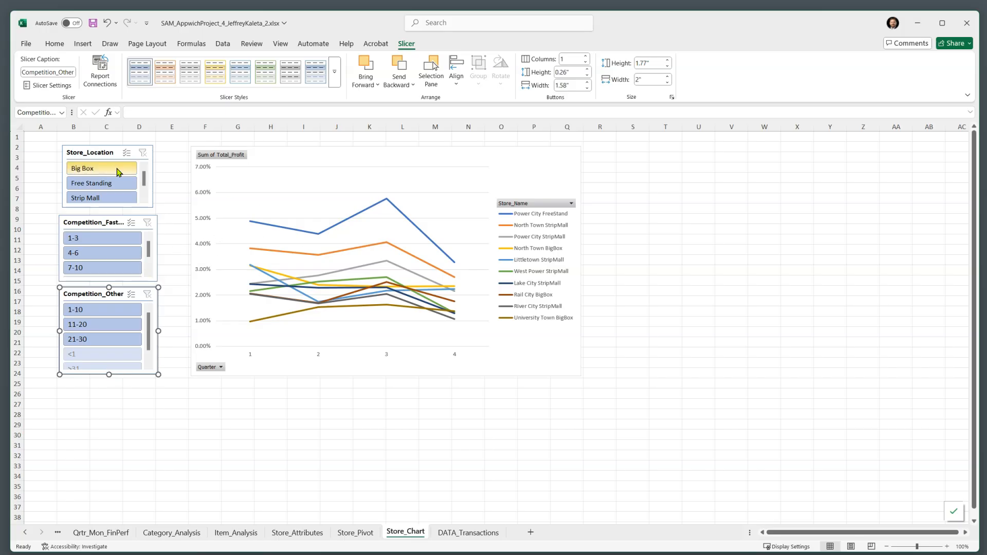
Align the Store_Location slicer with the slicers below it and set its width to 2" to match theirs.
drag(101, 152, 102, 155)
drag(152, 178, 154, 177)
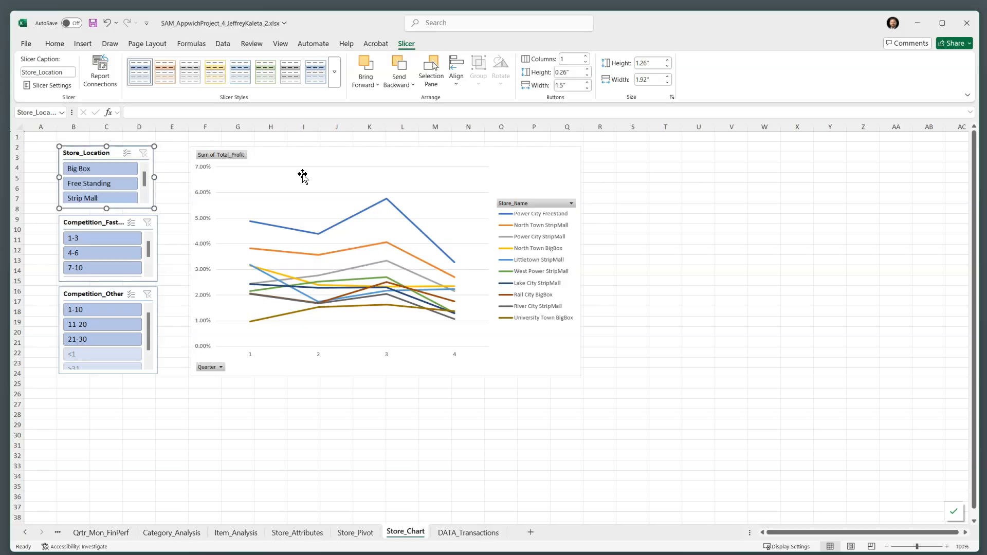
click(668, 76)
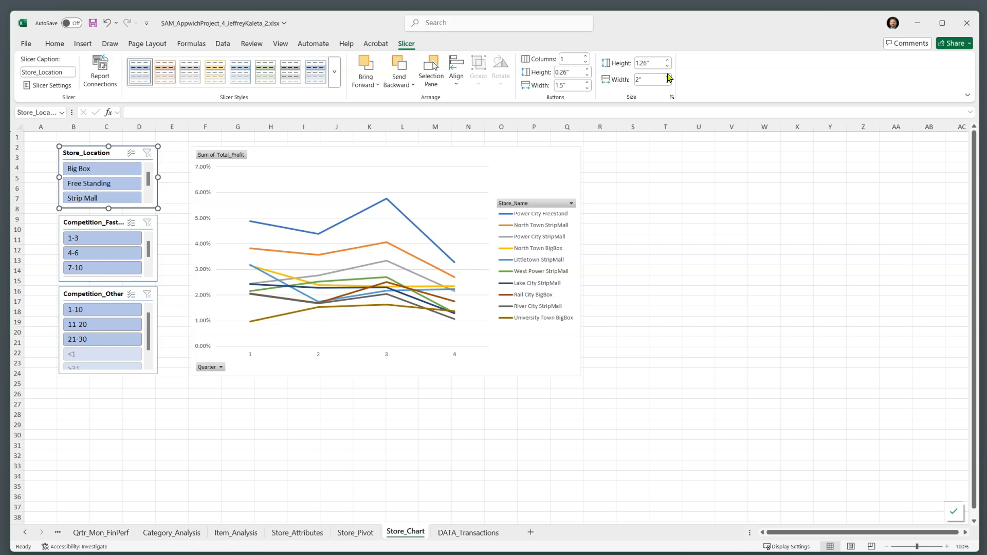
click(115, 225)
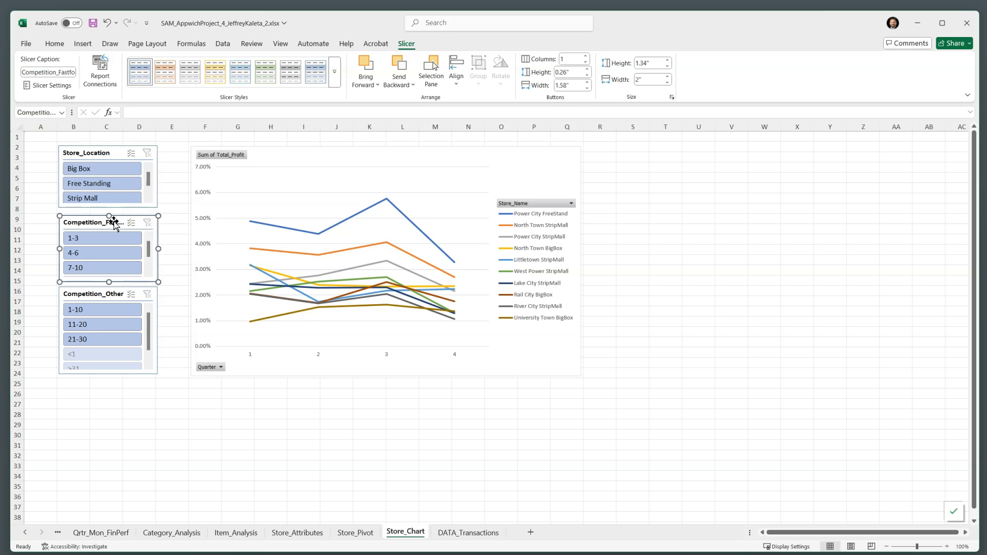
click(106, 295)
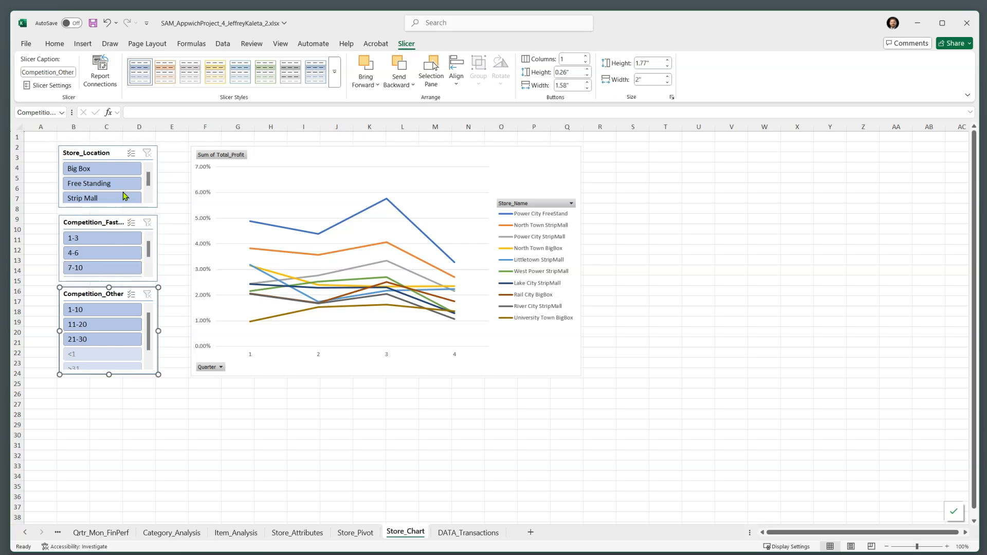
Set the width of columns B through D behind the slicers to 9.
drag(78, 127, 177, 129)
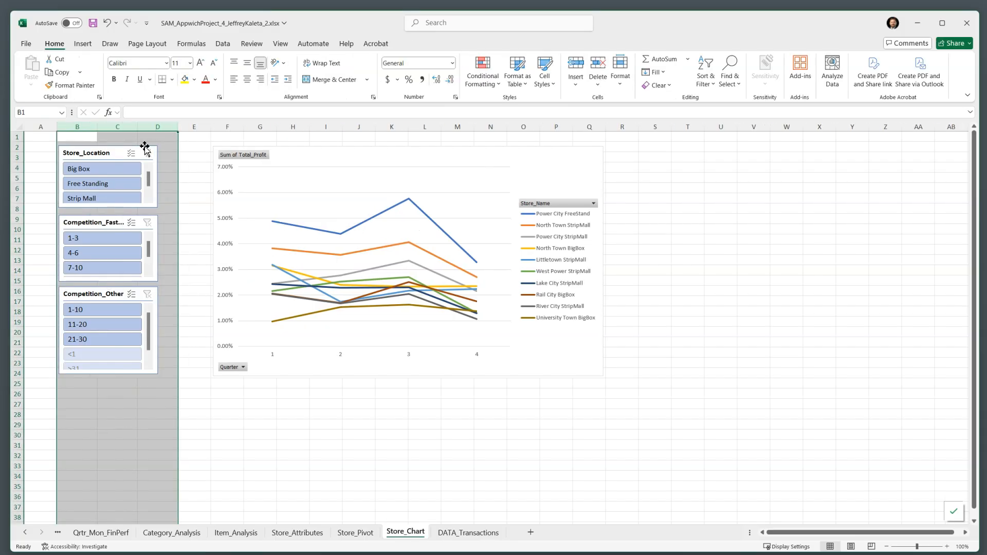
right_click(174, 130)
click(214, 292)
text(9)
key(Return)
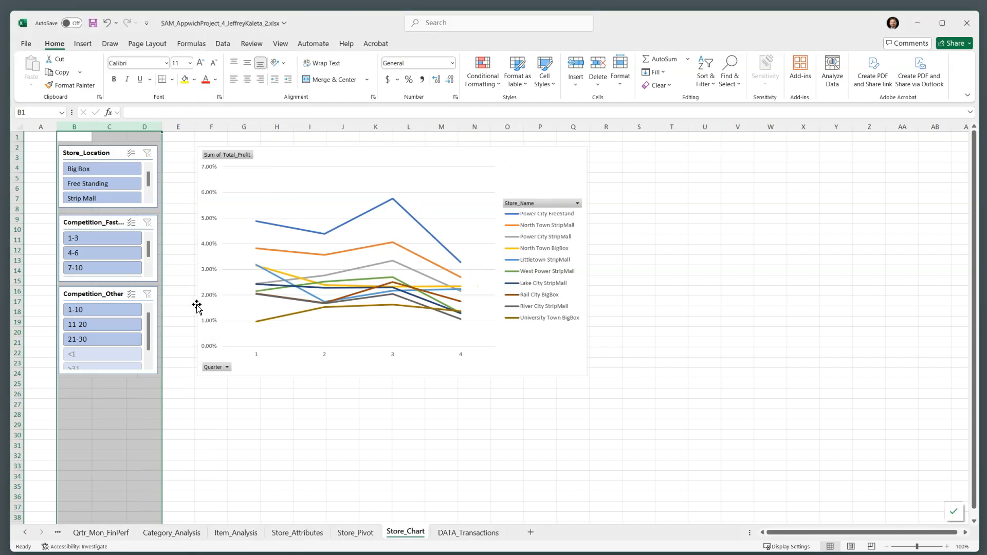
Nudge the Competition_Other slicer slightly down and lengthen the Store_Location slicer so its three items fit without scrolling.
click(177, 276)
drag(108, 292, 110, 294)
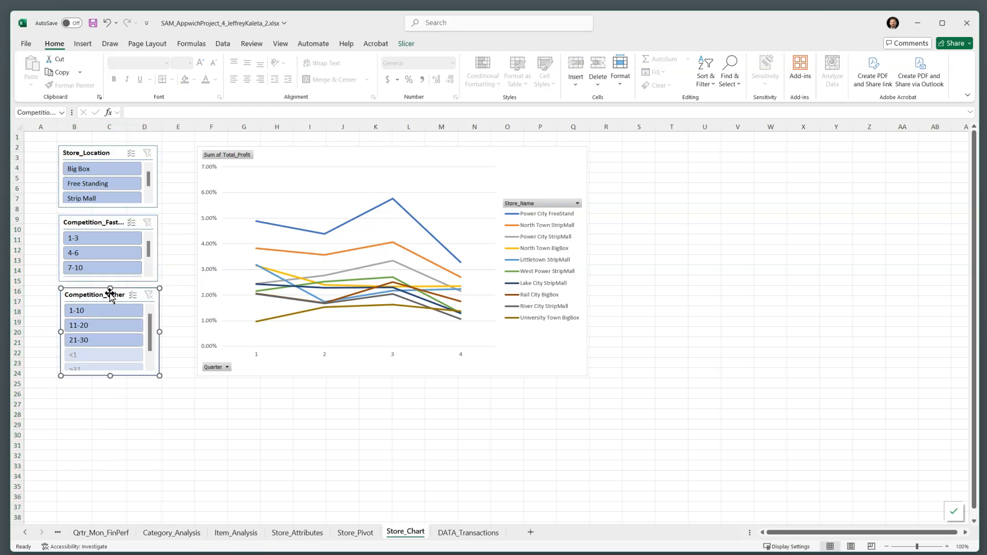
click(107, 206)
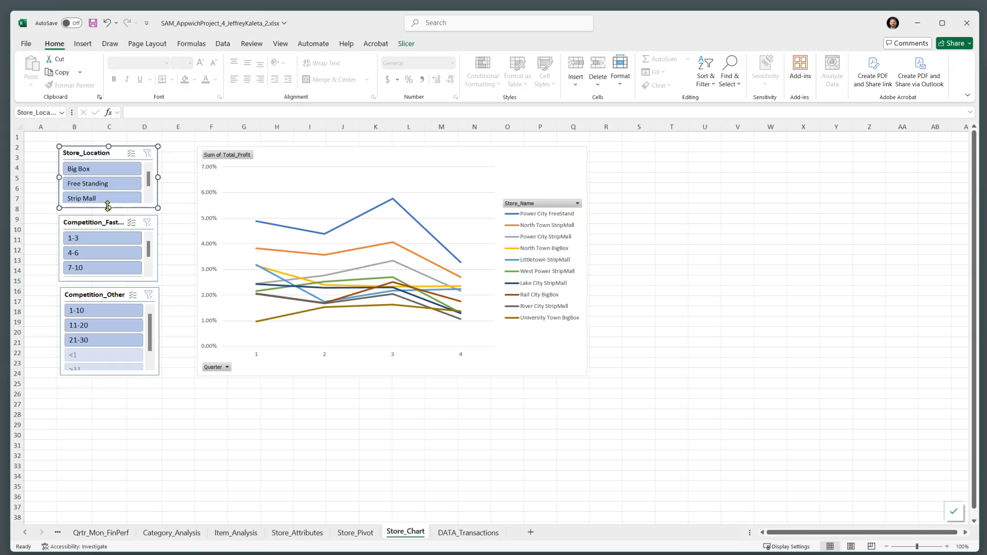
drag(108, 206, 109, 214)
click(176, 191)
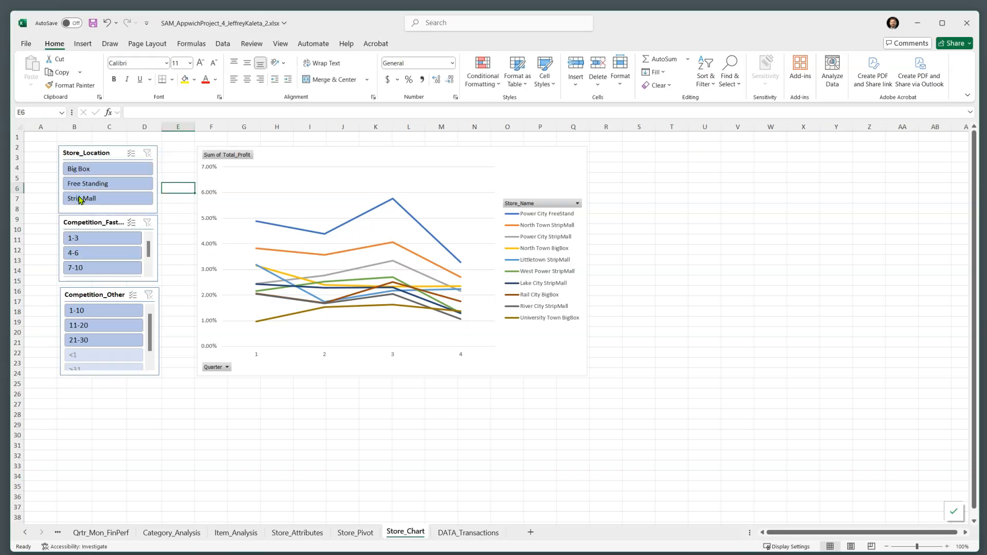
Narrow columns A and E together to equal slim margins on both sides of the slicers.
click(40, 126)
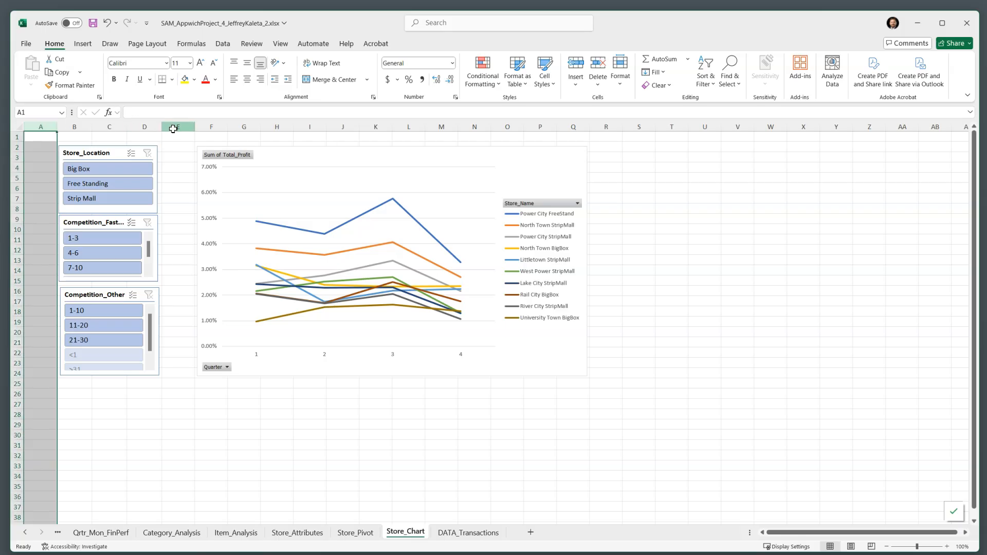
ctrl+click(172, 126)
right_click(171, 129)
click(219, 293)
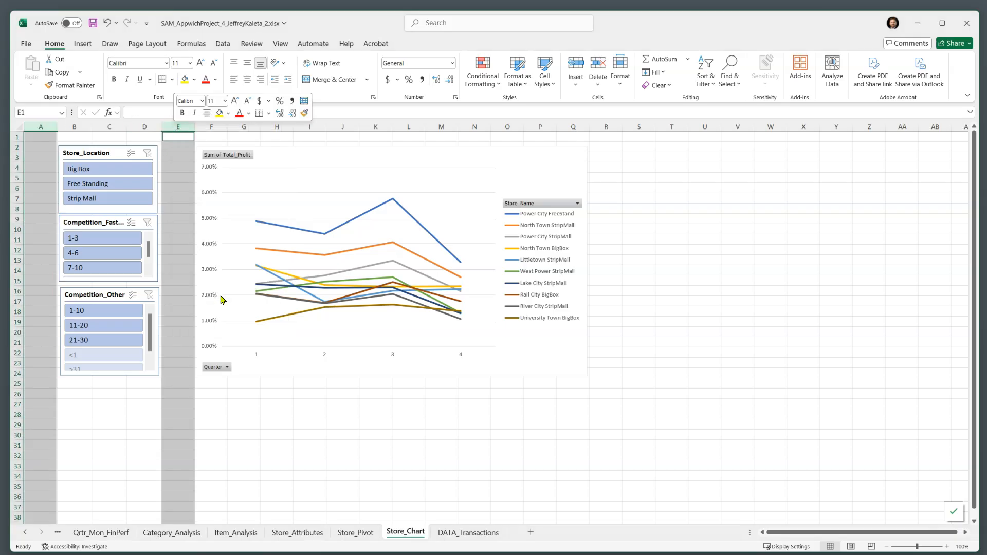
key(Return)
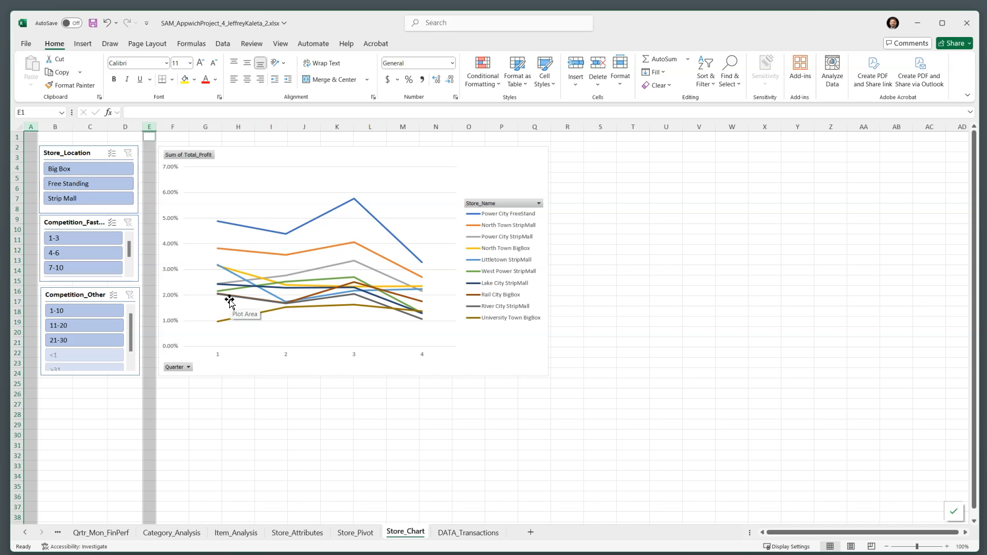
click(279, 429)
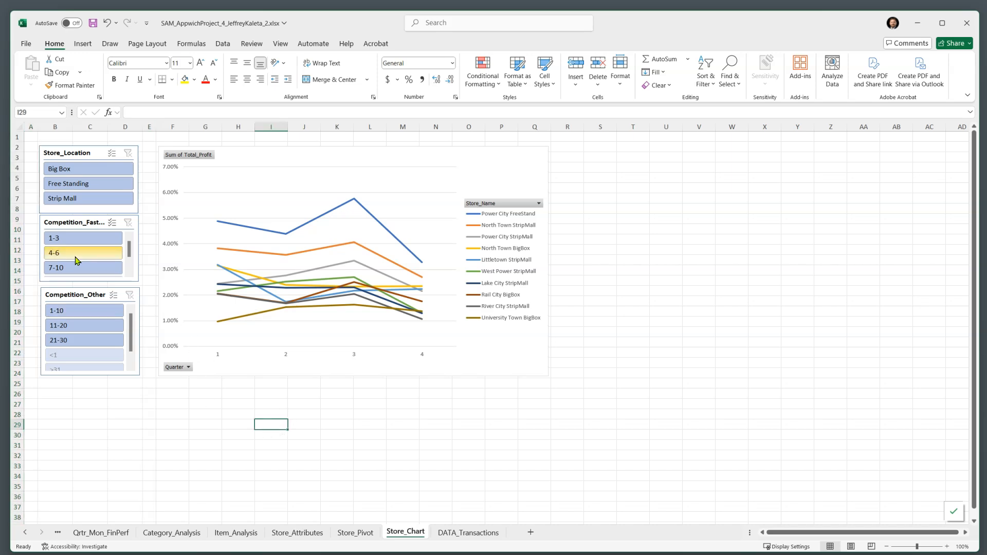
Arrange the buttons of the Competition_Fastfood and Competition_Other slicers in 2 columns each.
click(91, 223)
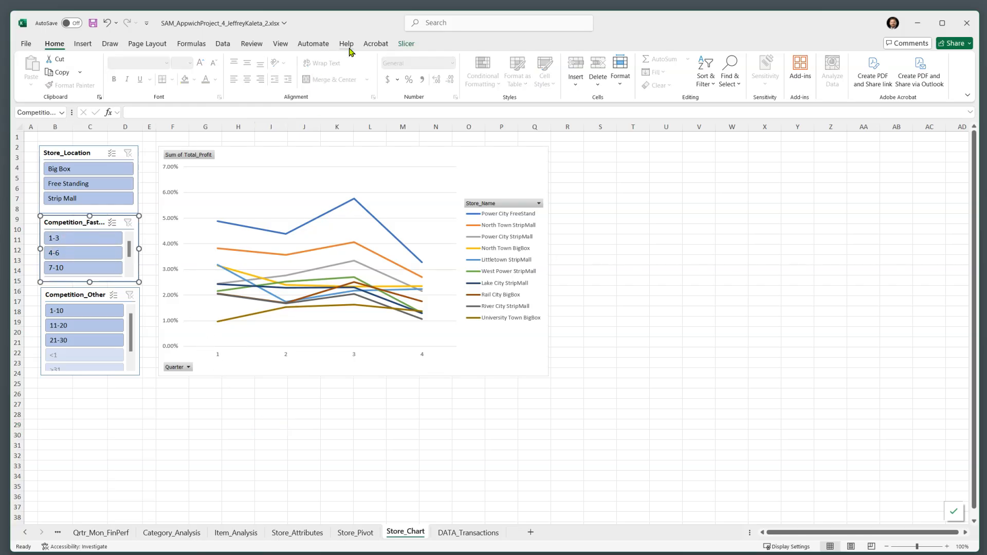
click(406, 43)
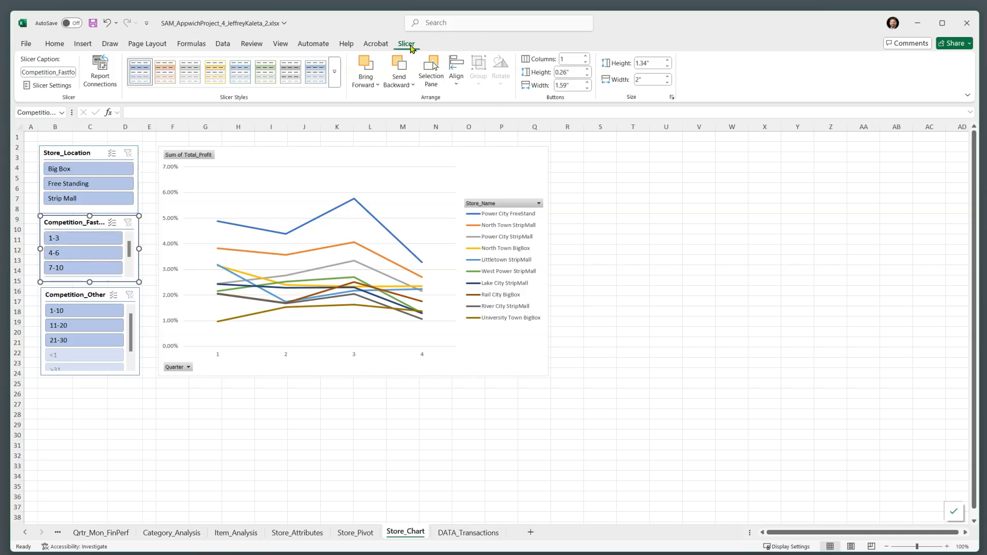
click(585, 56)
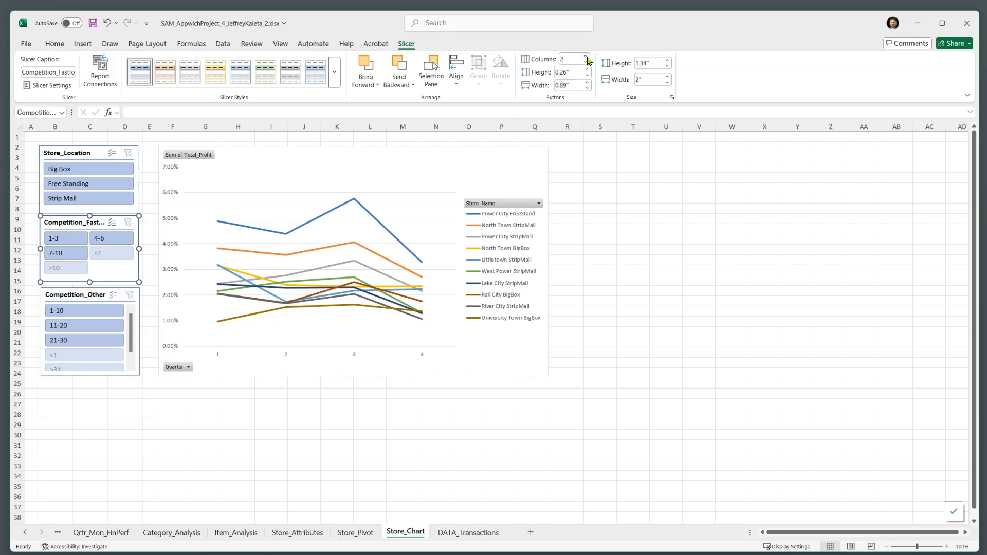
click(94, 297)
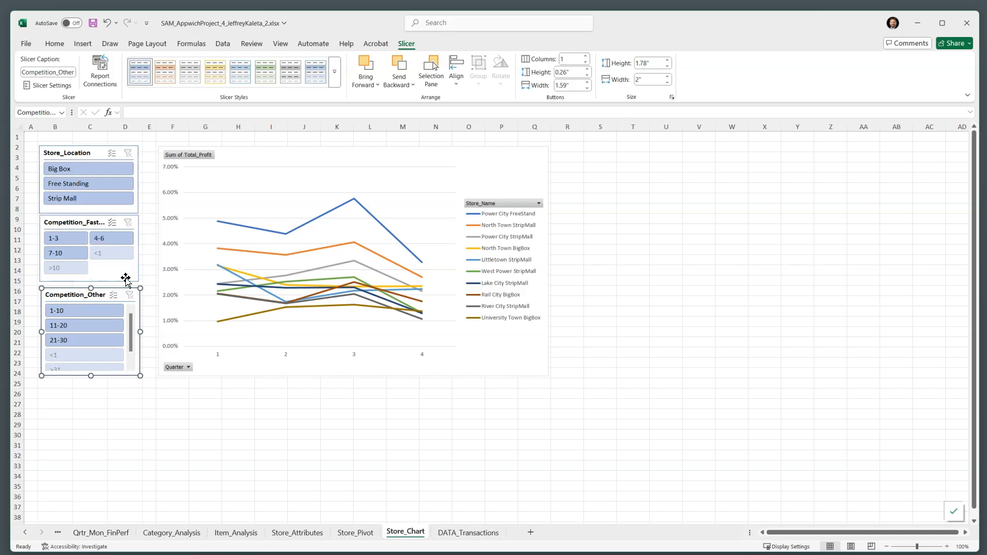
click(586, 57)
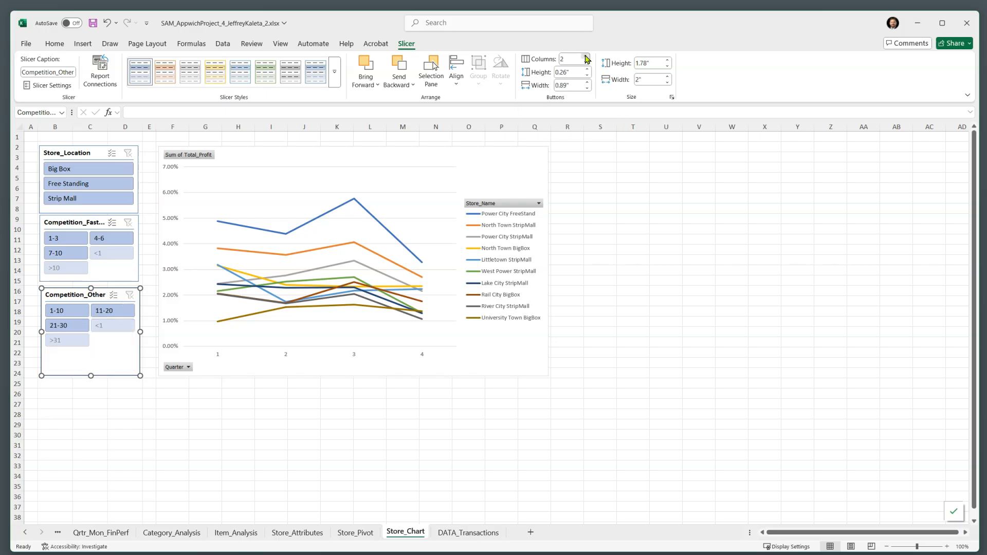
click(134, 460)
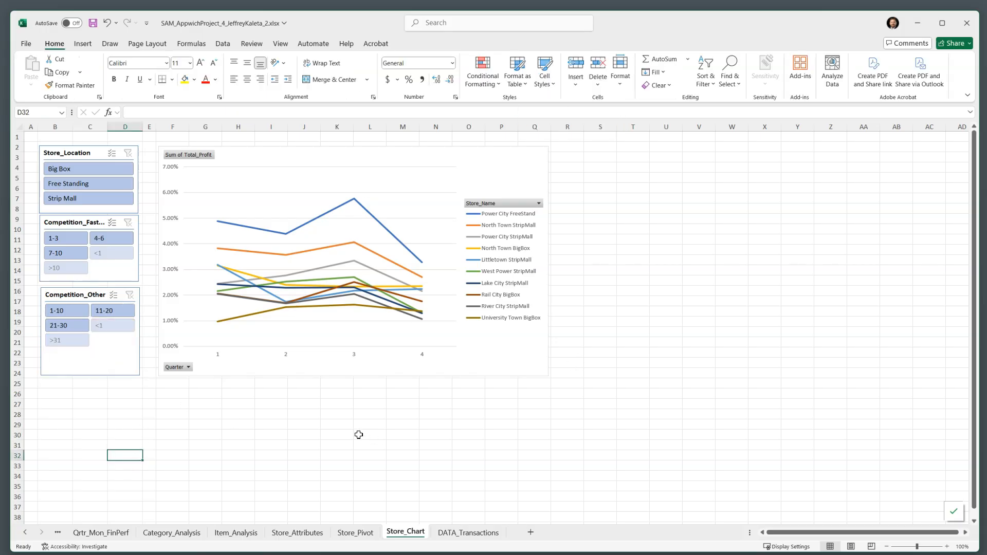
Filter the chart by Big Box, Free Standing and Strip Mall in turn, and clear the Store_Location filter.
click(113, 171)
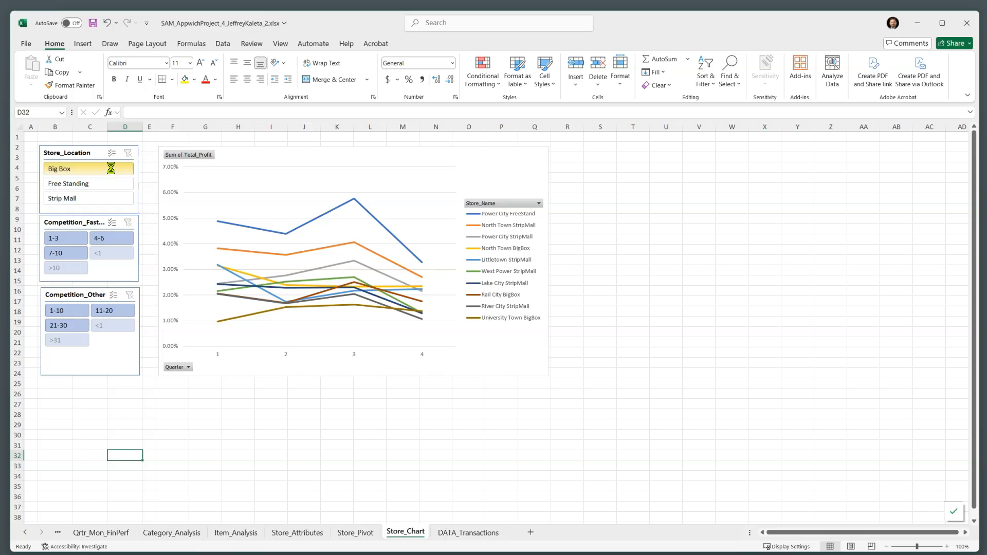
click(109, 186)
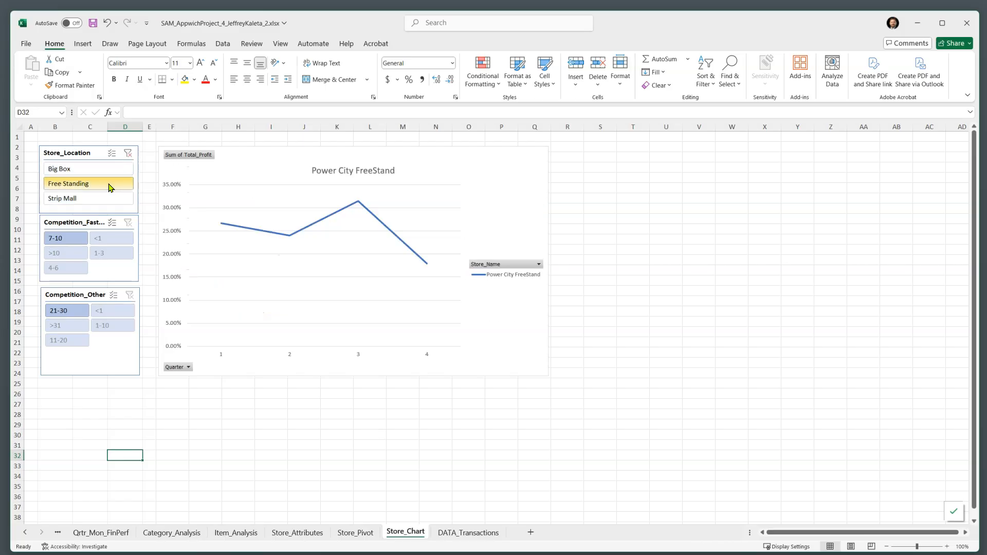
click(102, 202)
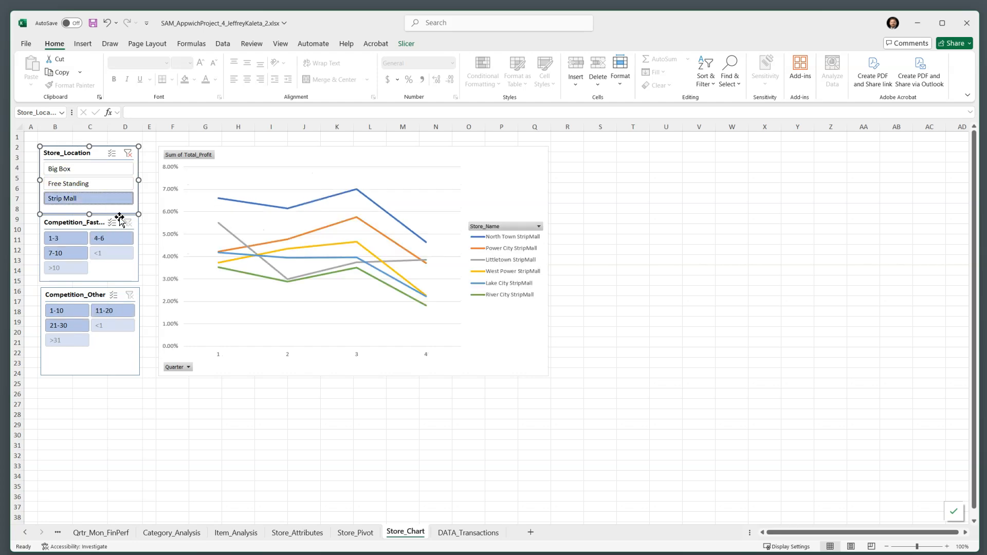
click(129, 155)
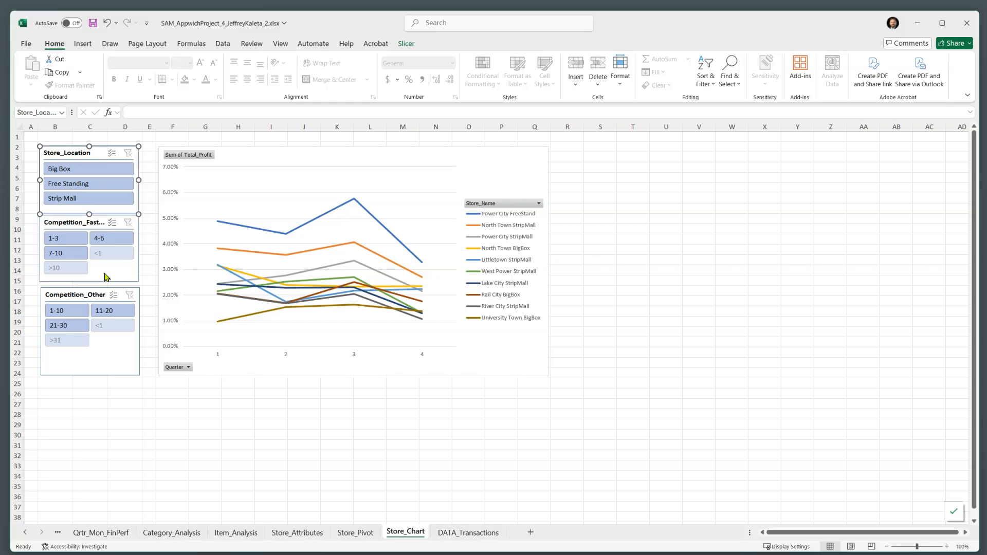
Filter the chart by Competition_Fastfood 7-10 and then by Competition_Other 21-30, clearing each filter after viewing the chart.
click(70, 259)
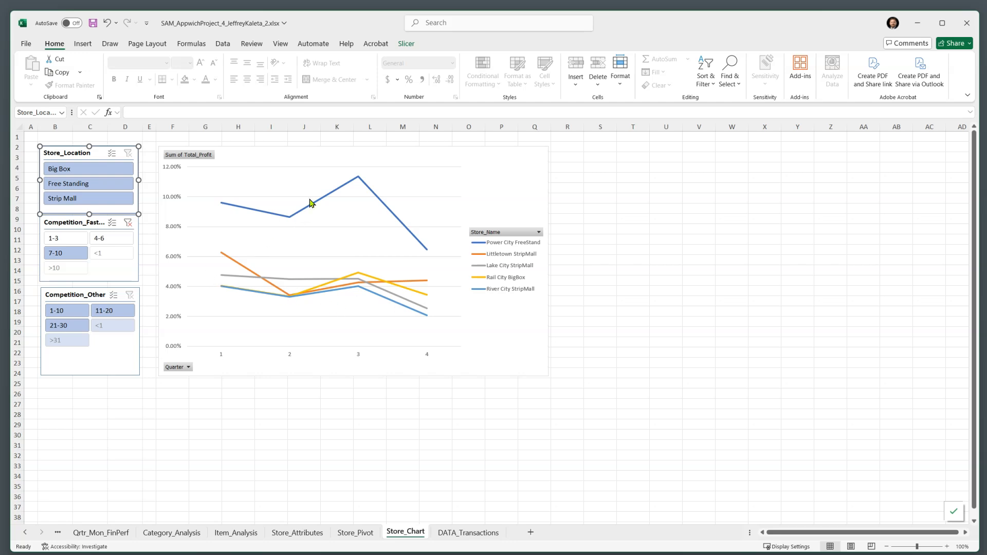
mouse_move(430, 255)
click(128, 223)
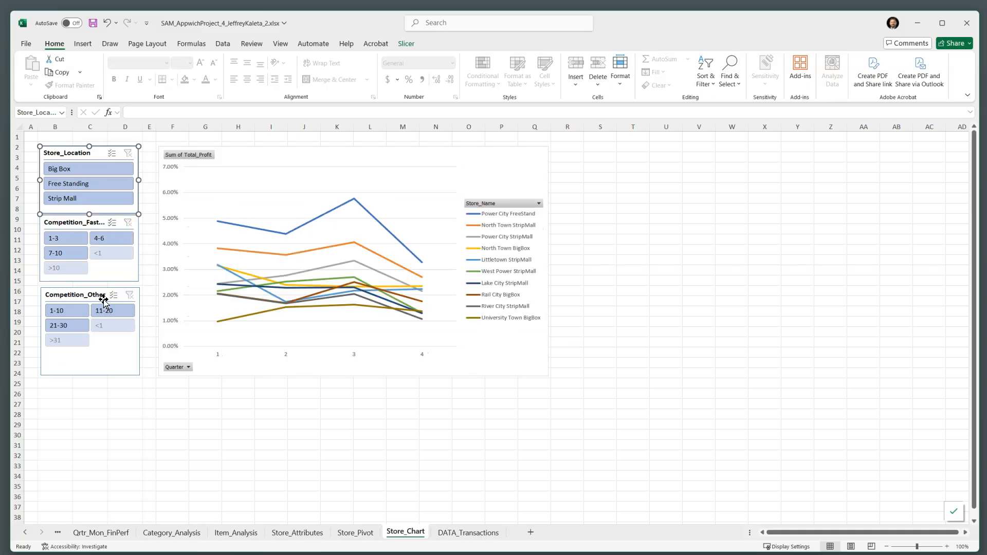
click(77, 330)
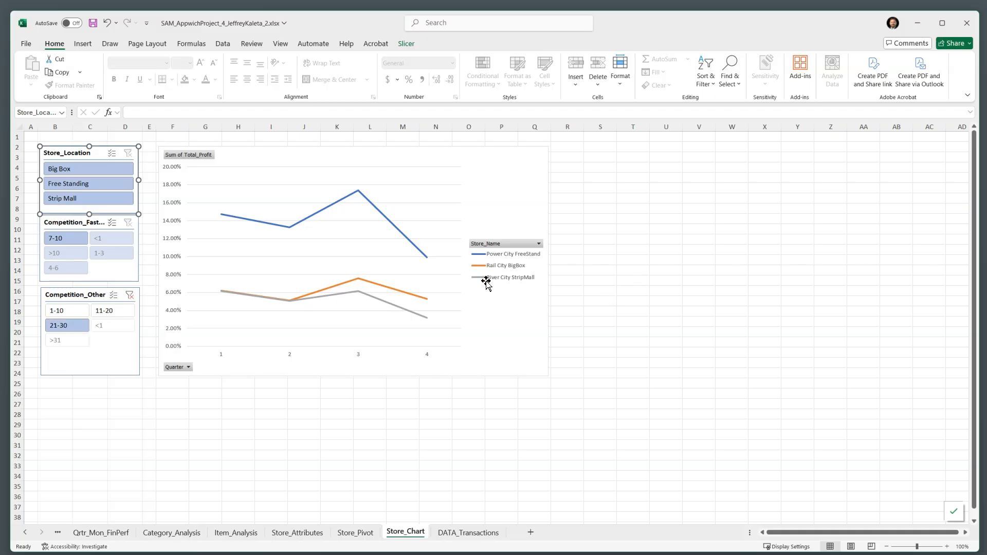
click(129, 295)
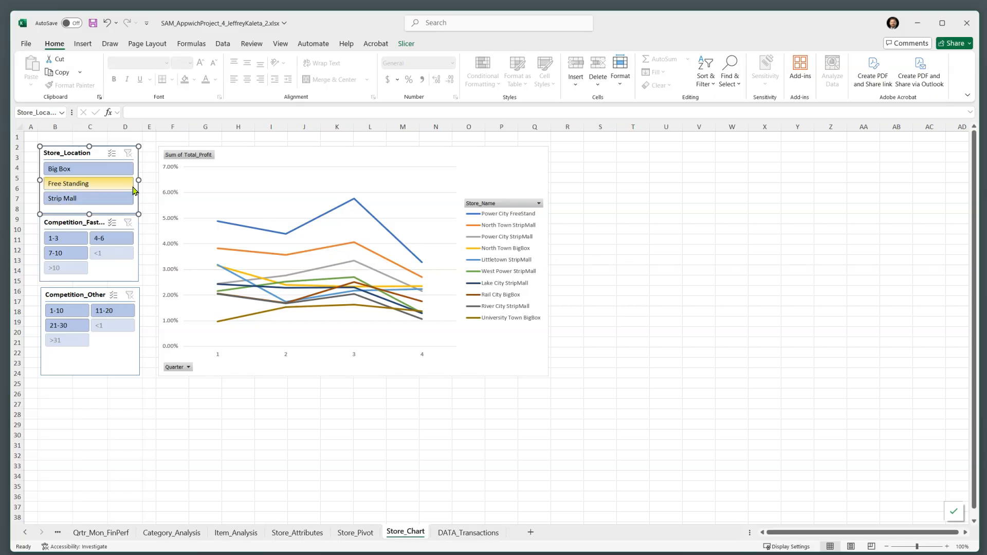
Filter the chart by the Strip Mall and Free Standing store locations in turn, then clear the Store_Location filter.
click(122, 202)
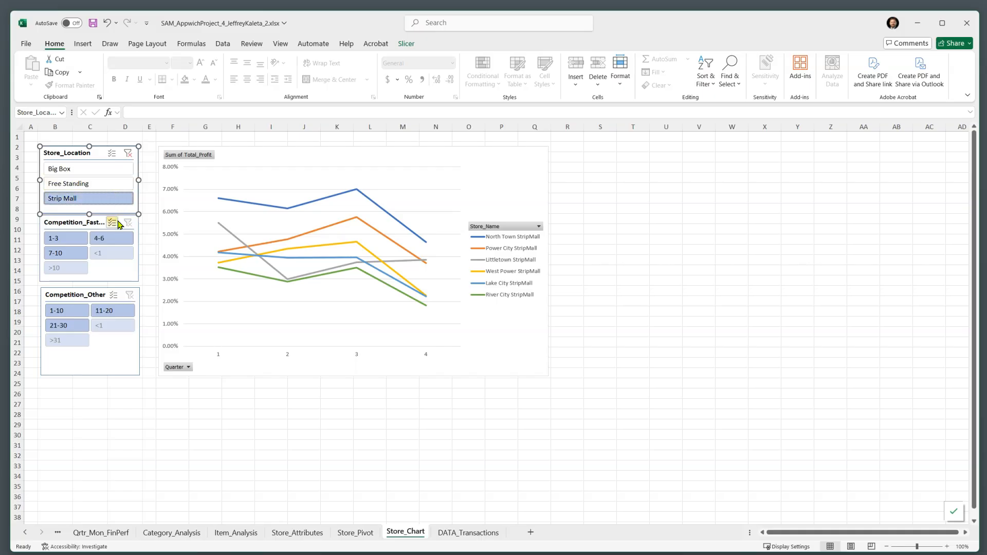
click(111, 191)
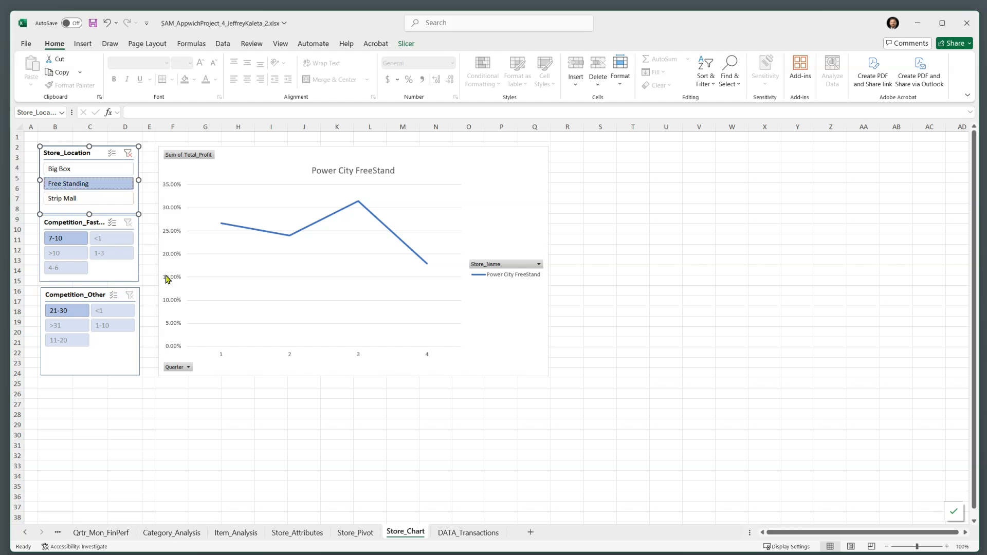
click(127, 155)
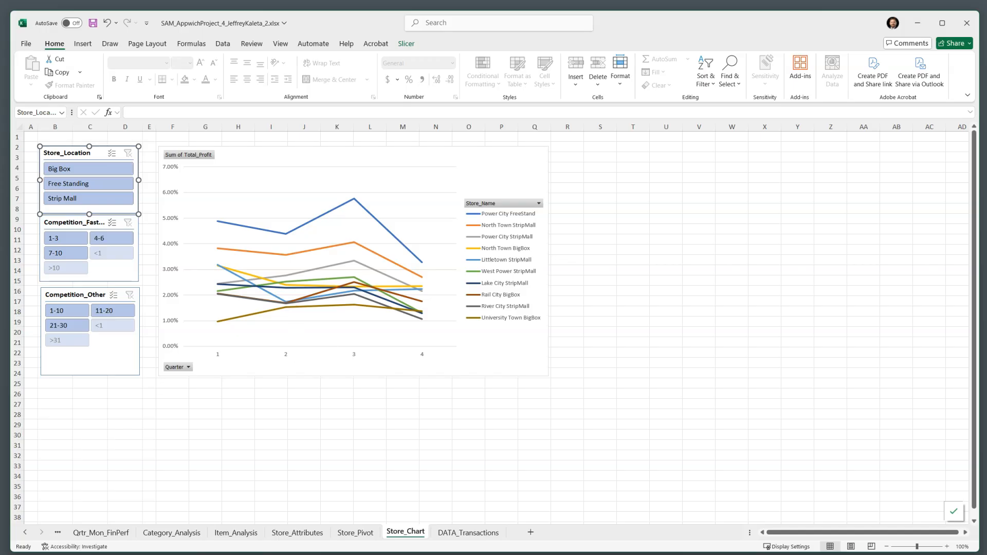
Review the Store_Attributes, DATA_Transactions, Store_Chart and Store_Pivot worksheets in turn.
click(316, 533)
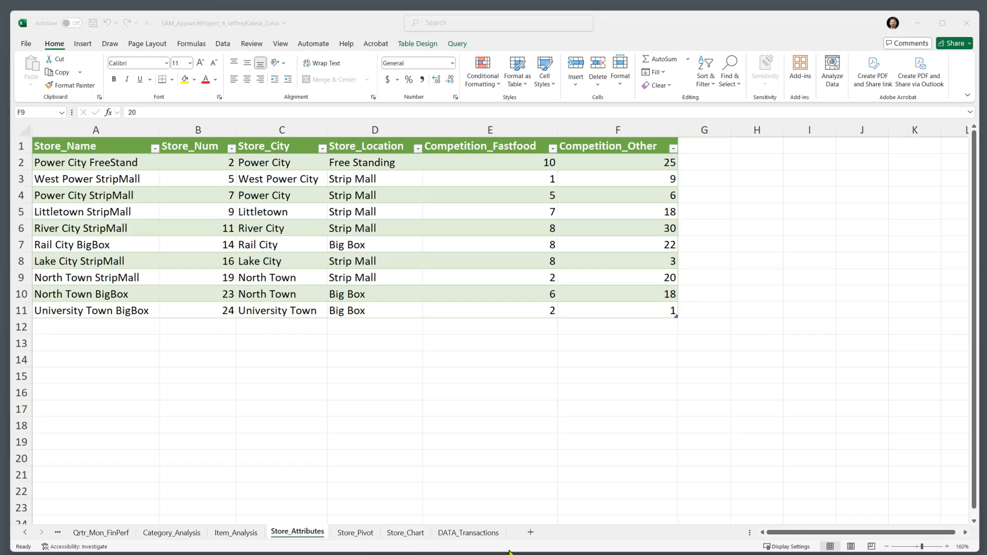
click(485, 533)
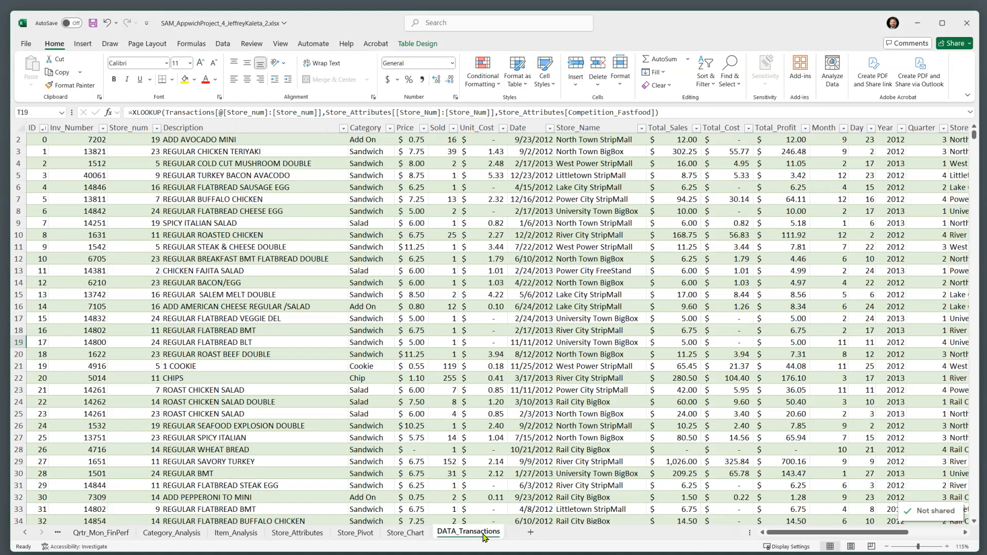
click(407, 535)
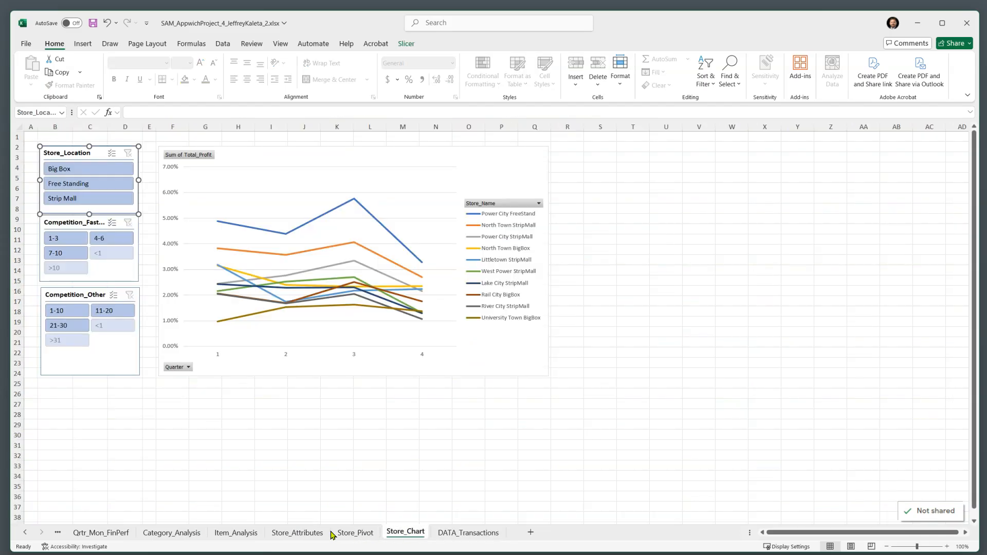
click(353, 534)
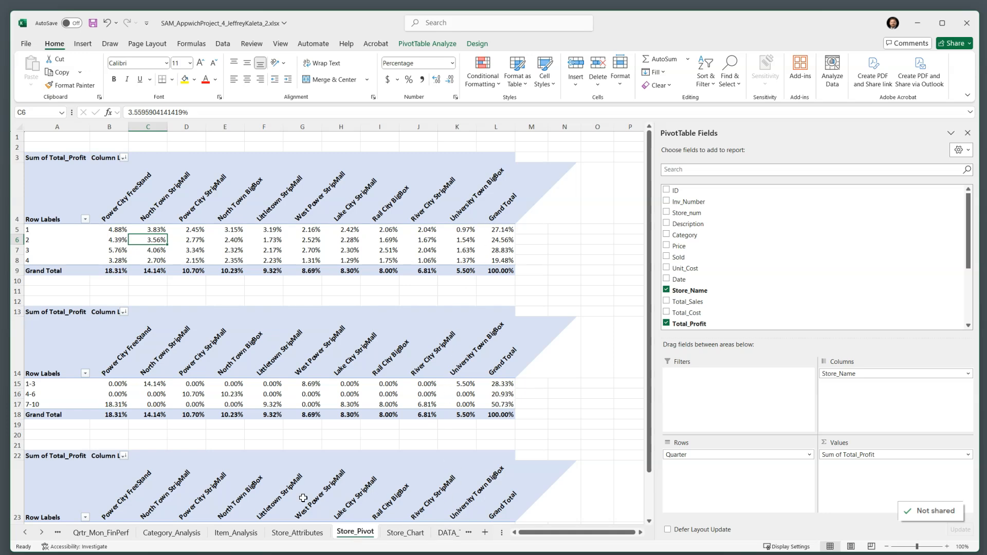
Return to the Documentation worksheet at the front of the workbook and save the workbook.
click(30, 532)
click(30, 532)
click(95, 533)
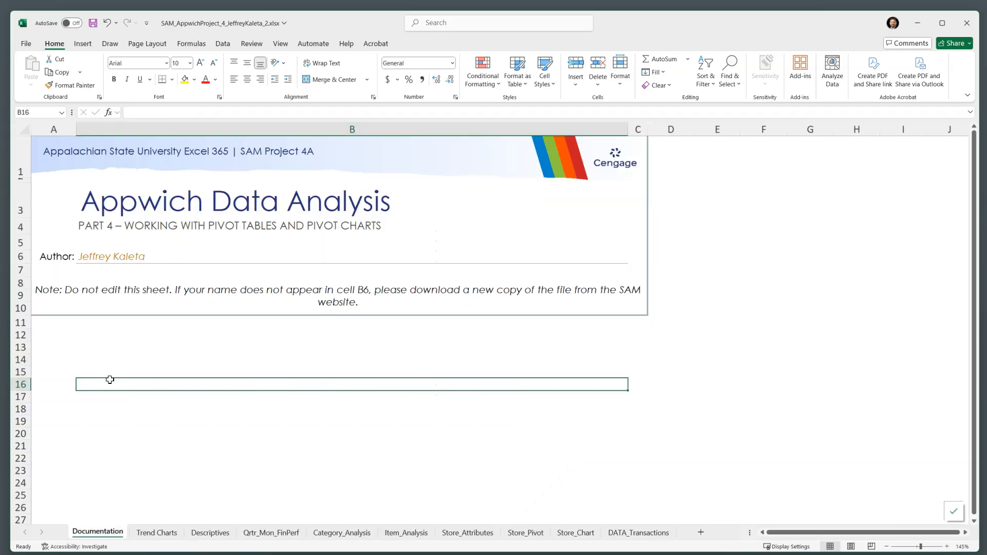
key(ctrl+s)
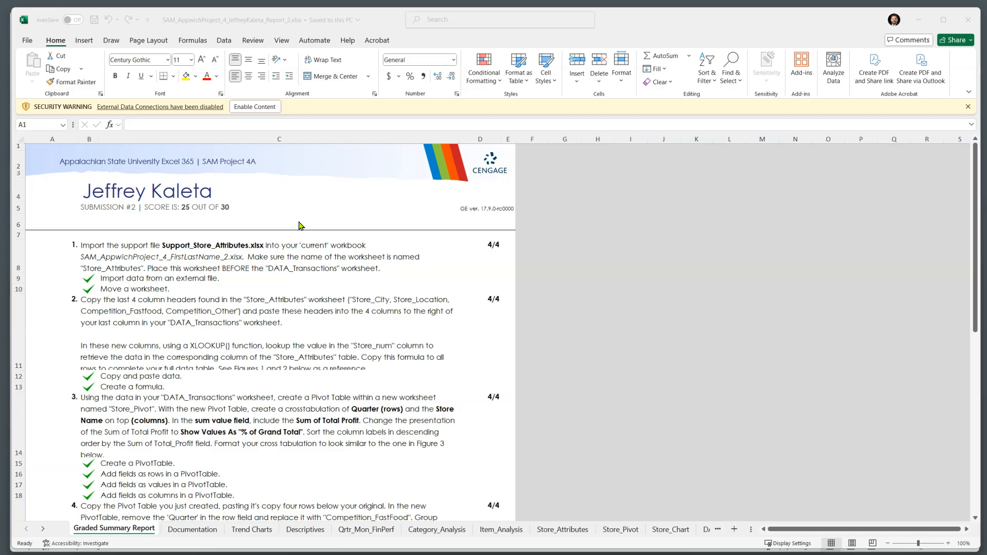
Review the graded summary report through task 7, check its Store_Chart worksheet, and close the report workbook.
scroll(300, 226, down, 5)
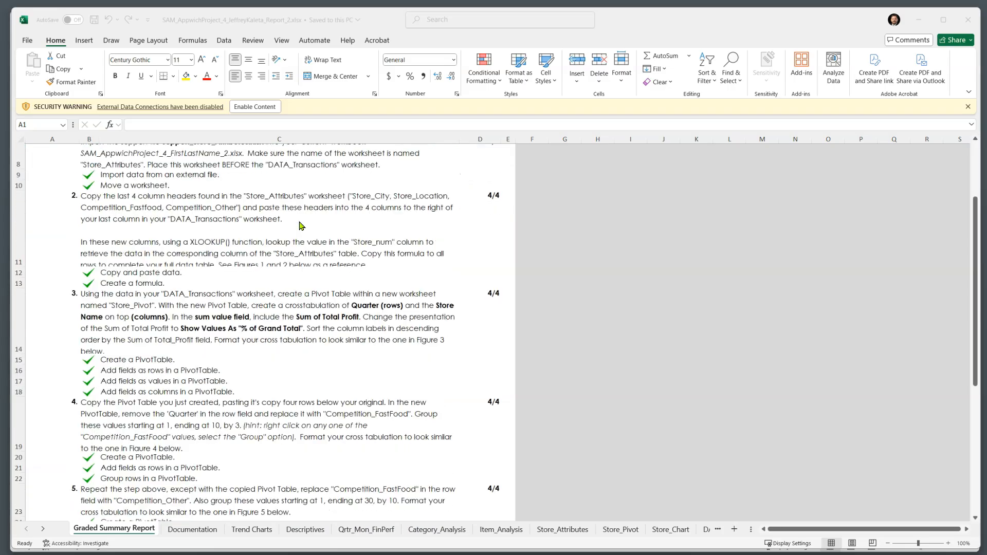
scroll(300, 226, down, 3)
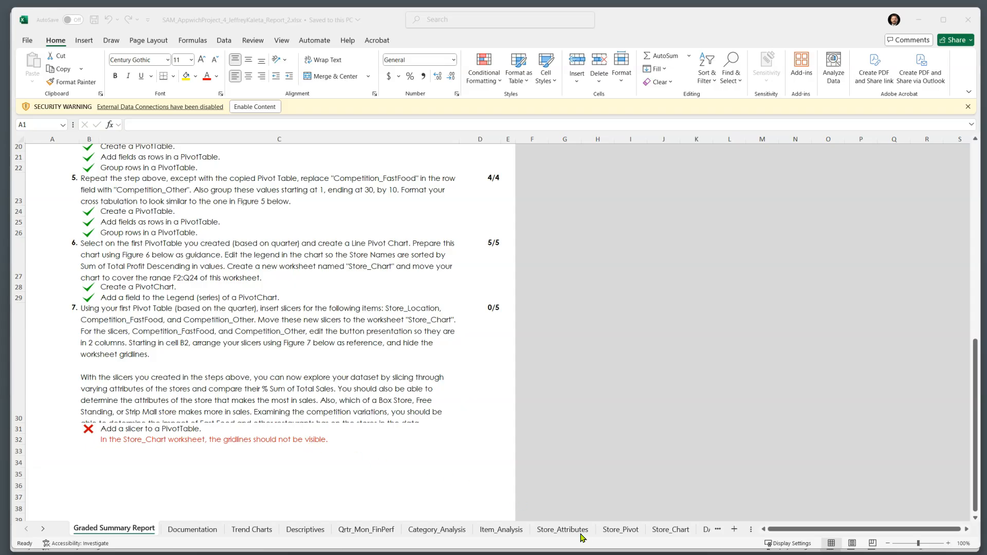
click(660, 530)
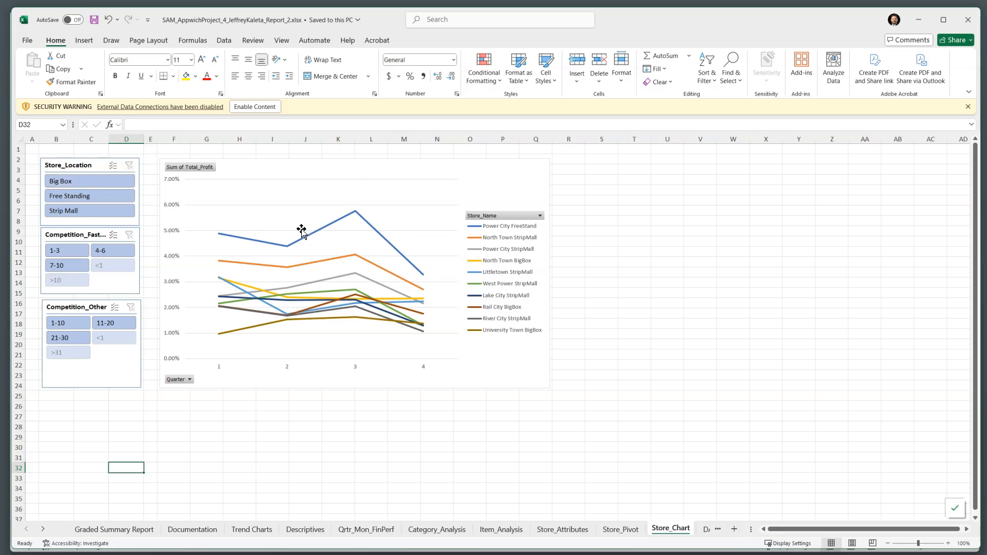
click(972, 19)
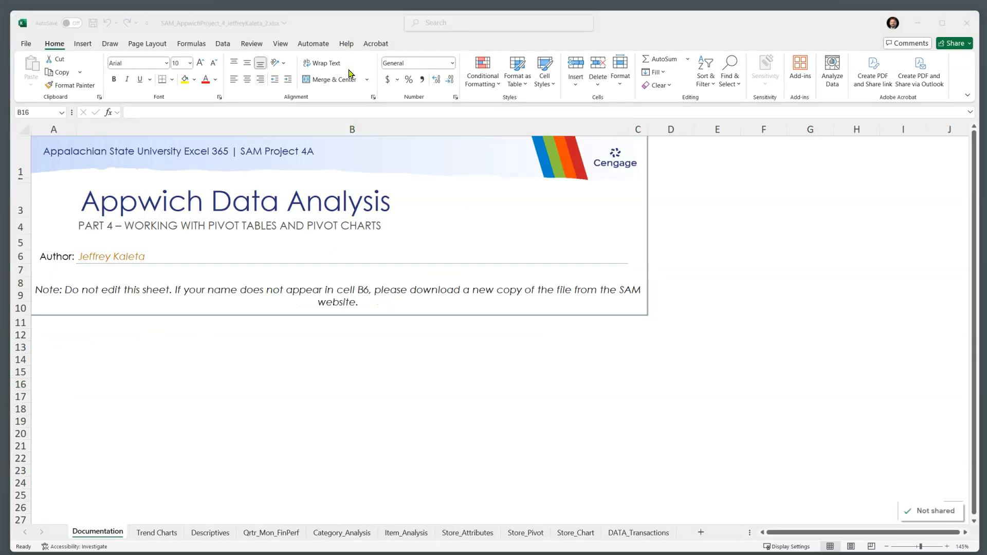
Hide the gridlines on the Store_Chart worksheet and save the workbook.
click(565, 533)
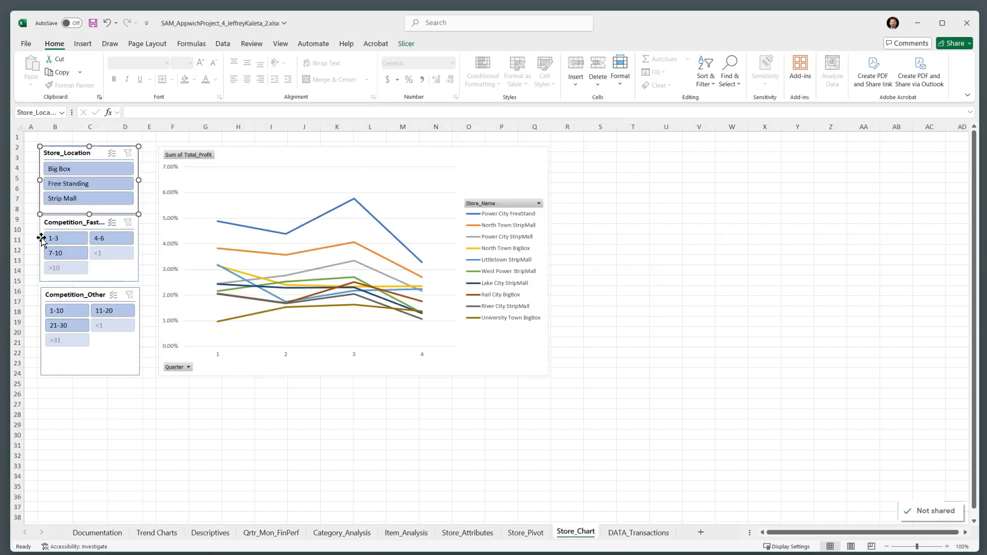
click(280, 45)
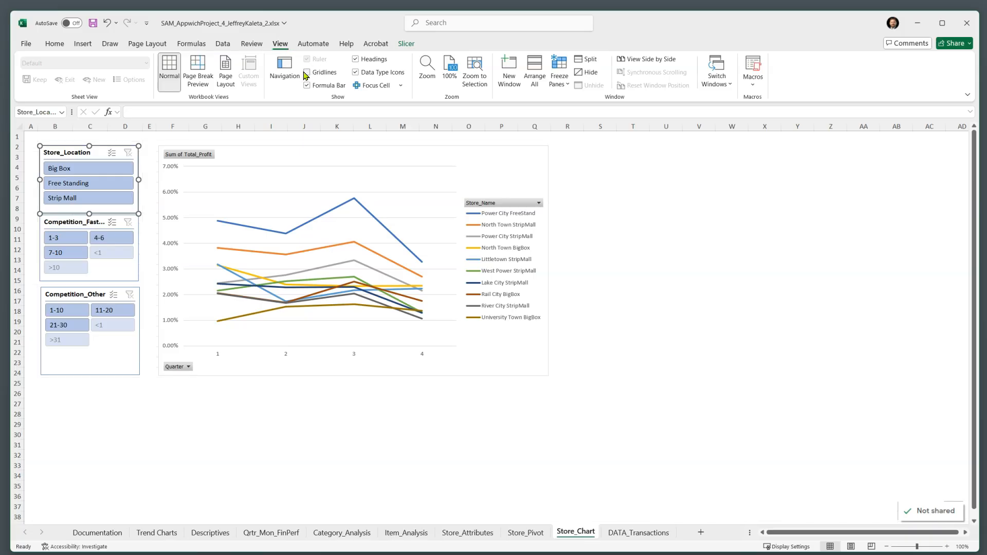
click(93, 23)
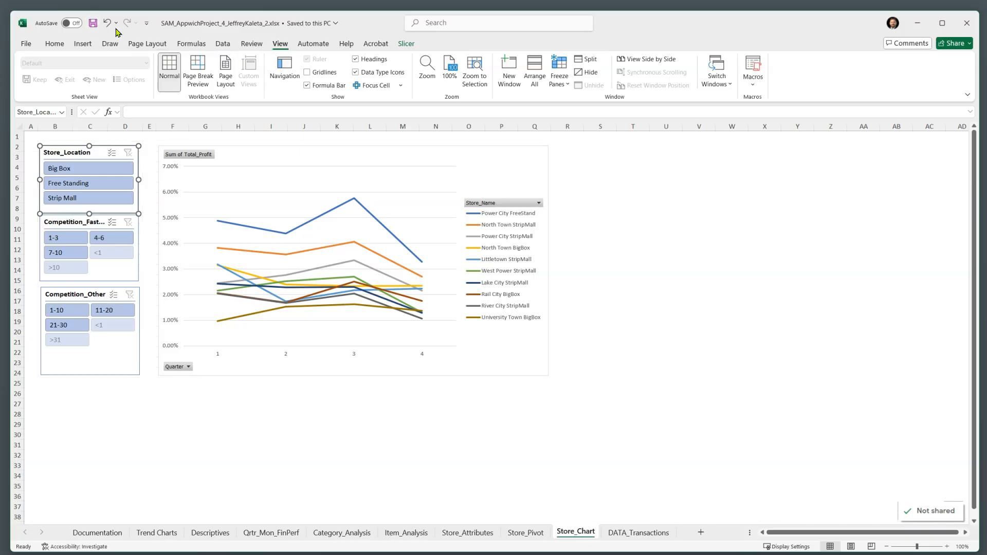